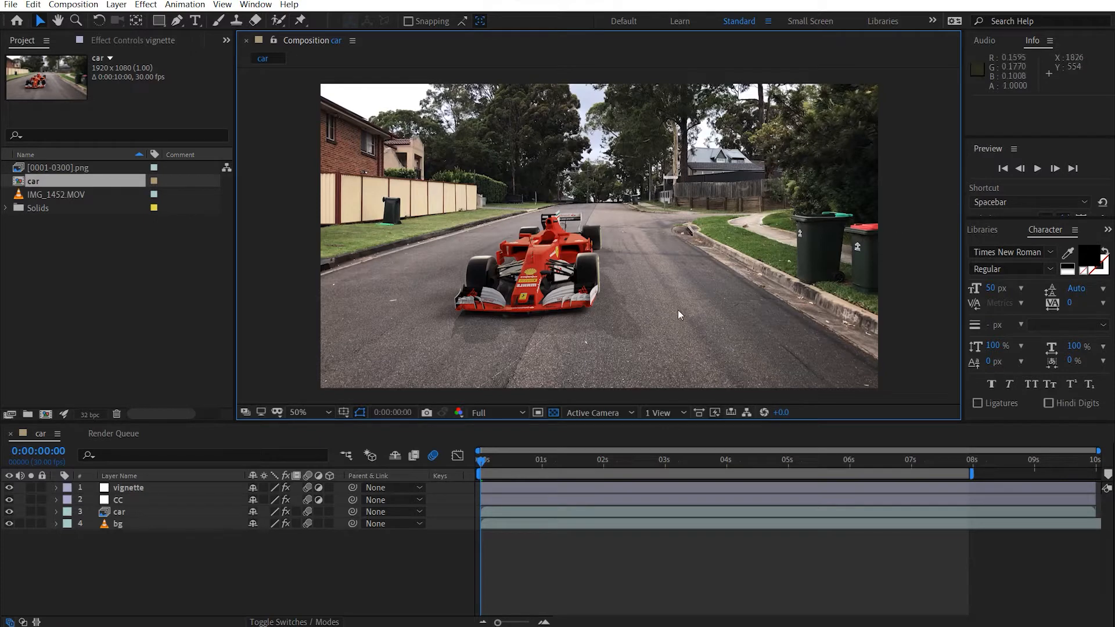
Step: Scrub through the start of the car composition to preview the finished composite
left_click_drag(480, 461, 617, 465)
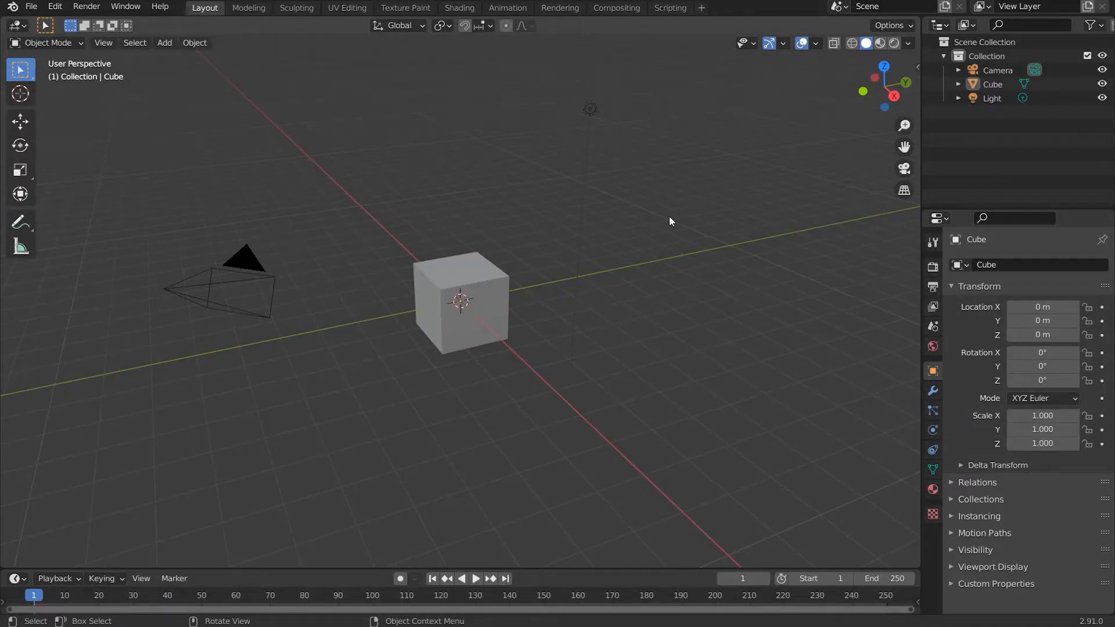
Step: Switch to Blender, change the 3D viewport into a Movie Clip Editor and load the IMG_1452.MOV footage
left_click(18, 25)
left_click(41, 157)
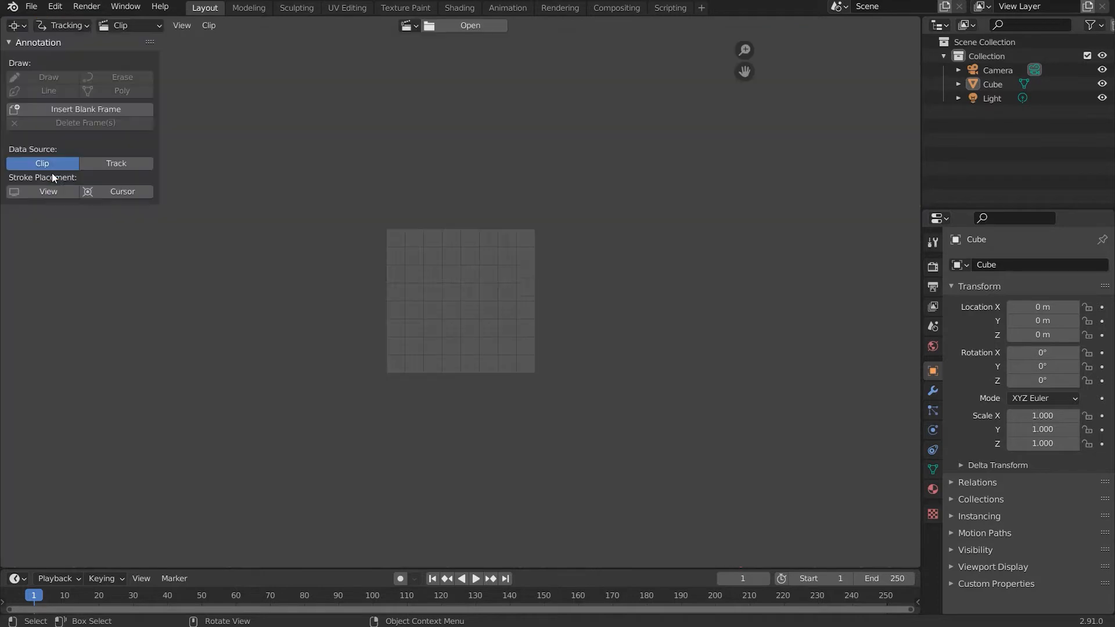
scroll(592, 288, "up", 5)
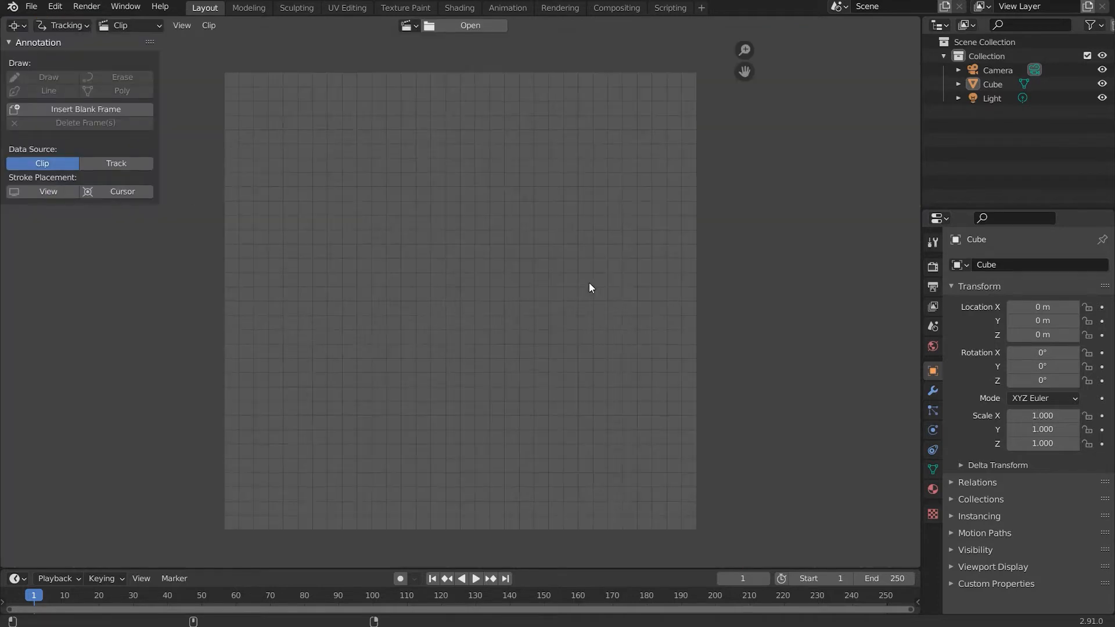
left_click(454, 26)
left_click(846, 272)
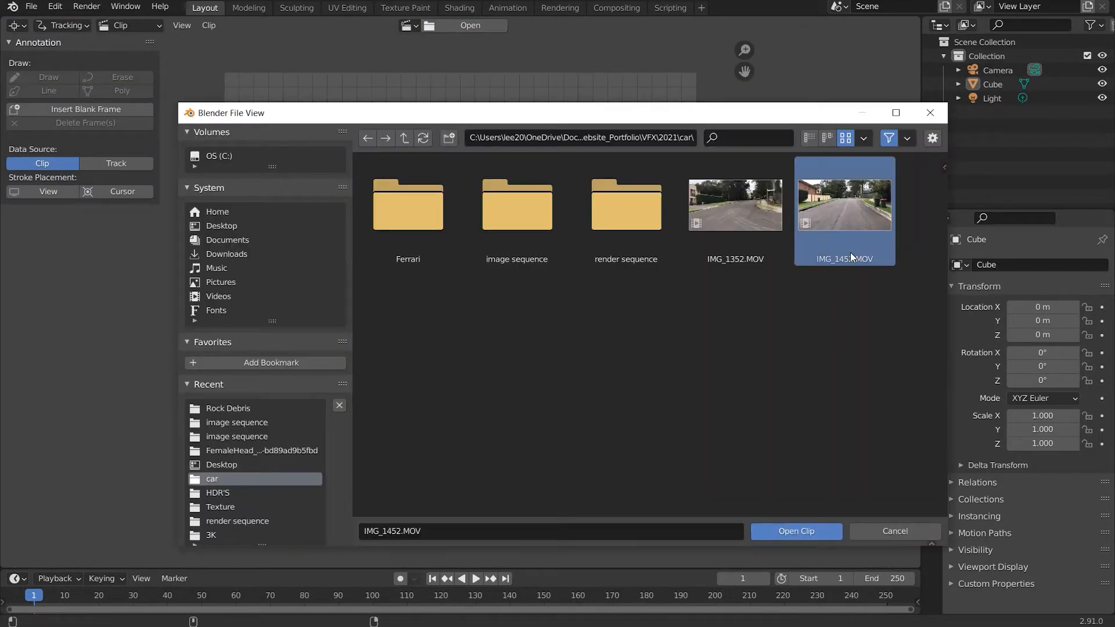
left_click(817, 530)
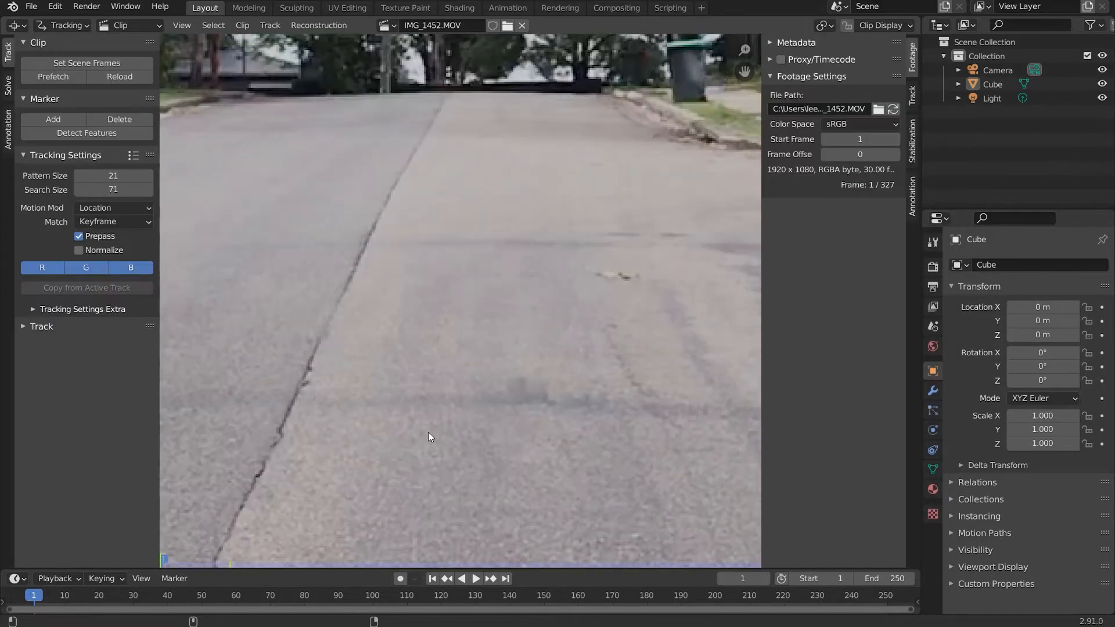
scroll(432, 393, "down", 5)
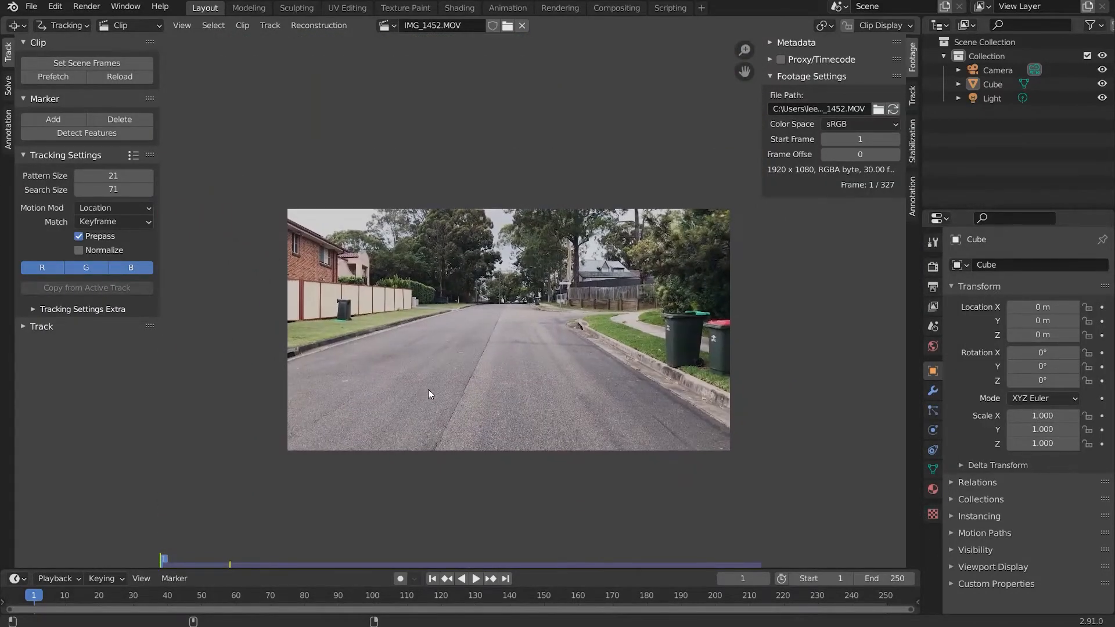
scroll(435, 364, "up", 2)
scroll(391, 369, "up", 1)
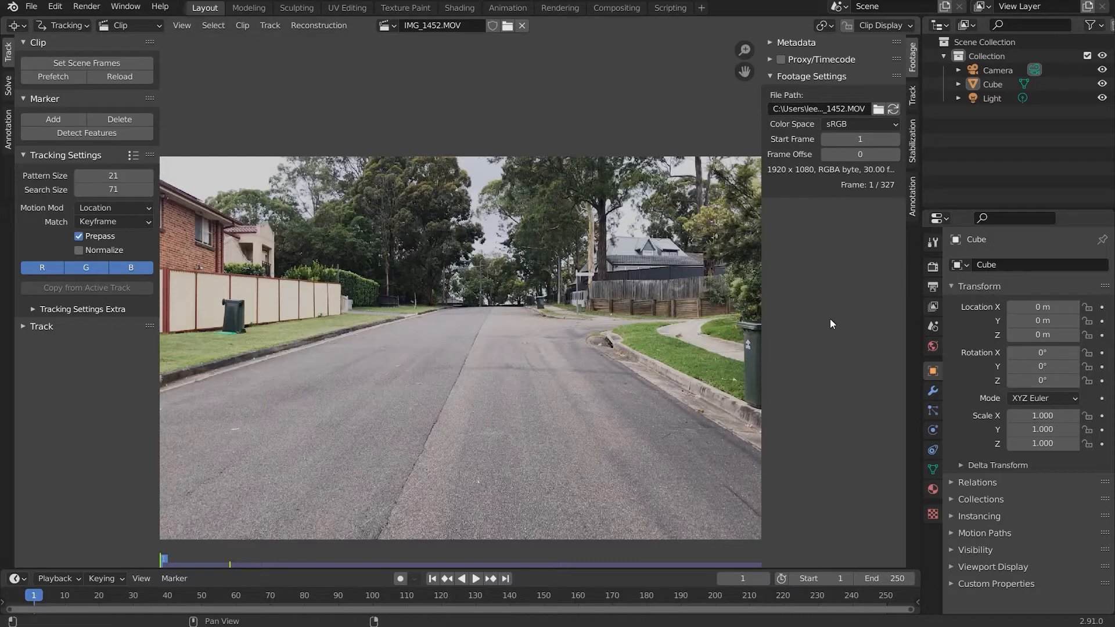
Step: Match the scene's frame range to the clip and move the playhead to frame 19
left_click(116, 63)
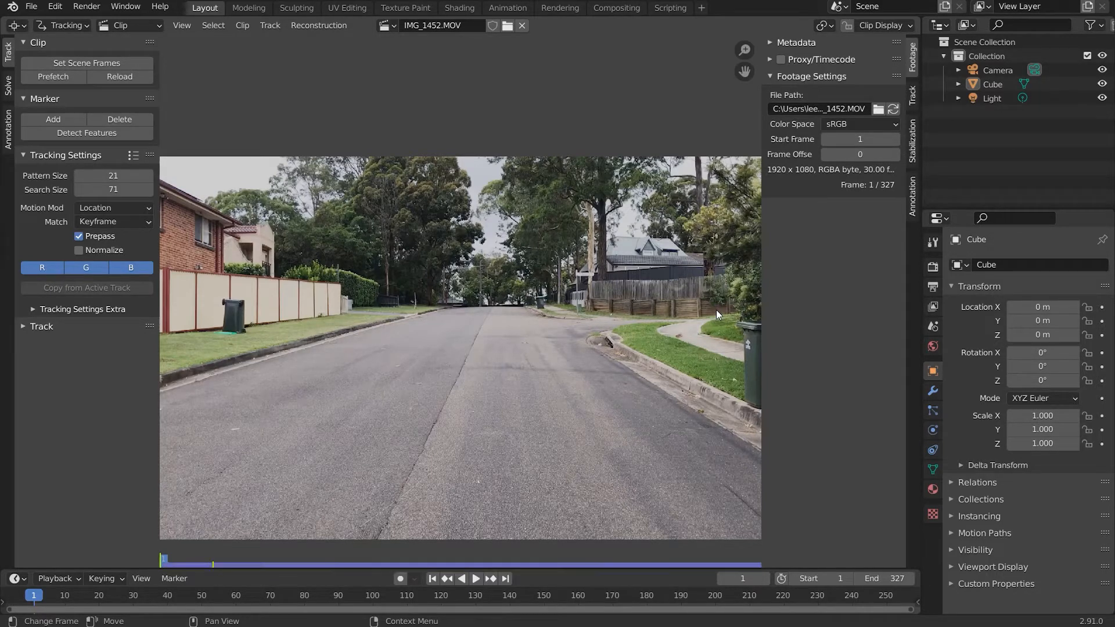
left_click_drag(166, 559, 193, 573)
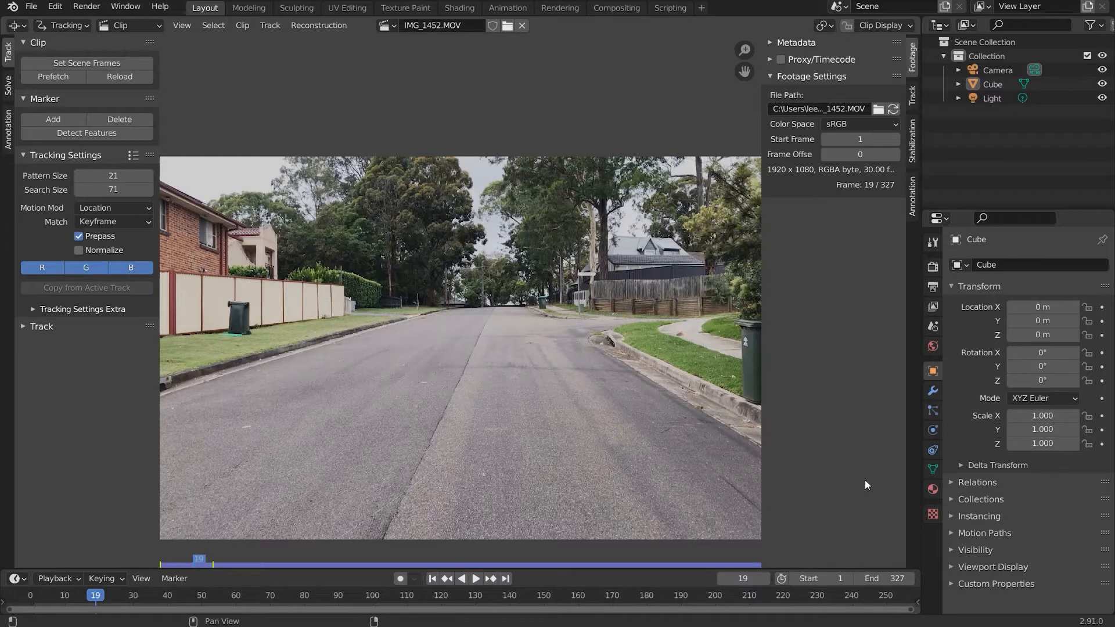
Step: Enable nodes in the Compositing workspace and delete the Render Layers node
left_click(616, 8)
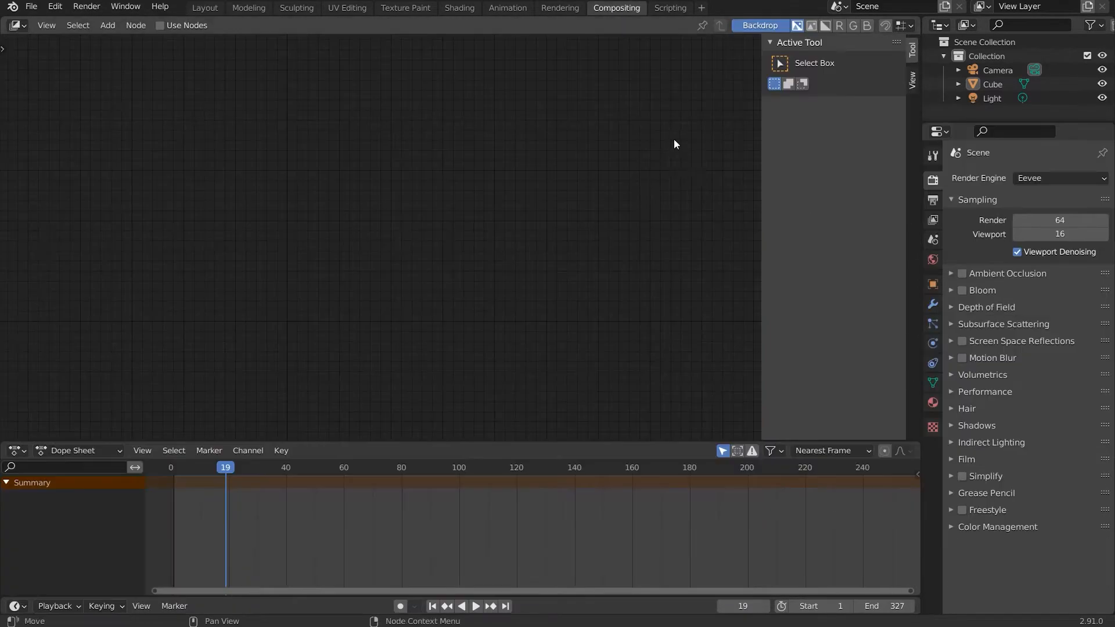
left_click(173, 27)
left_click(346, 149)
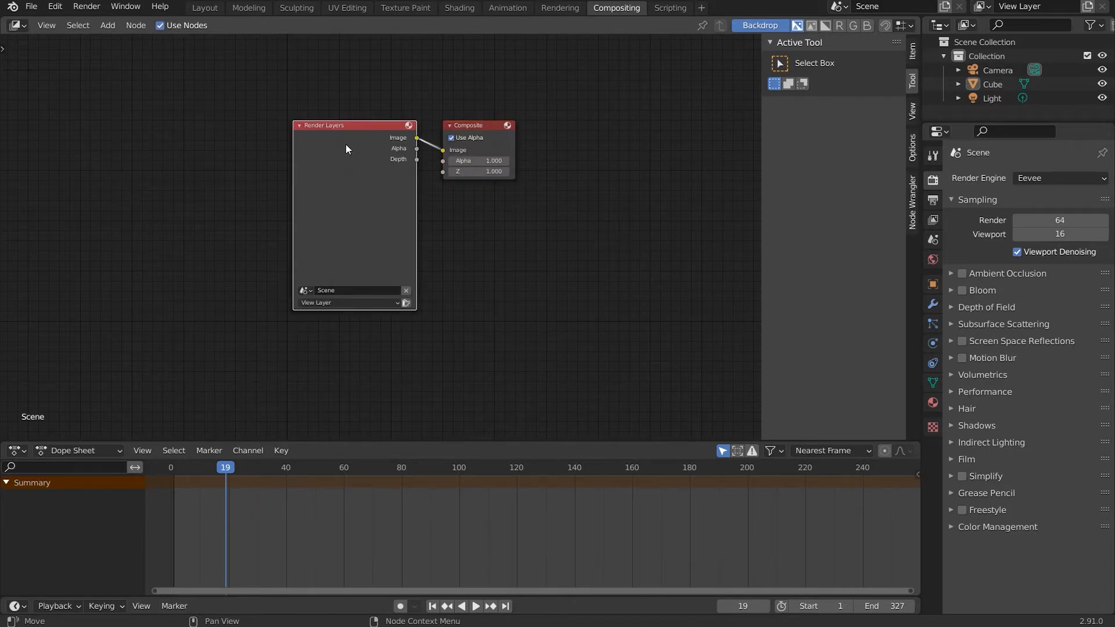
key("x")
Step: Add a Movie Clip node using IMG_1452.MOV, link its image output to the Composite node, and shift the Composite node aside
key("shift+a")
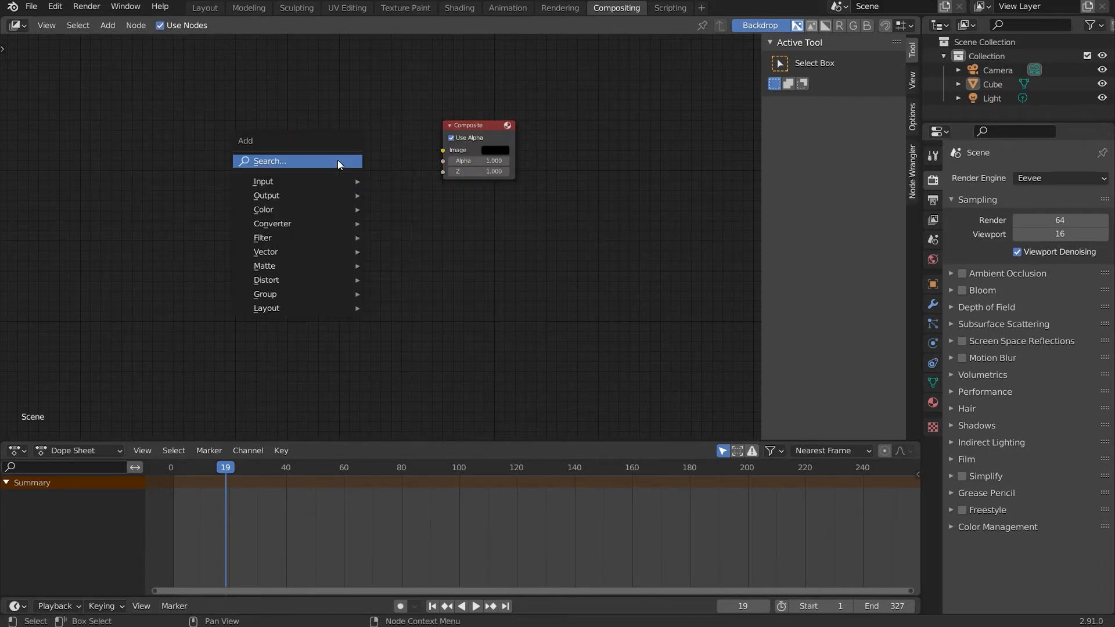
left_click(338, 161)
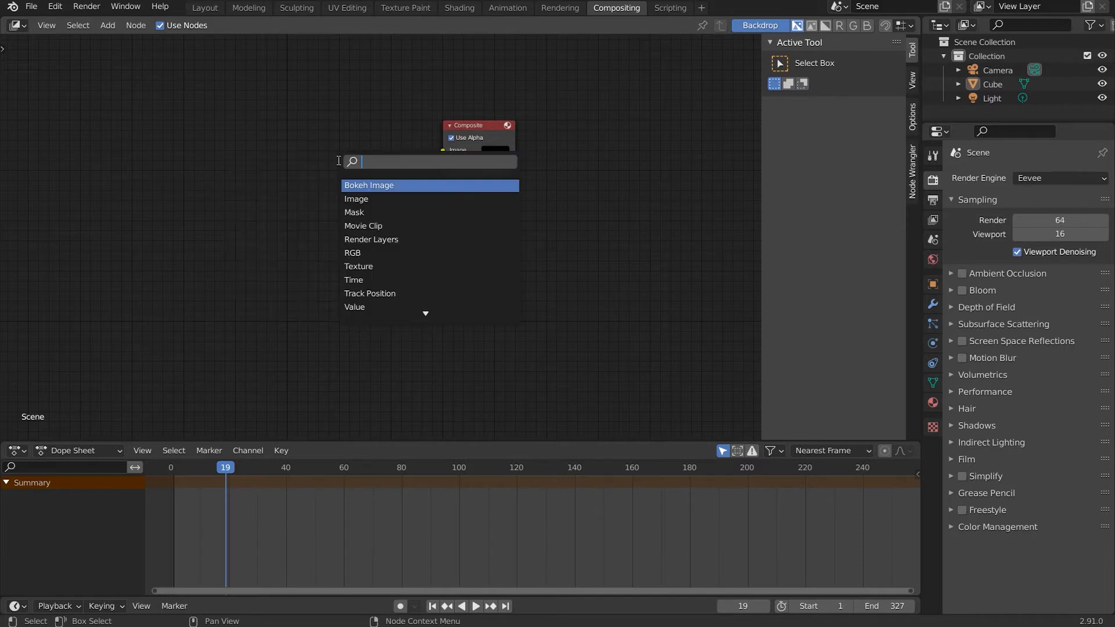
type("movie")
key("Return")
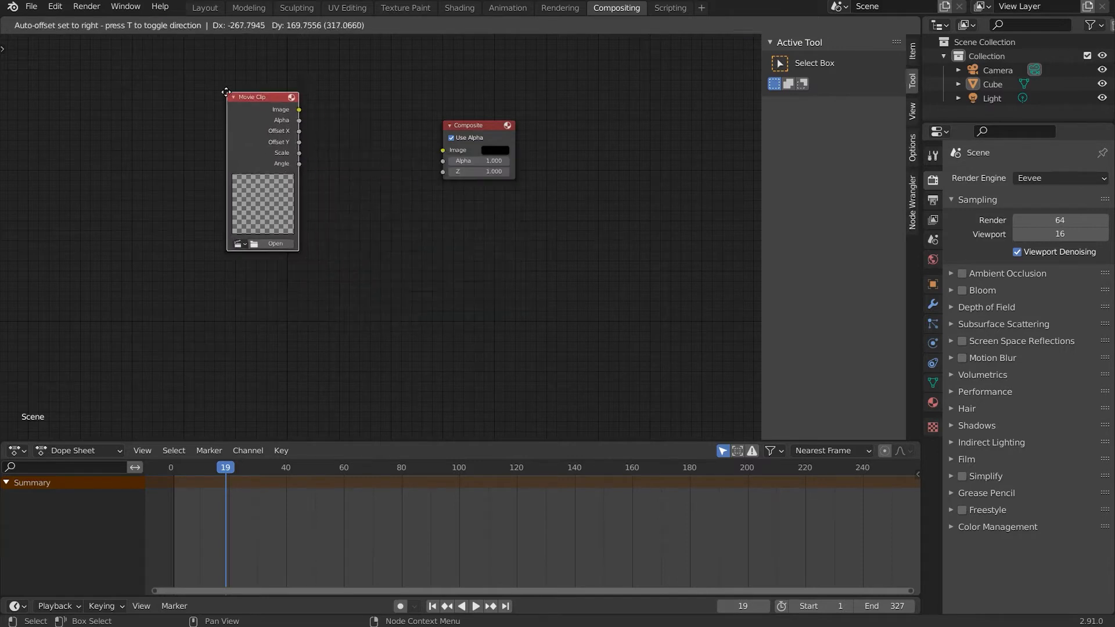
left_click(246, 114)
left_click_drag(309, 125, 443, 151)
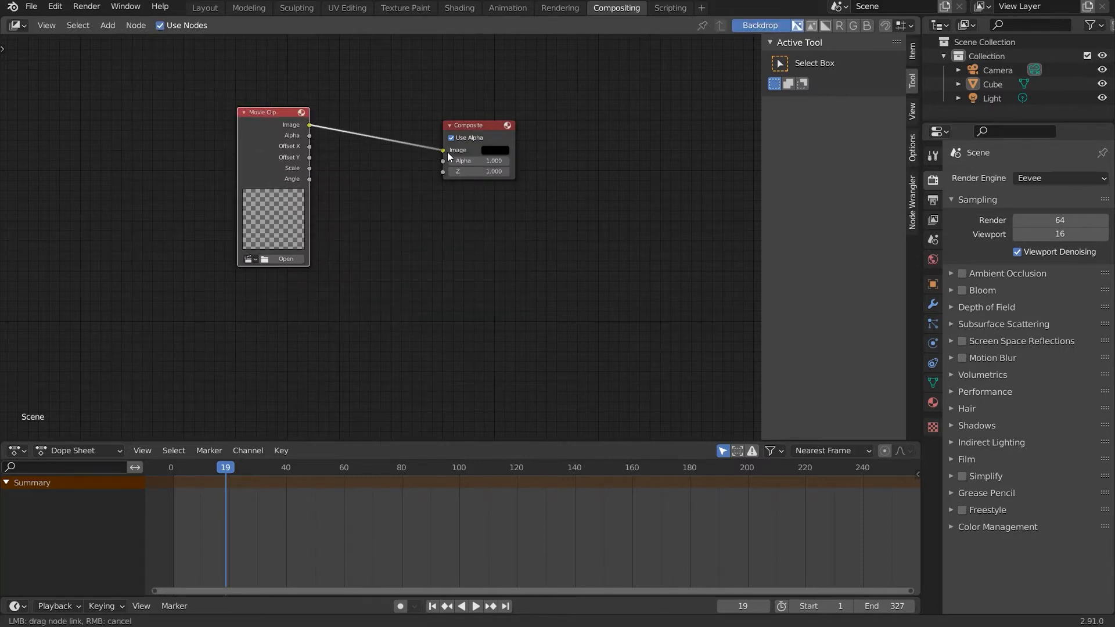
left_click(250, 260)
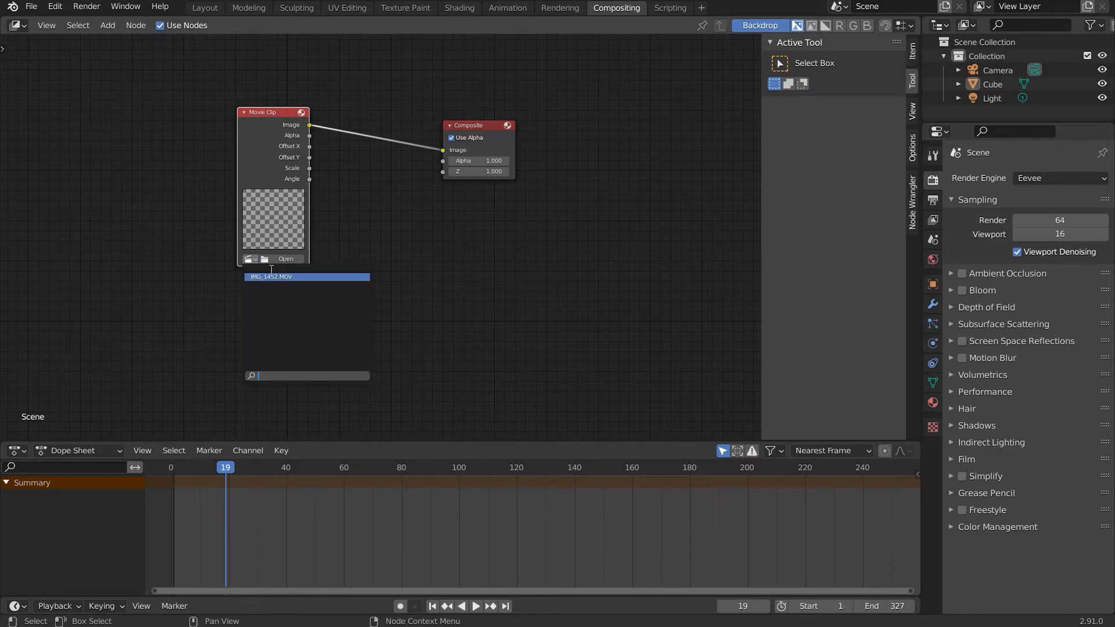
left_click(276, 276)
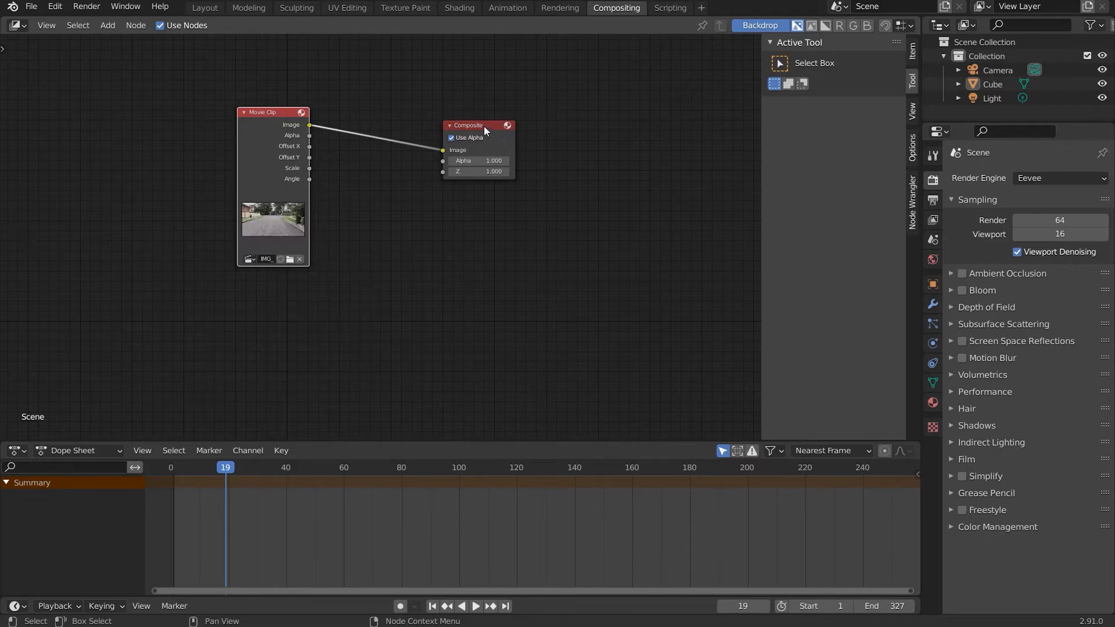
left_click_drag(485, 129, 511, 113)
key("shift+a")
left_click(494, 147)
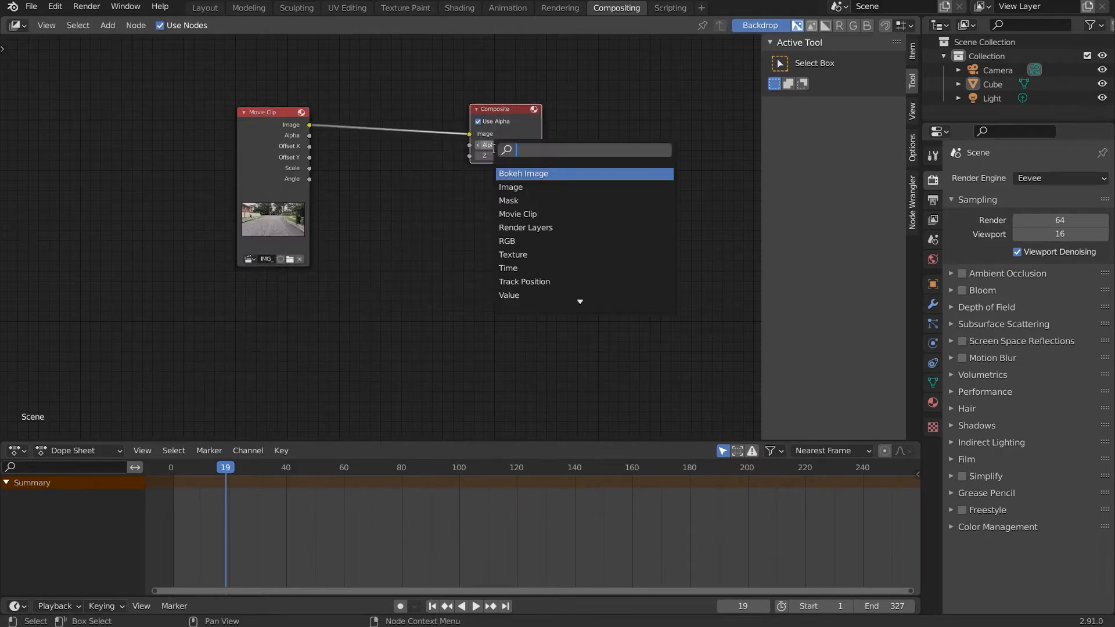
type("view")
key("Return")
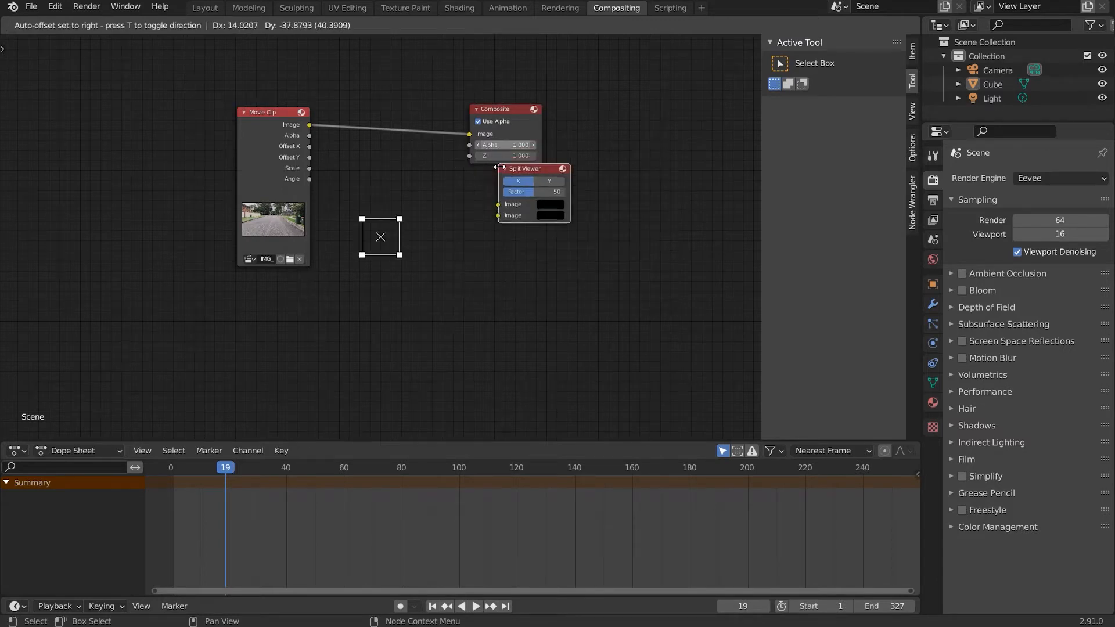
left_click(498, 167)
key("x")
Step: Add a Viewer node below the Composite node and link the Movie Clip's image output to it
key("shift+a")
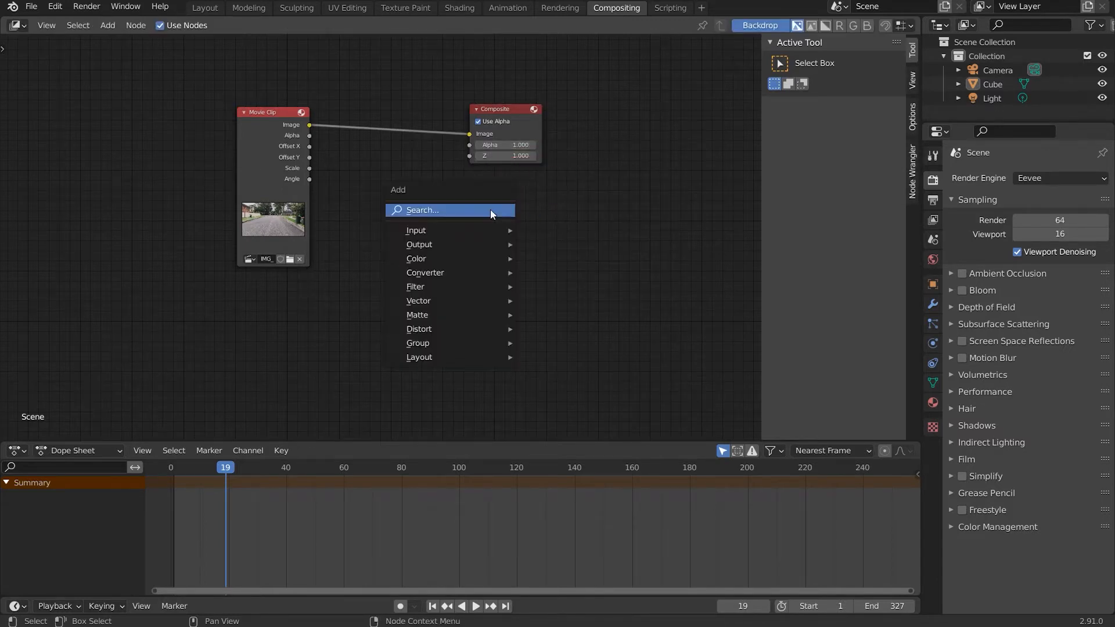
left_click(490, 210)
type("vi")
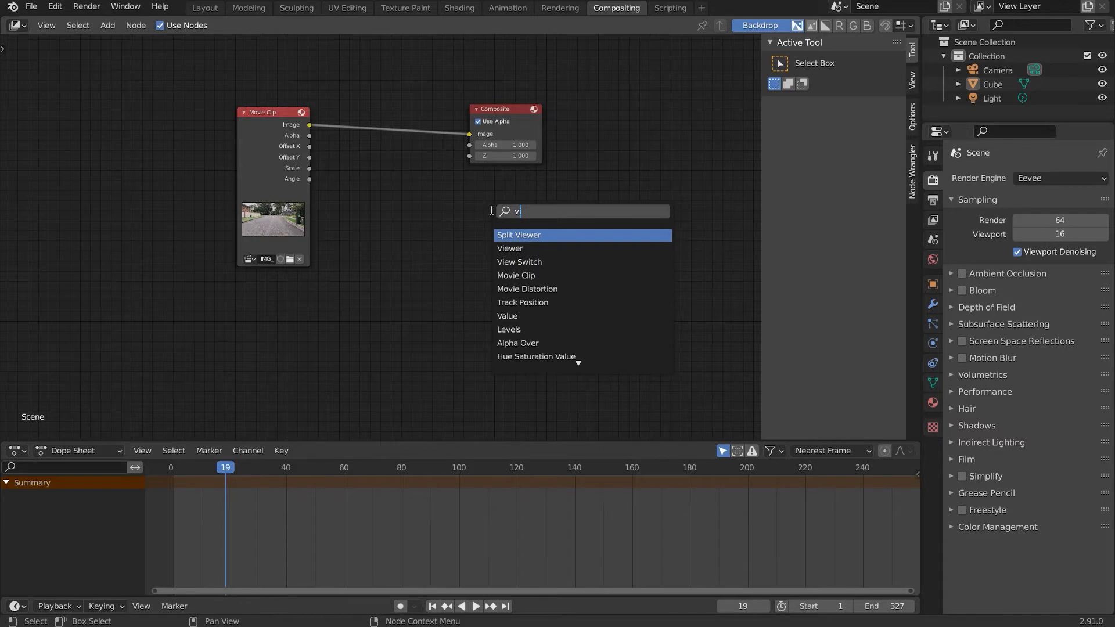
key("Down")
key("Return")
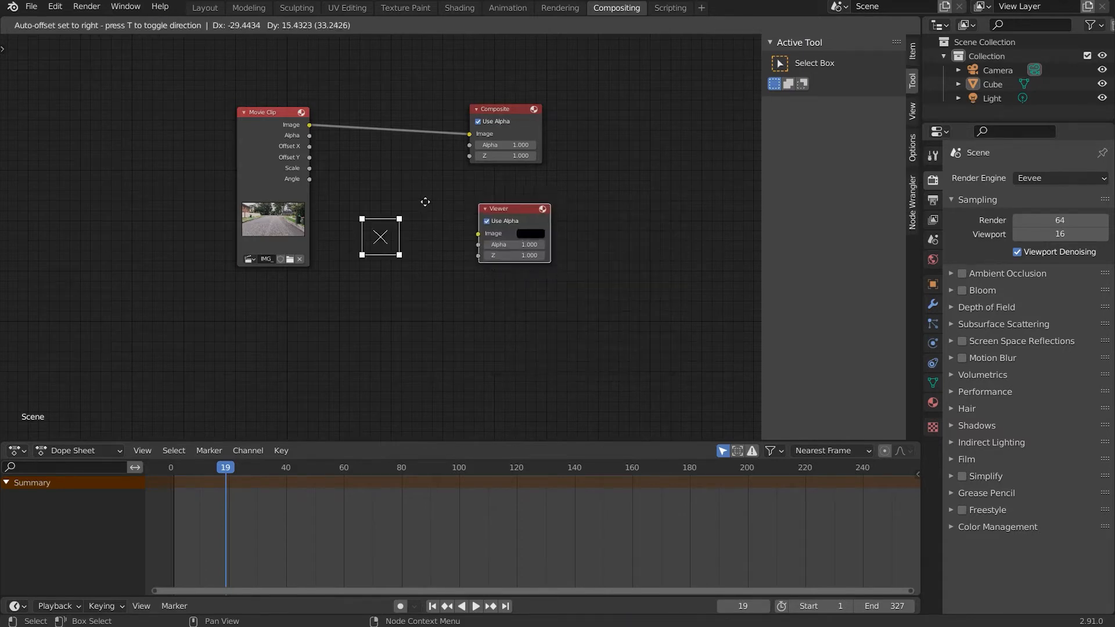
left_click(408, 203)
mouse_move(309, 125)
left_mouse_down()
mouse_move(479, 216)
mouse_move(467, 239)
mouse_move(351, 138)
mouse_move(299, 125)
mouse_move(308, 126)
left_mouse_up()
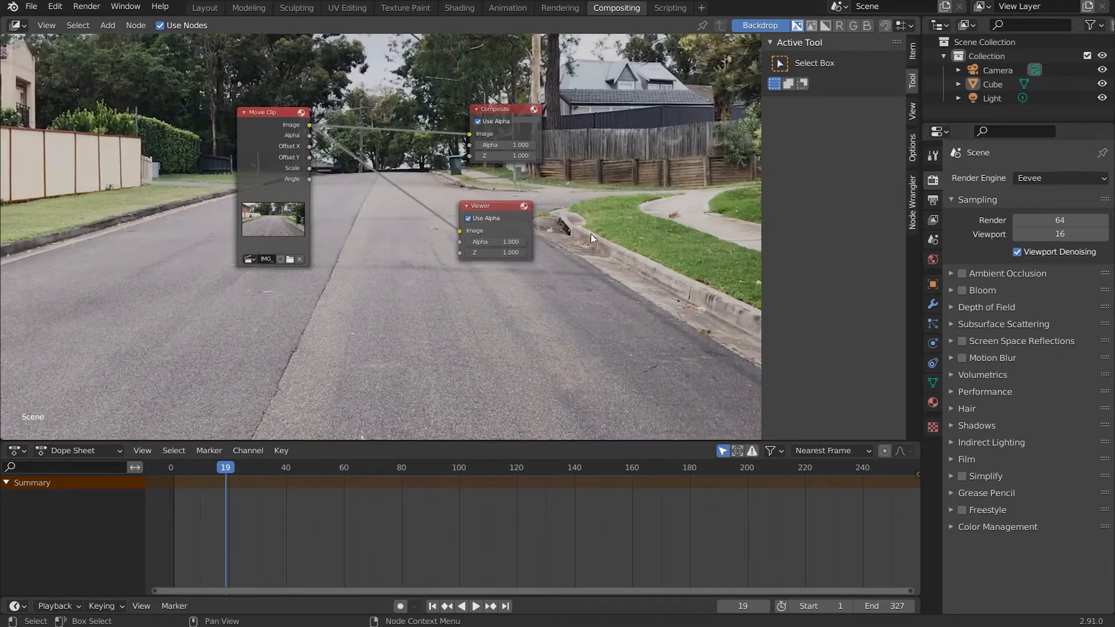
Step: Shrink the compositor backdrop until the whole frame fits the editor, and hide the sidebar
key("v")
key("v")
key("v")
key("v")
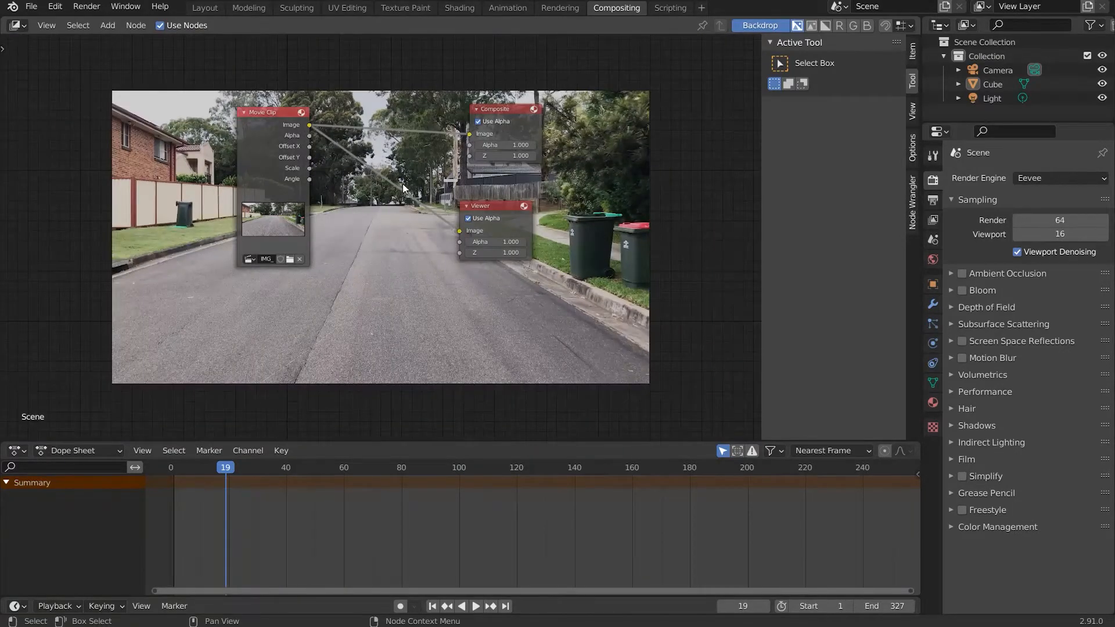
key("n")
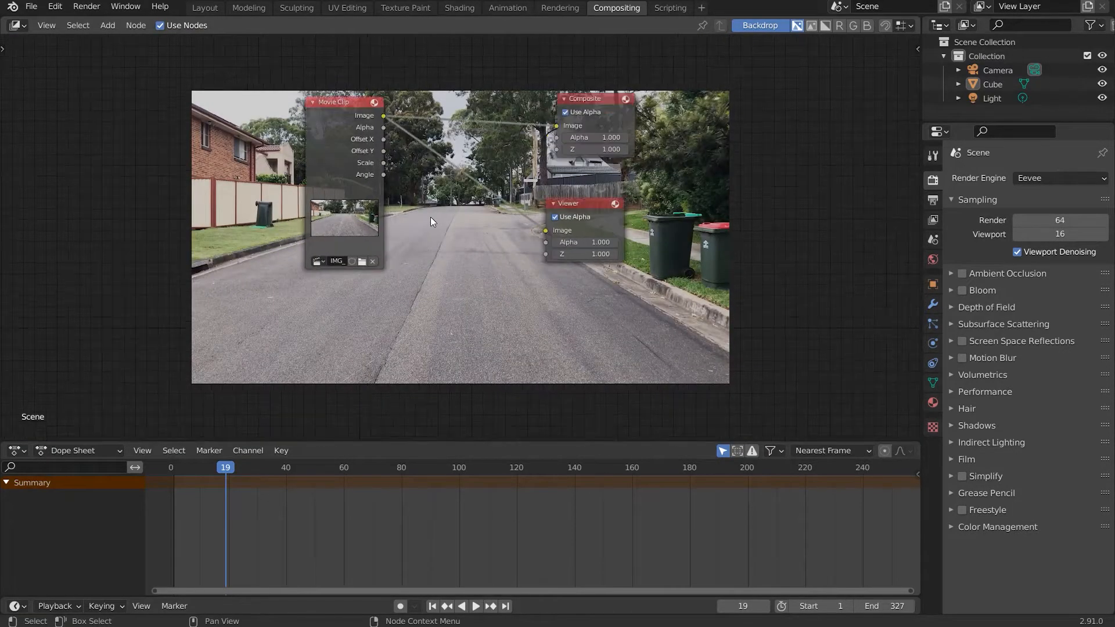
scroll(430, 218, "up", 2)
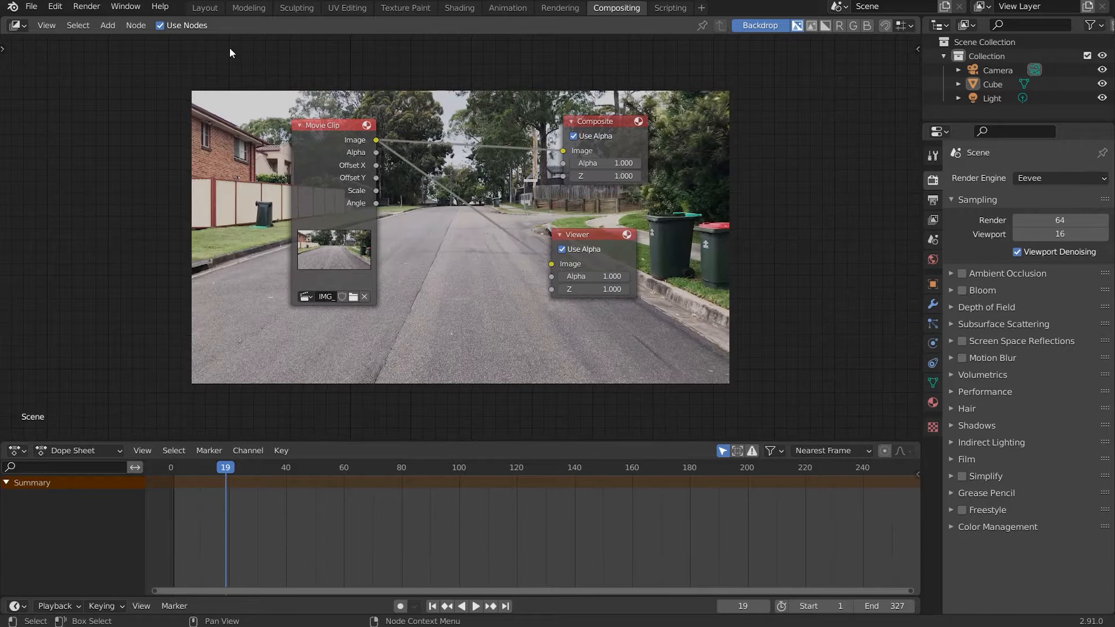
Step: In the Layout workspace's output settings, set the render output path to the car folder and the file format to JPEG
left_click(204, 8)
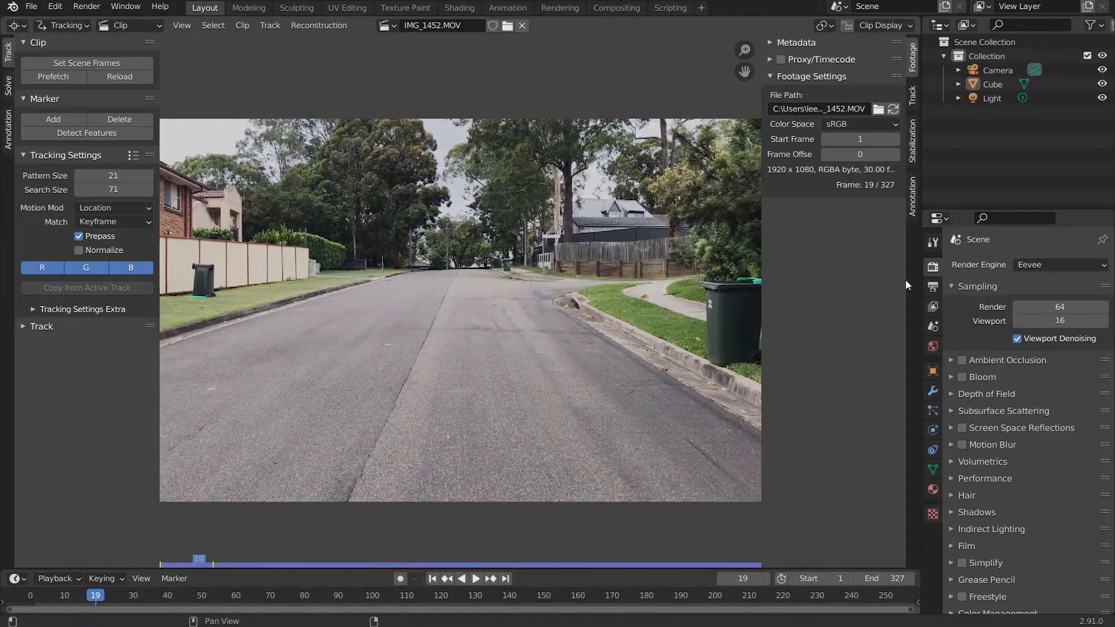
left_click(933, 287)
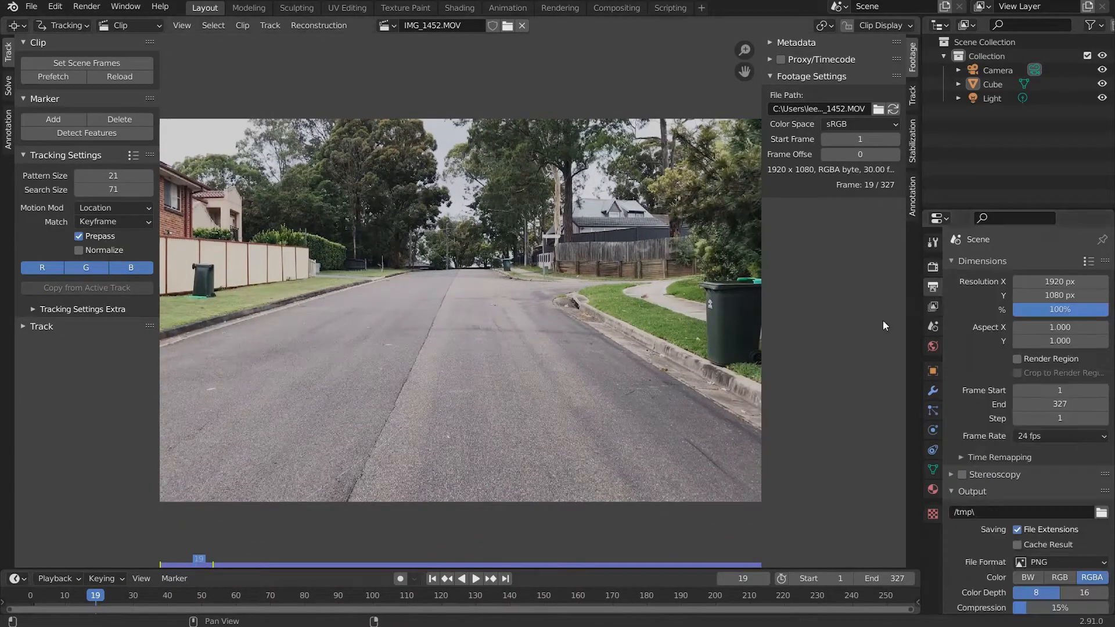
scroll(1092, 442, "down", 4)
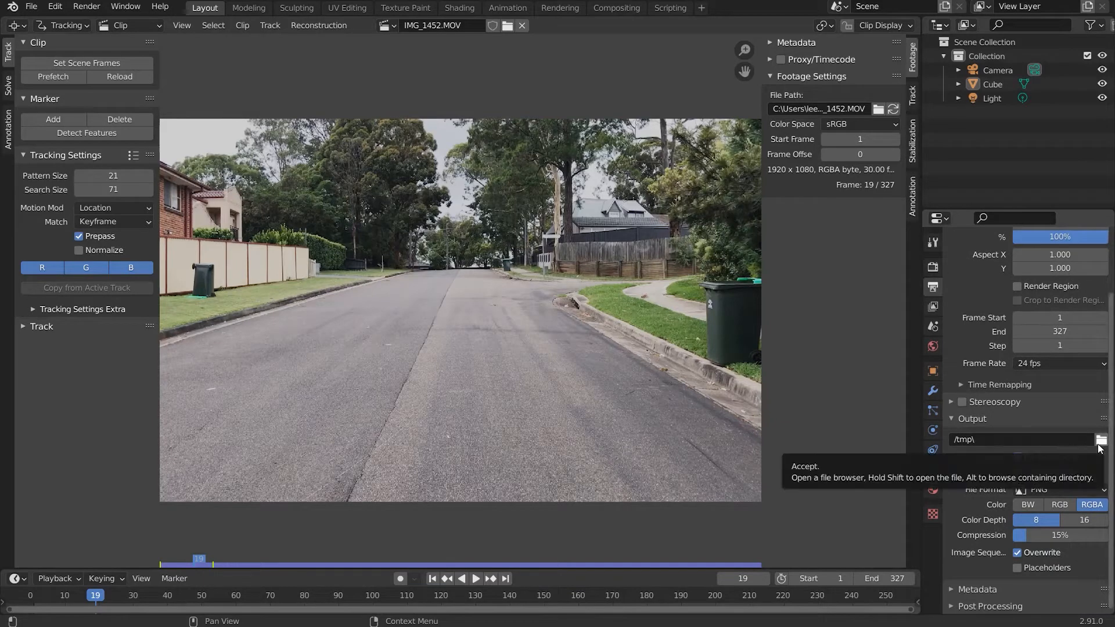
left_click(1100, 442)
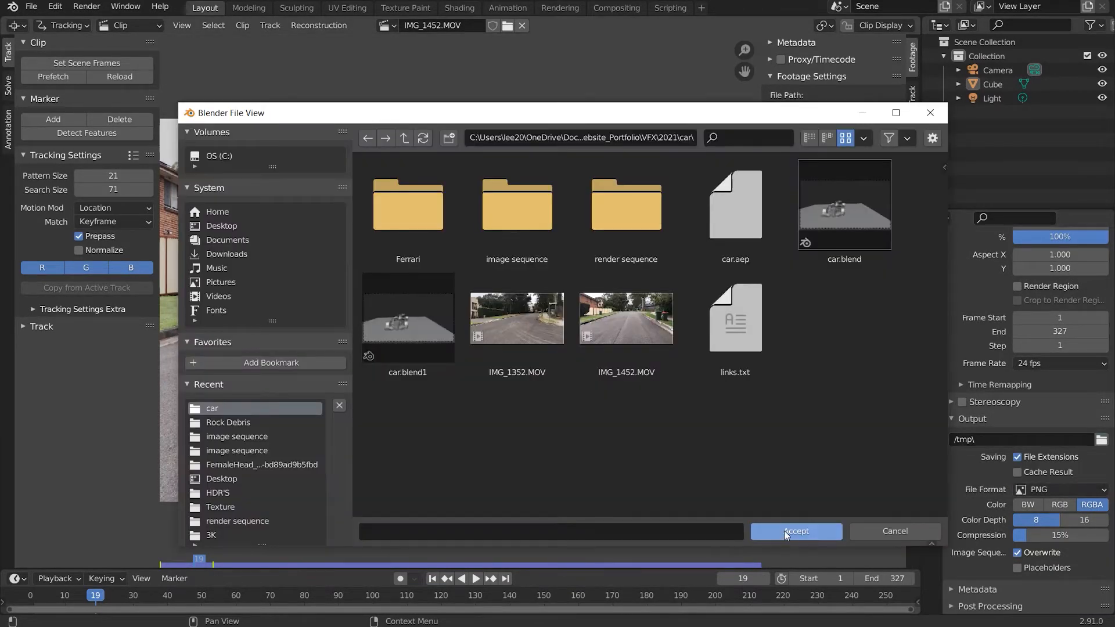
left_click(780, 533)
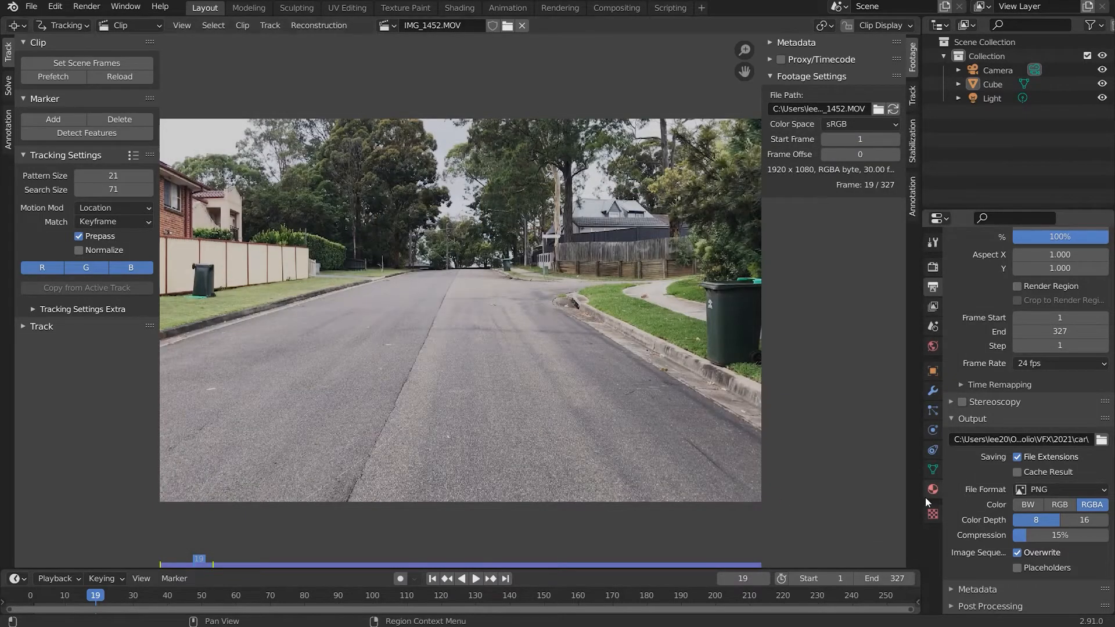
left_click(1059, 491)
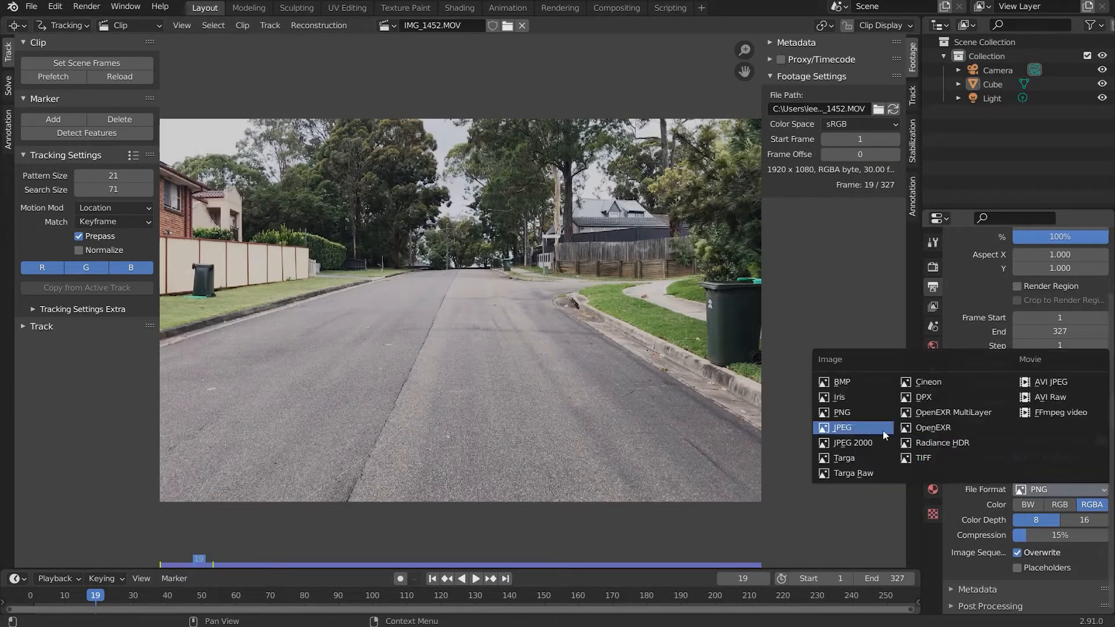
left_click(841, 427)
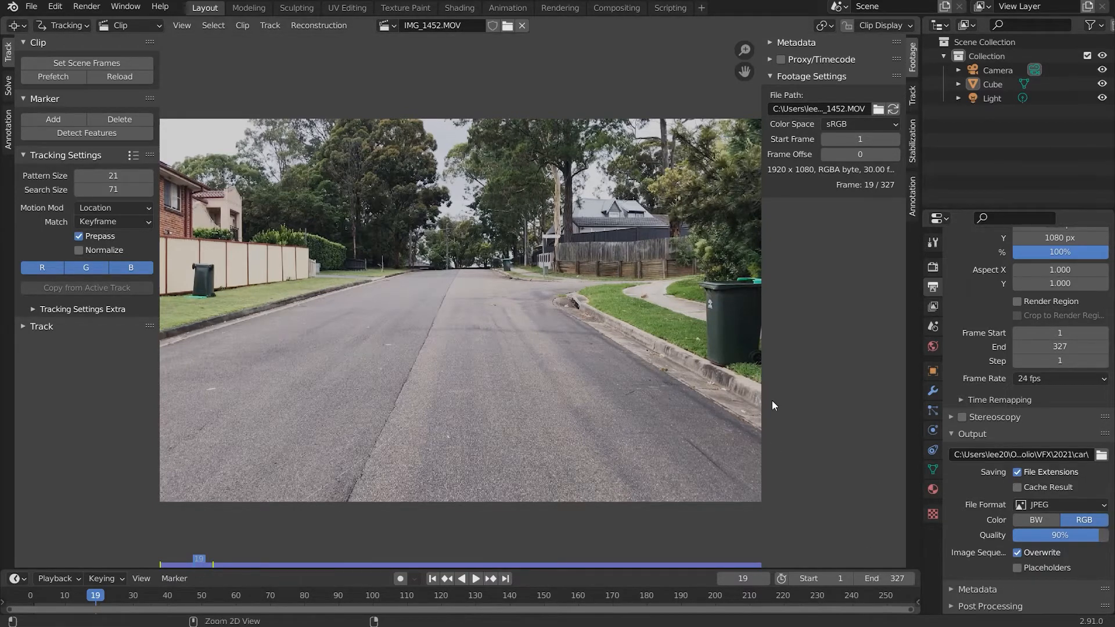
Step: Start rendering the animation as a JPEG image sequence and abort the render
key("ctrl+F12")
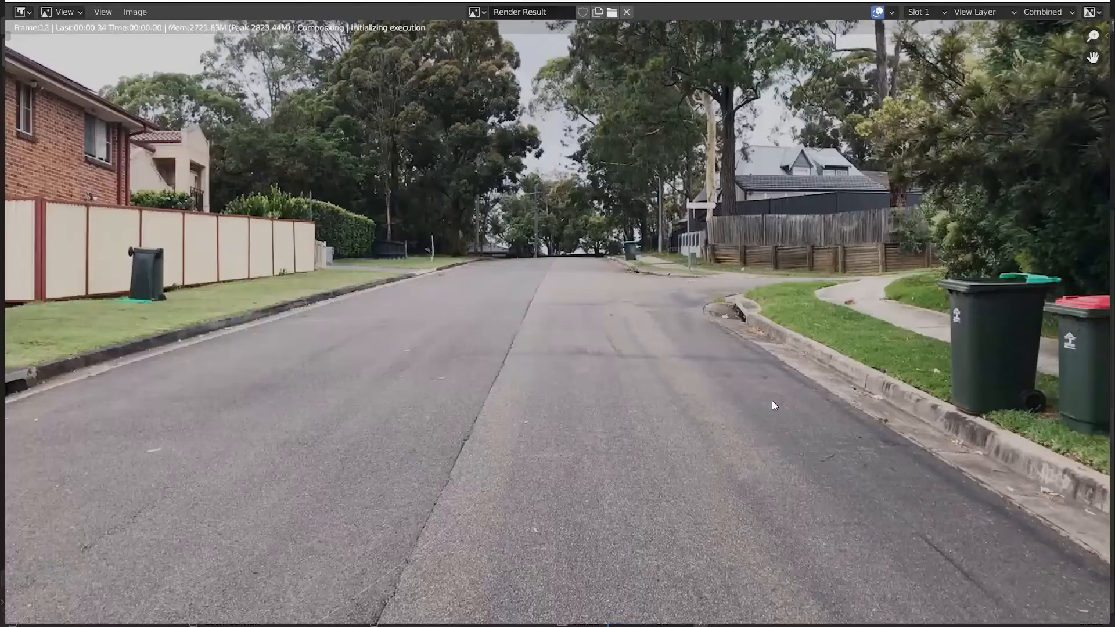
key("Escape")
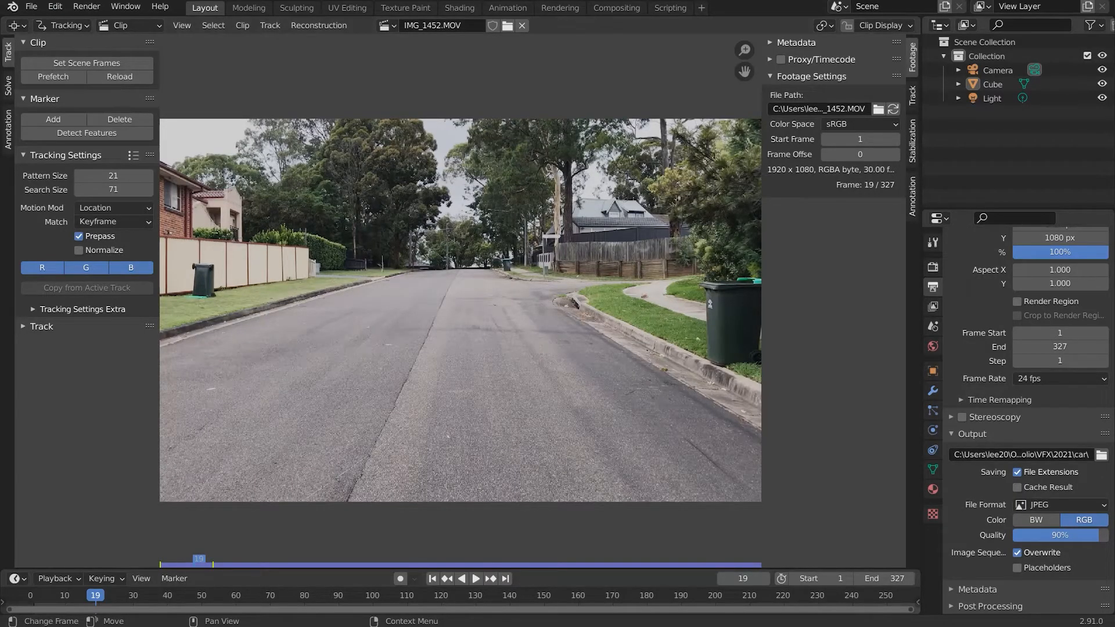
Step: Start a new General file and discard the unsaved changes
left_click(30, 7)
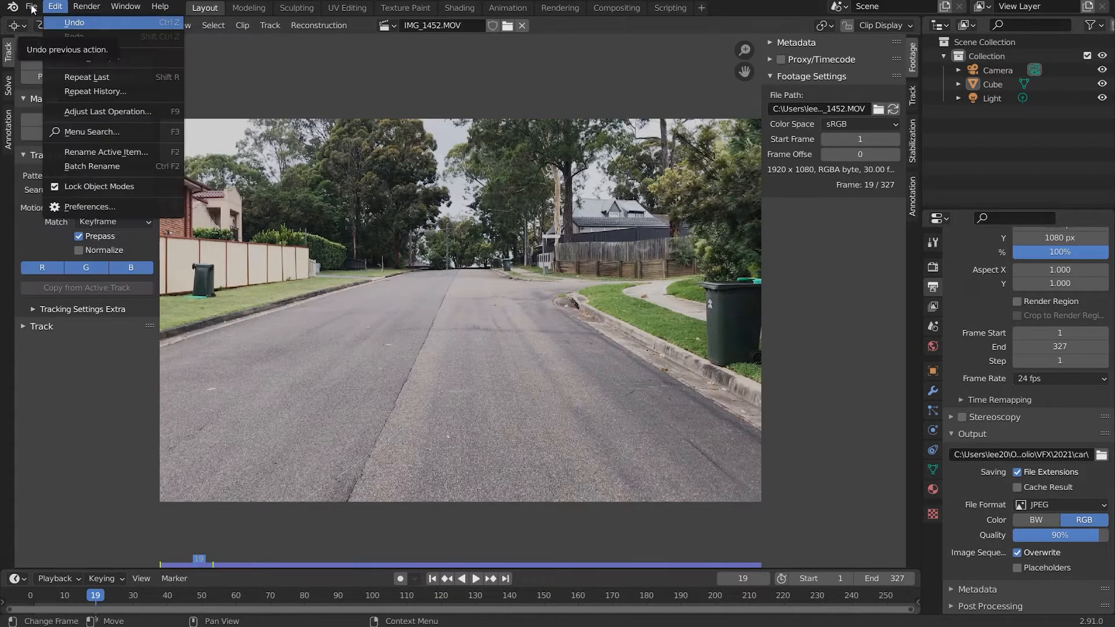
left_click(30, 7)
left_click(31, 7)
mouse_move(154, 27)
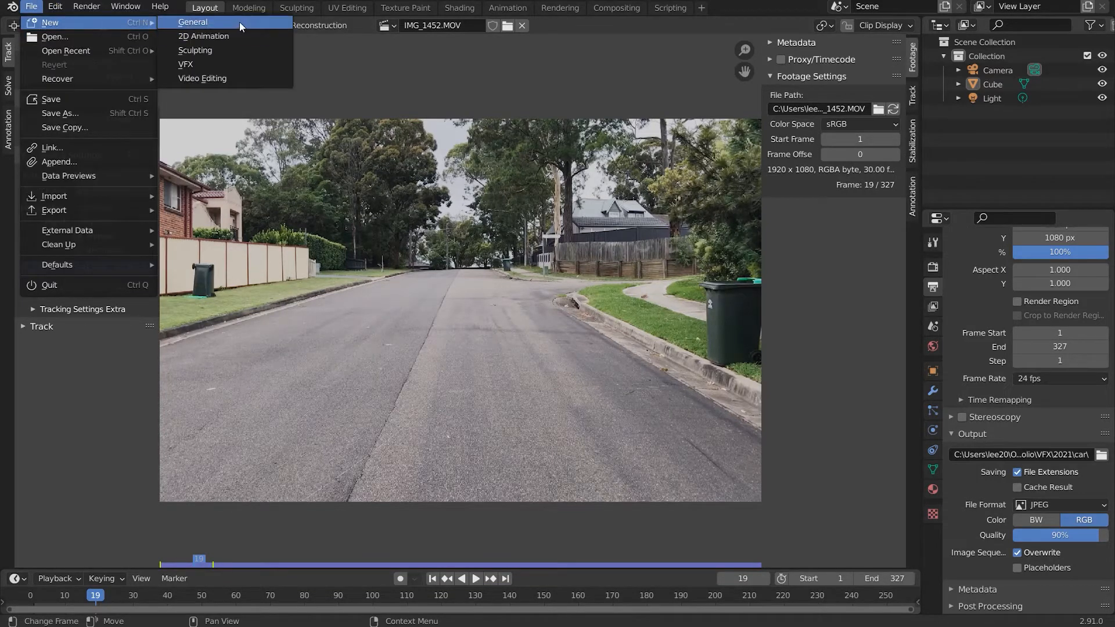
left_click(192, 22)
left_click(584, 337)
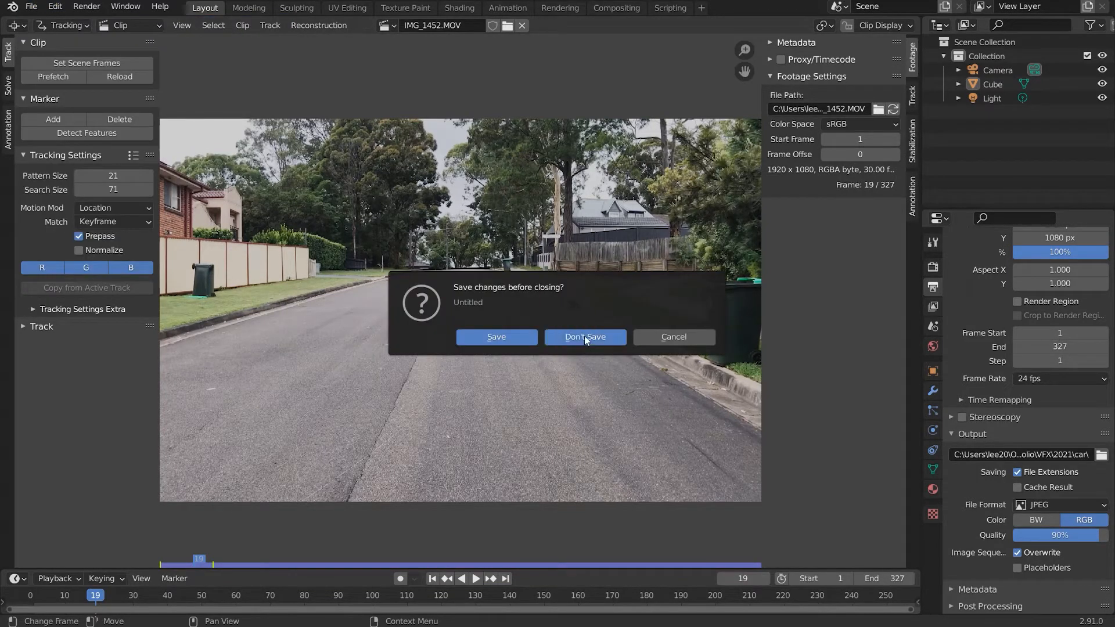
Step: Add a Motion Tracking workspace from the VFX category
left_click(702, 7)
mouse_move(688, 75)
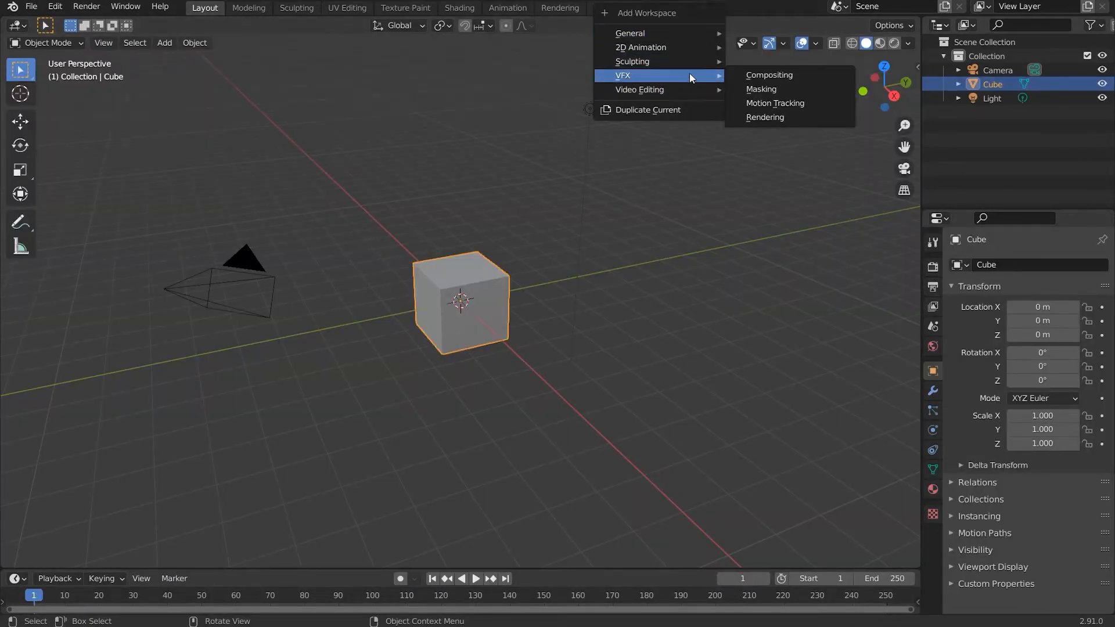
left_click(787, 97)
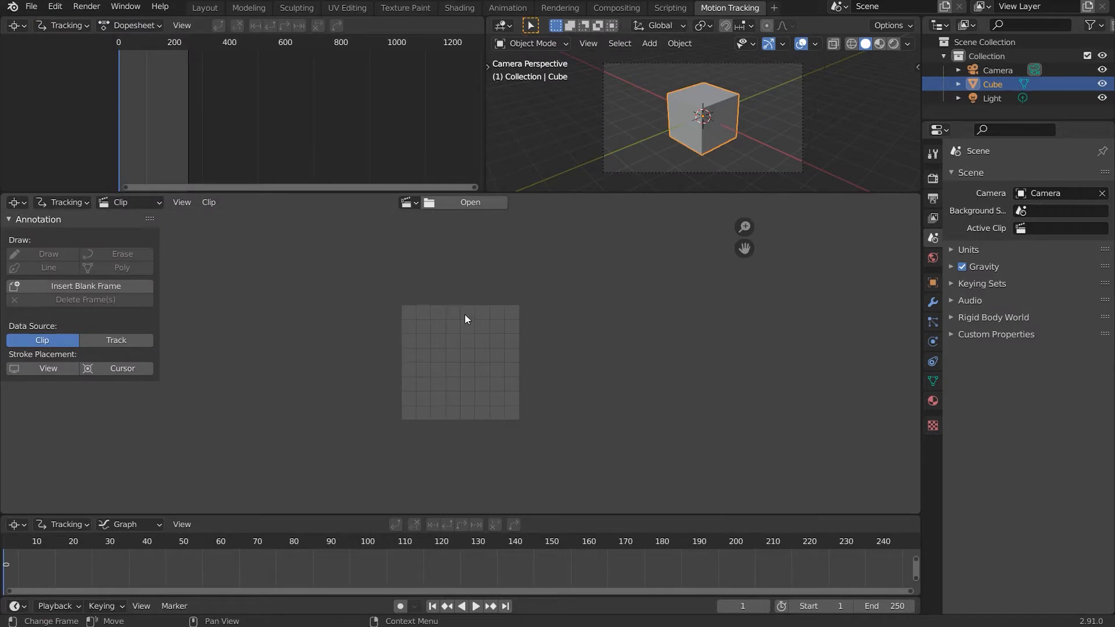
scroll(465, 315, "up", 5)
scroll(466, 313, "down", 1)
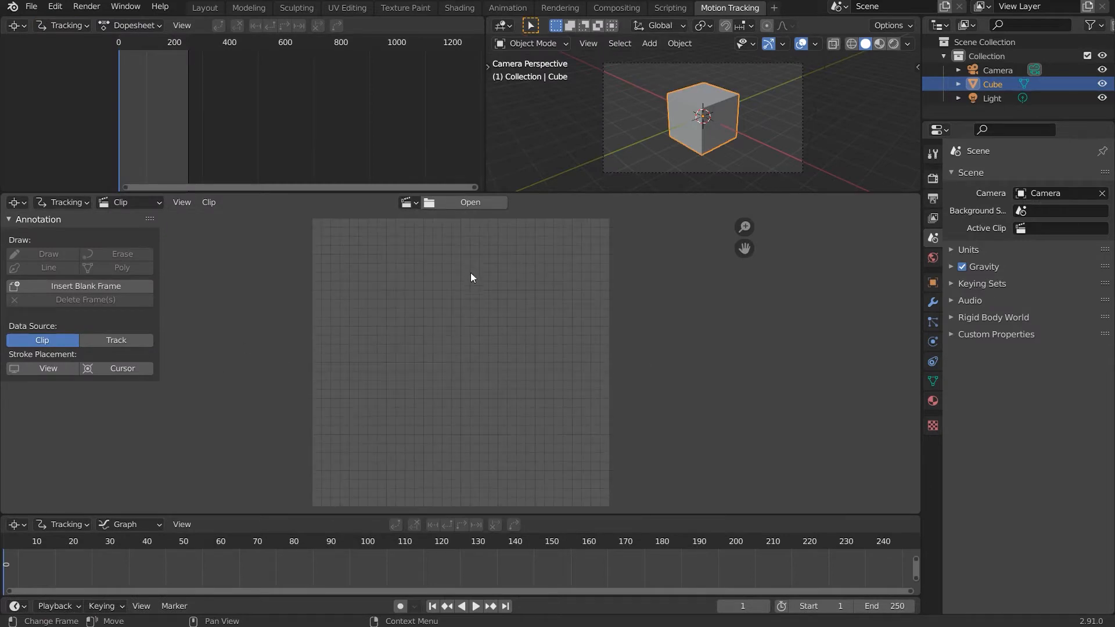
Step: Load all the JPEG frames in the image sequence folder as a movie clip and show the whole frame
left_click(461, 204)
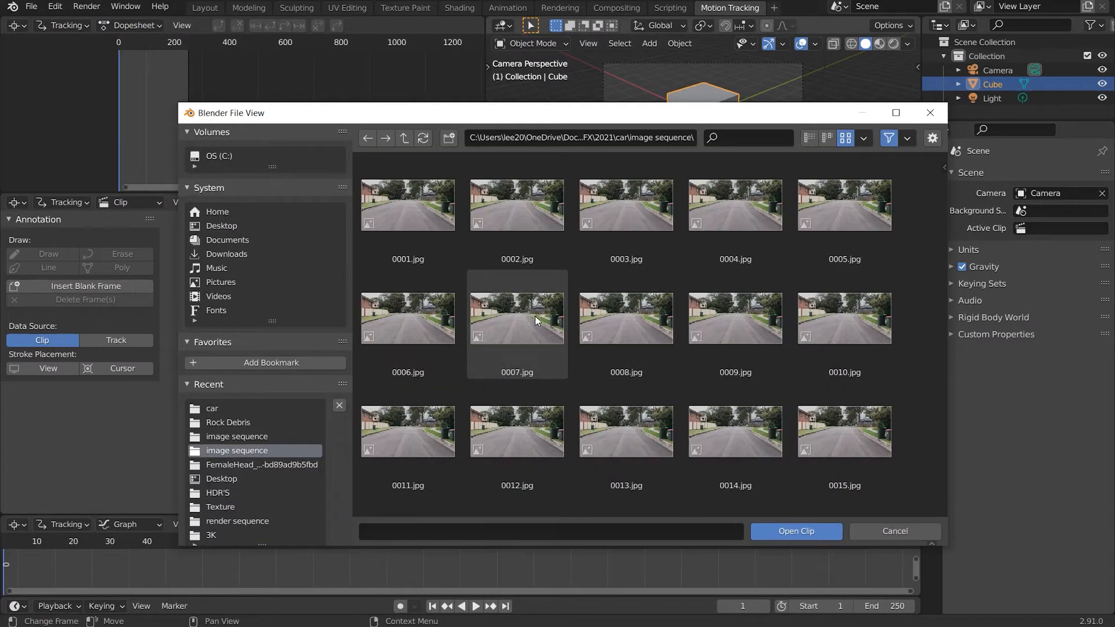
left_click(531, 320)
key("a")
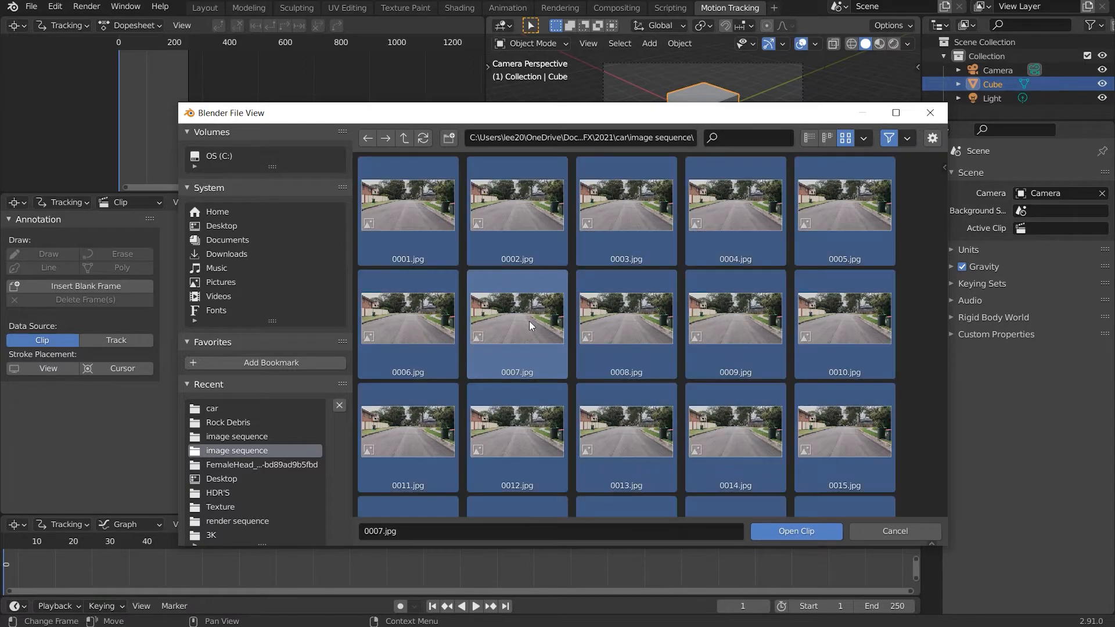
left_click(799, 530)
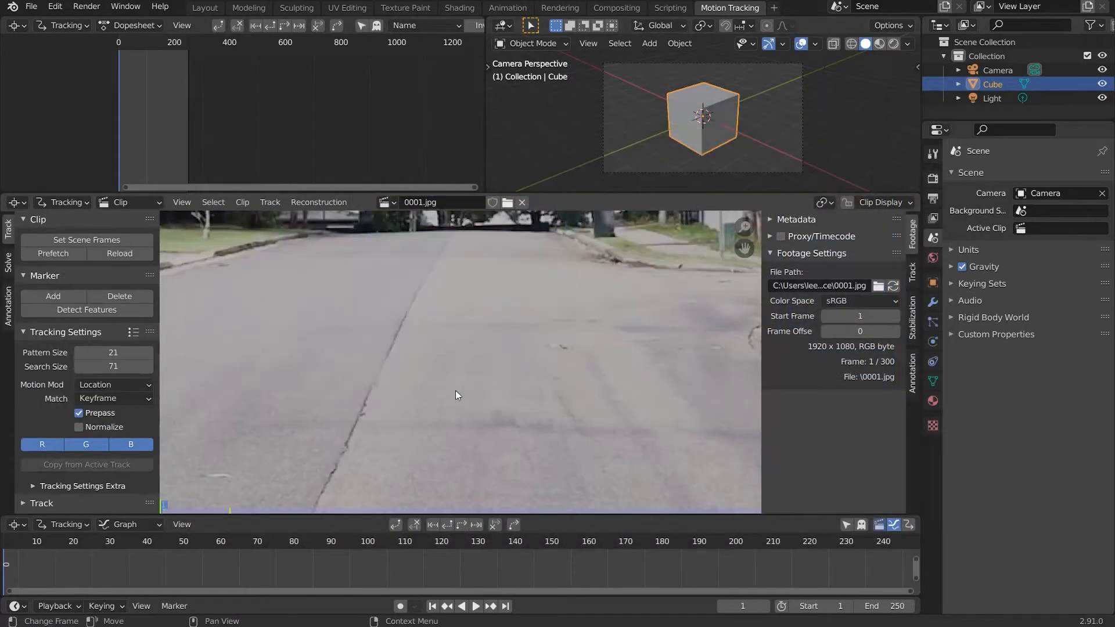
scroll(372, 364, "down", 6)
scroll(372, 363, "up", 2)
middle_click_drag(372, 363, 410, 373)
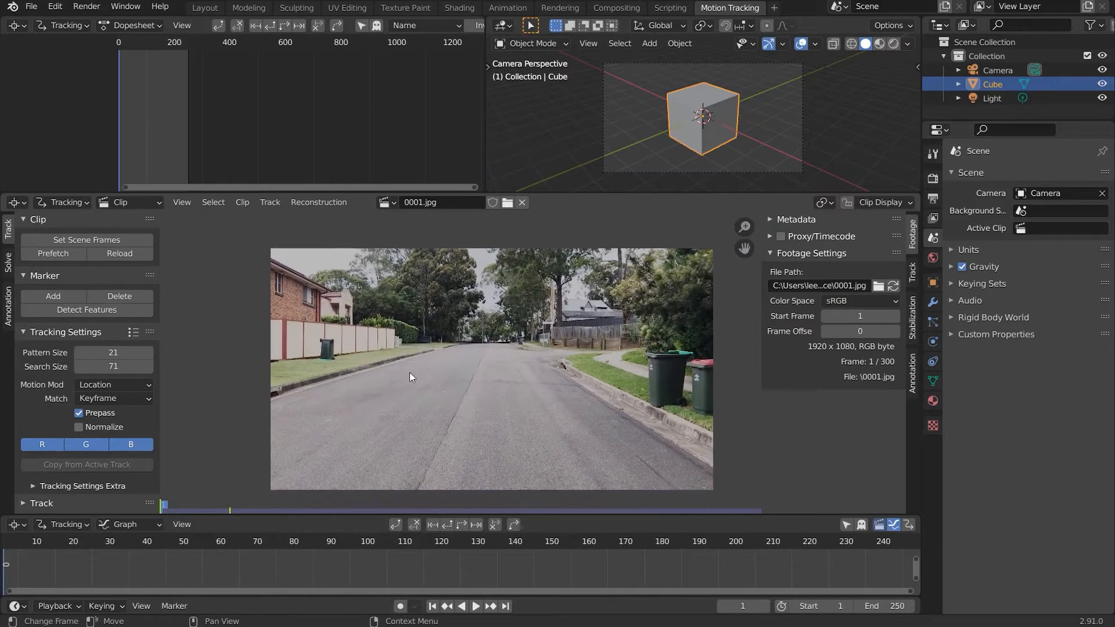
Step: Match the scene's frame range to the clip and prefetch its frames
left_click(107, 242)
left_click(60, 255)
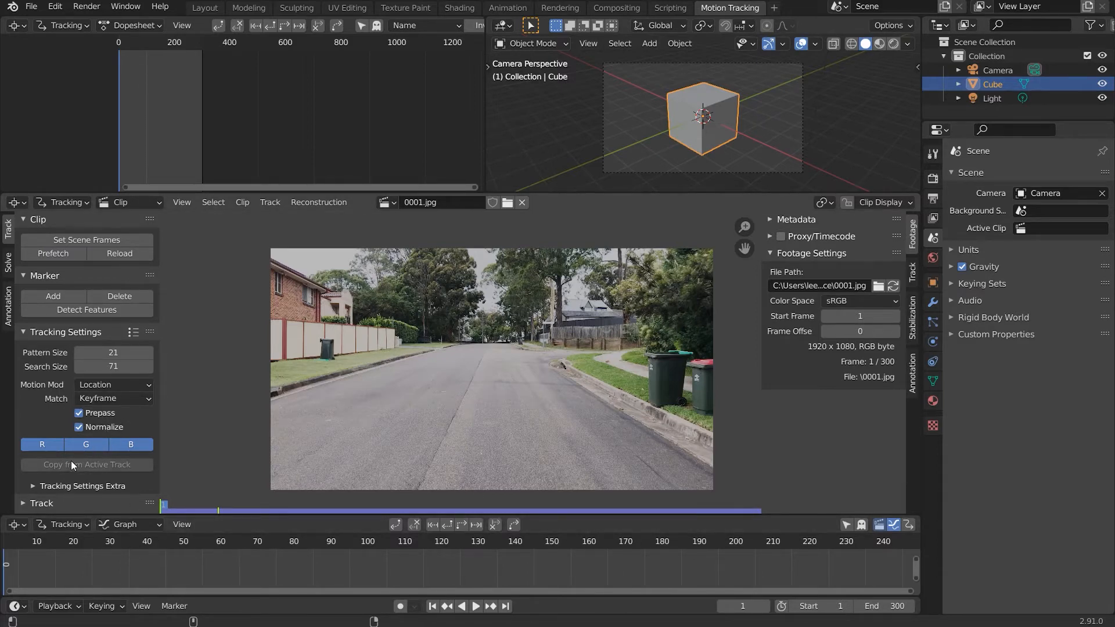
Step: Set the correlation in the extra tracking settings to 0.9
left_click(33, 486)
scroll(31, 486, "down", 3)
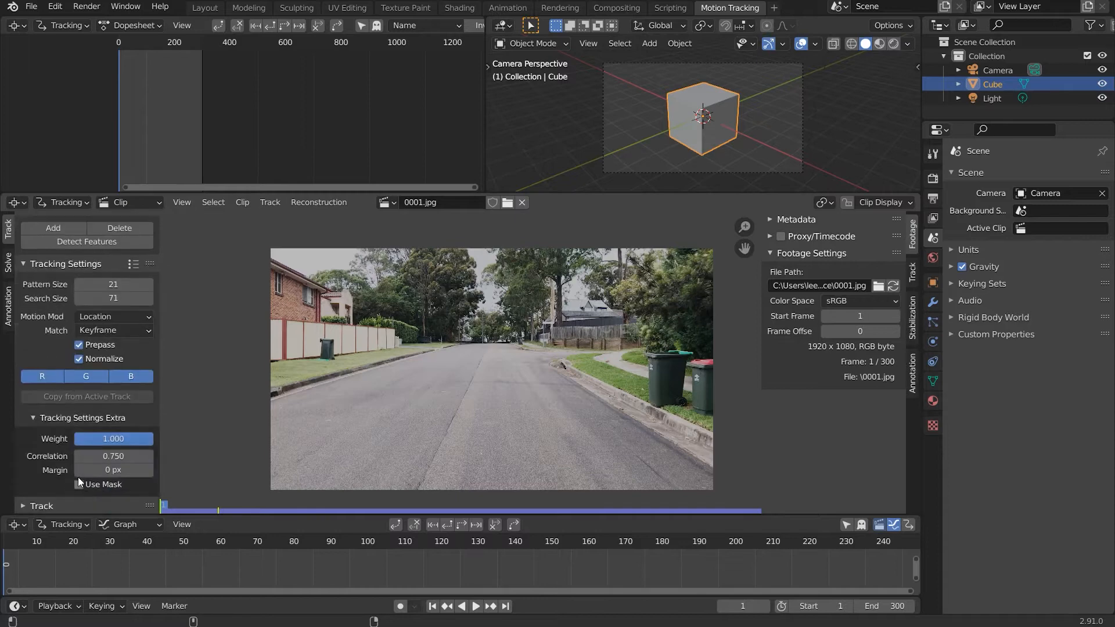
left_click(113, 456)
type(".9")
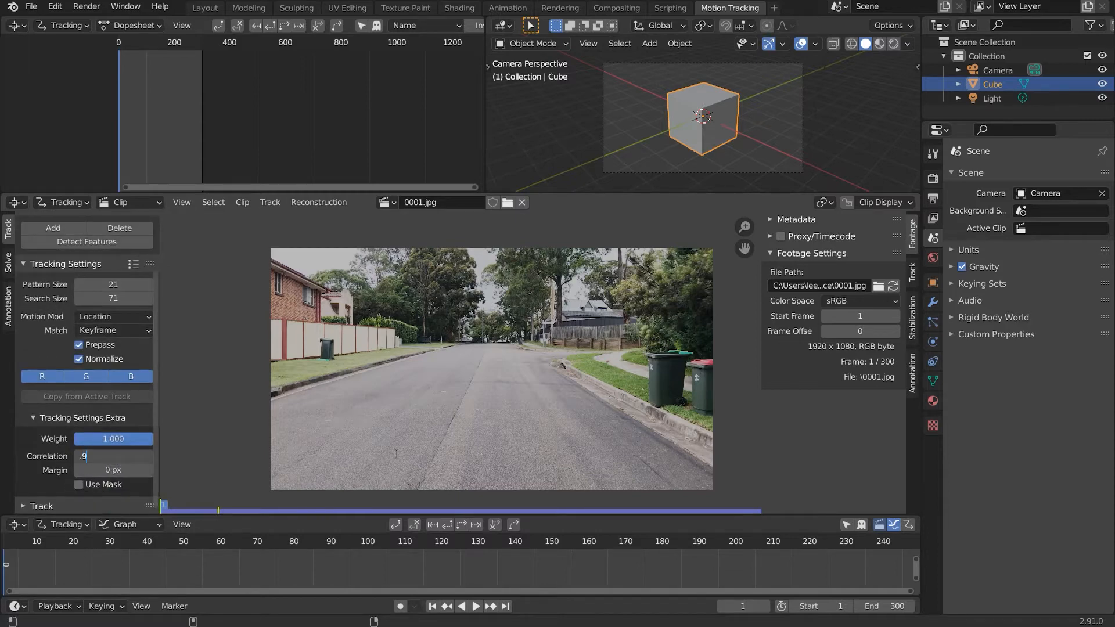
key("Return")
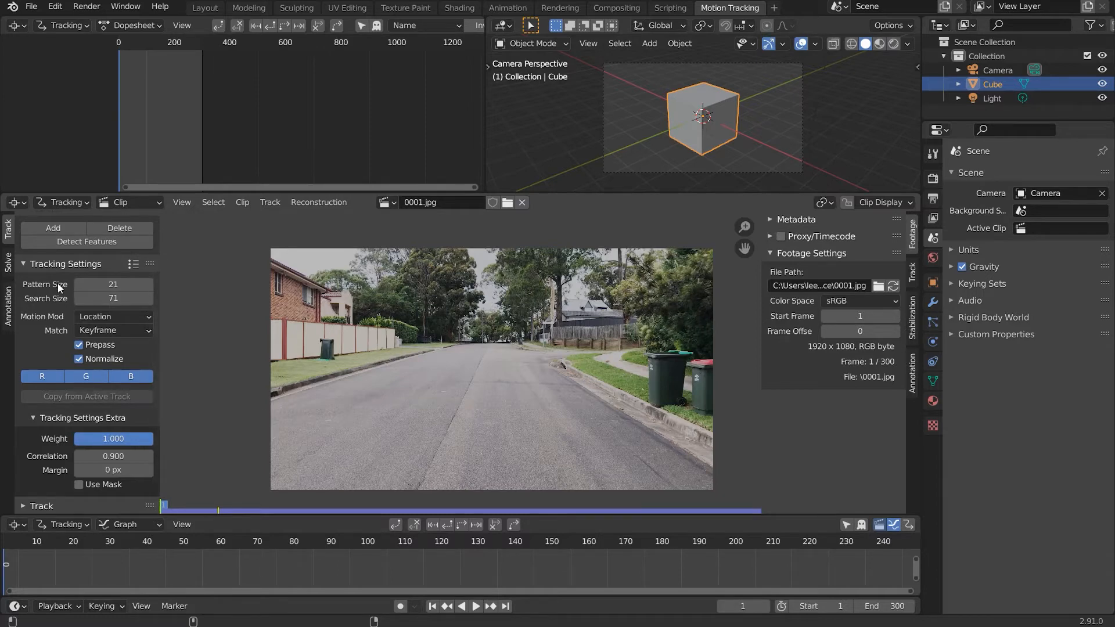
Step: Detect features over the whole first frame with a threshold of 0.110, then deselect the markers
scroll(61, 302, "up", 2)
left_click(72, 291)
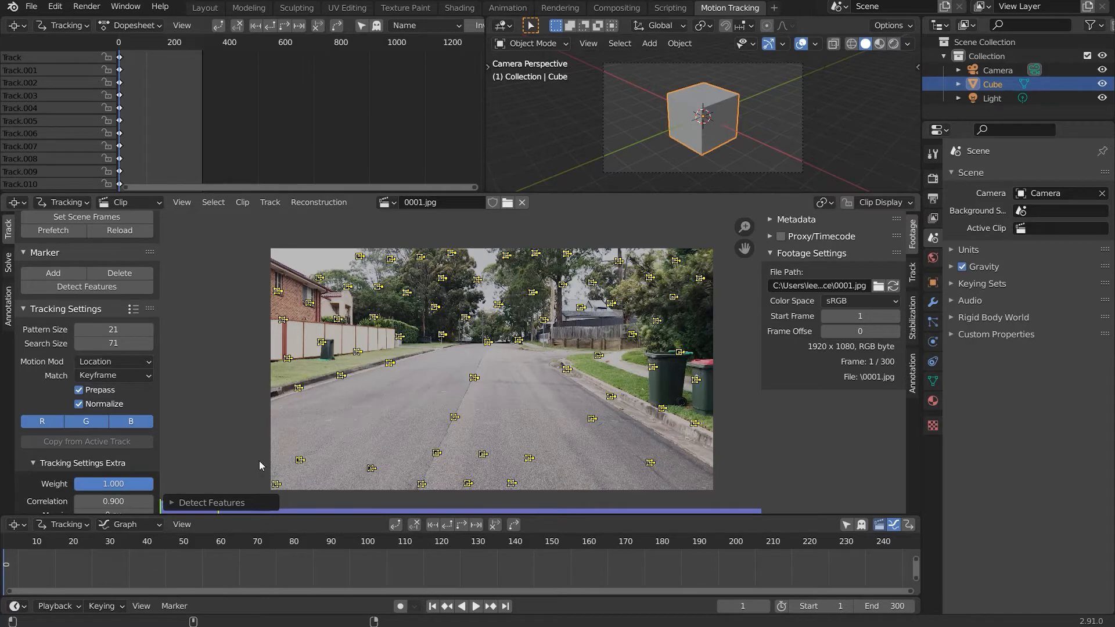
left_click(203, 503)
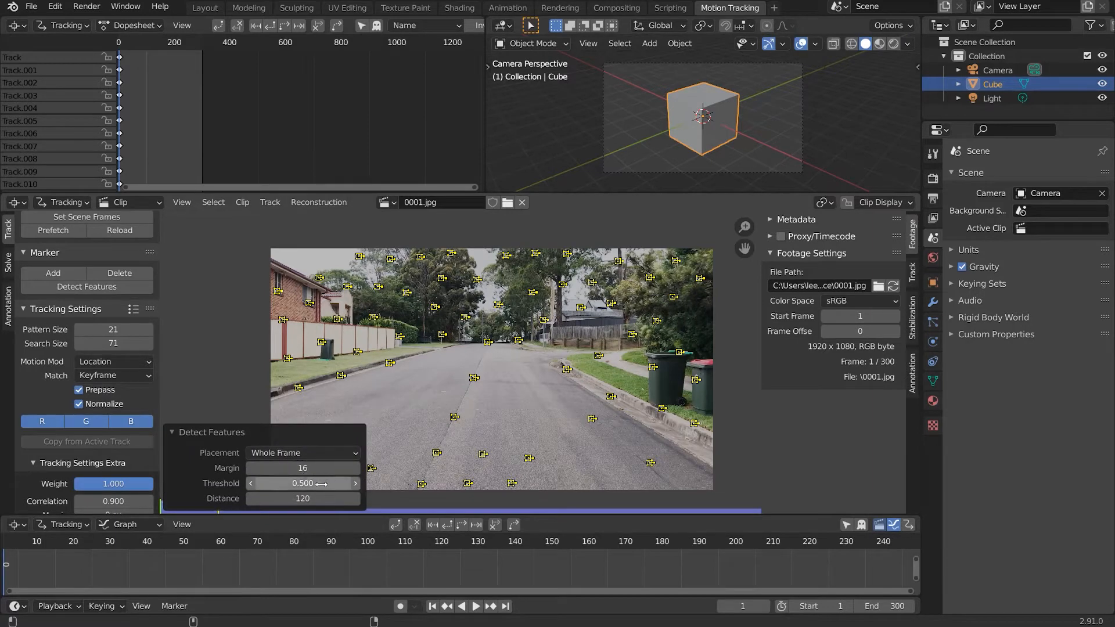
left_click_drag(303, 483, 265, 483)
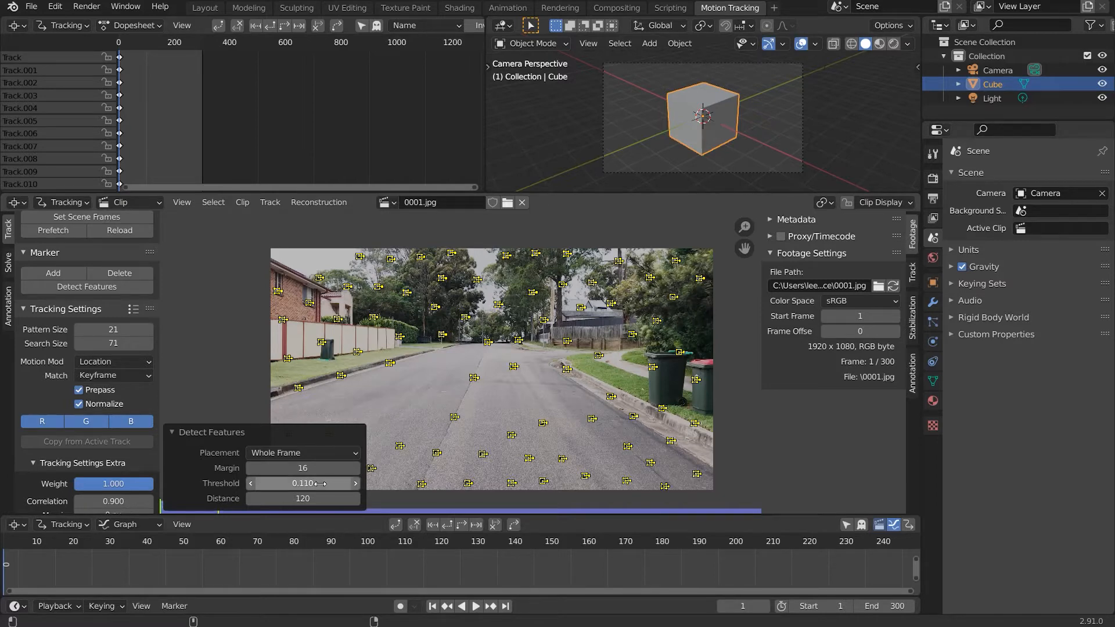
double_click(303, 468)
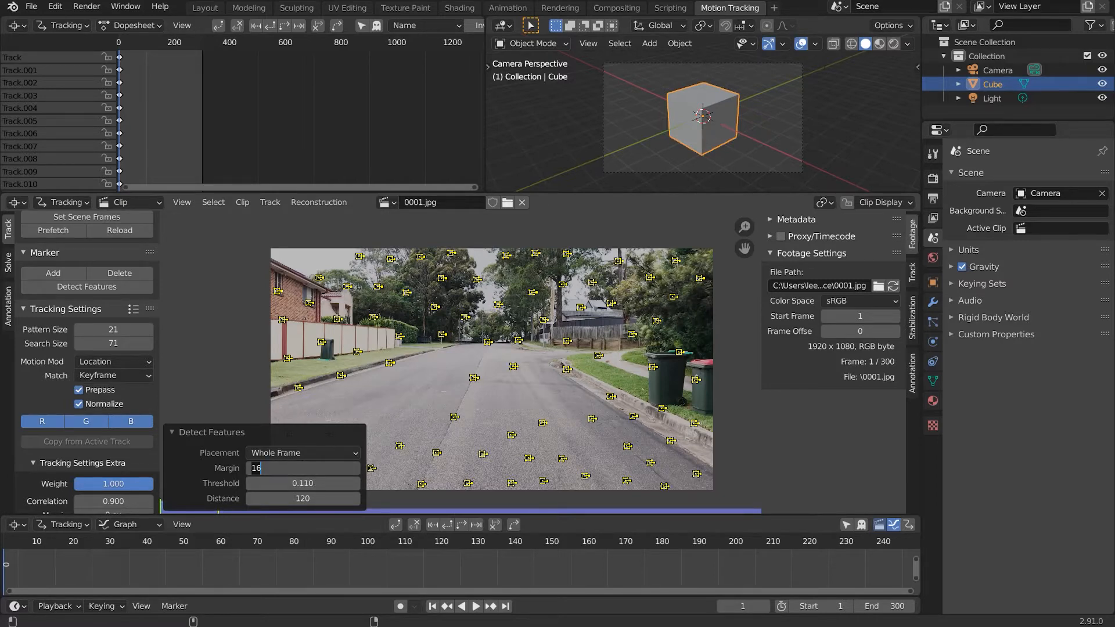
key("Return")
left_click(264, 383)
Step: Set the tracking motion model to Perspective, and track all markers forward through the clip
left_click(121, 364)
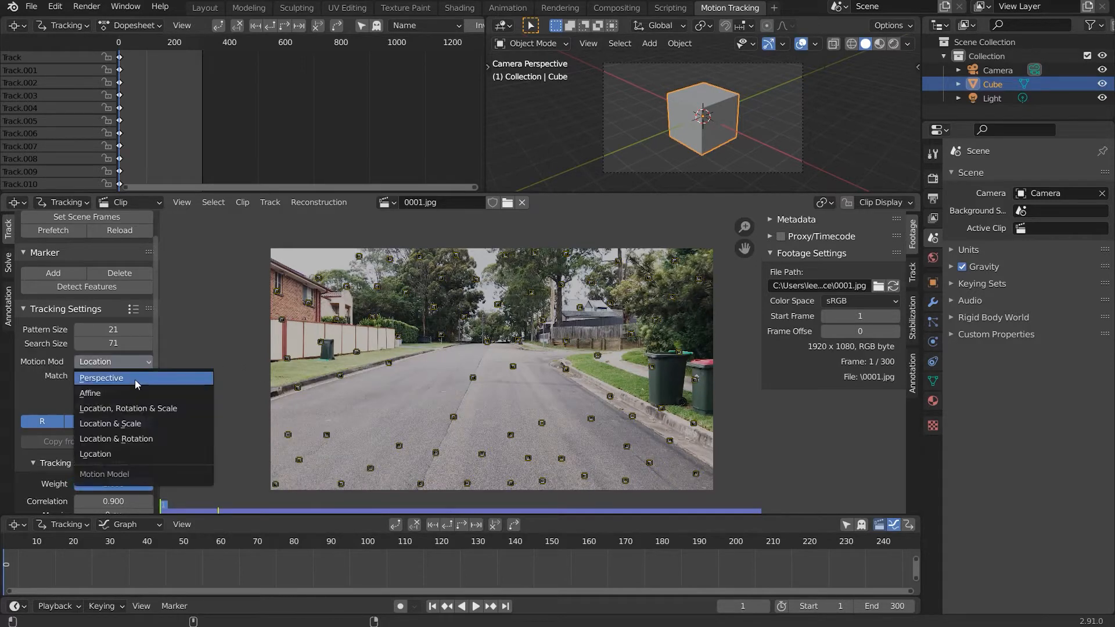
left_click(135, 379)
scroll(121, 406, "down", 2)
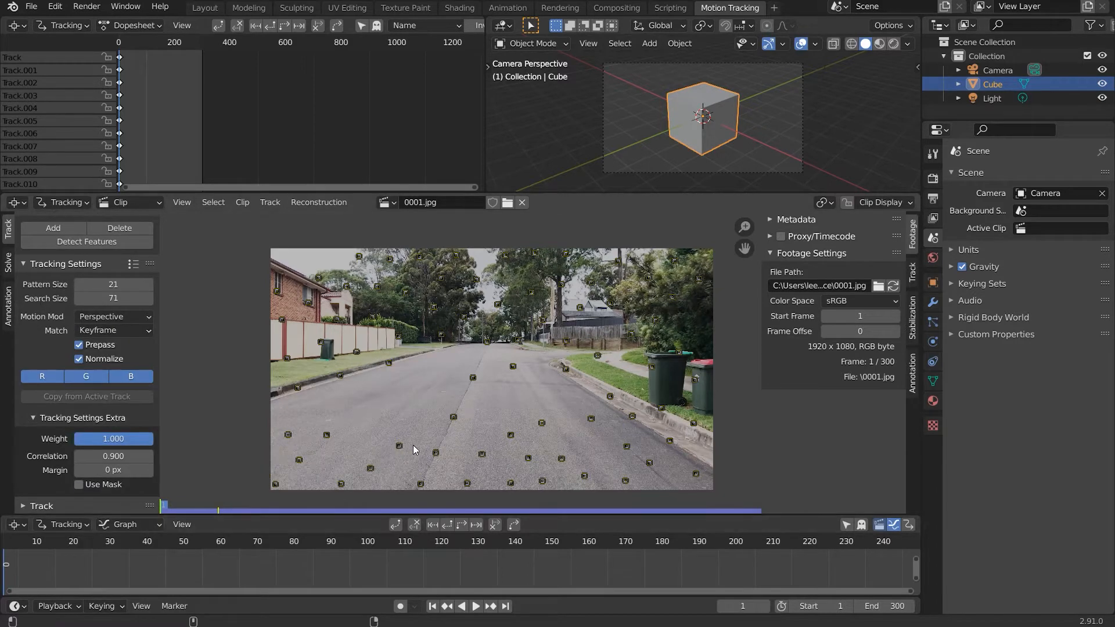
key("a")
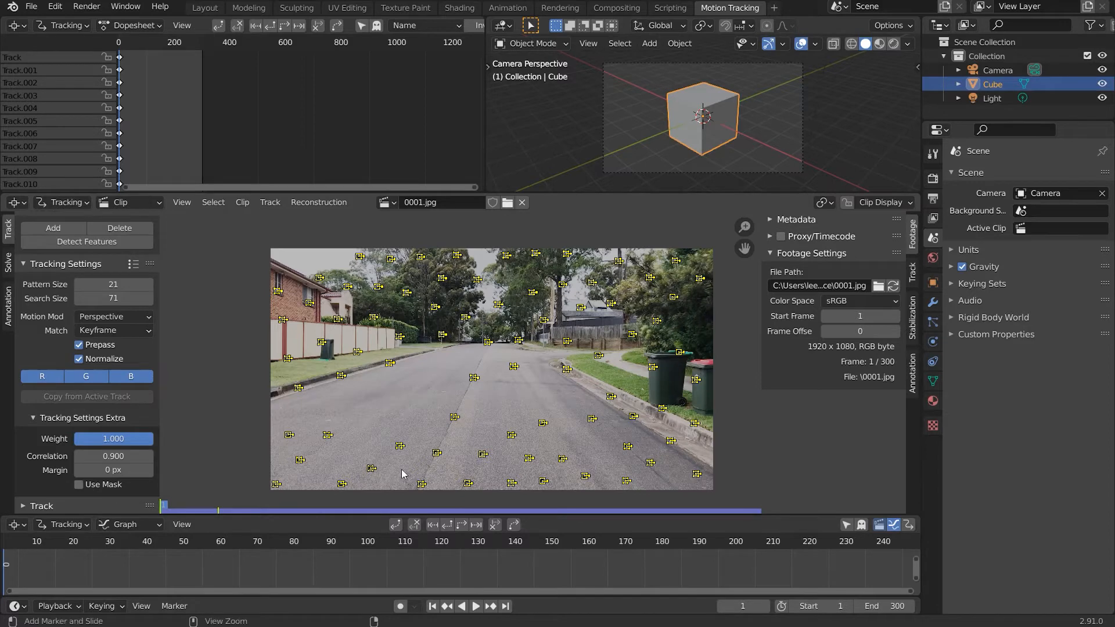
key("ctrl+t")
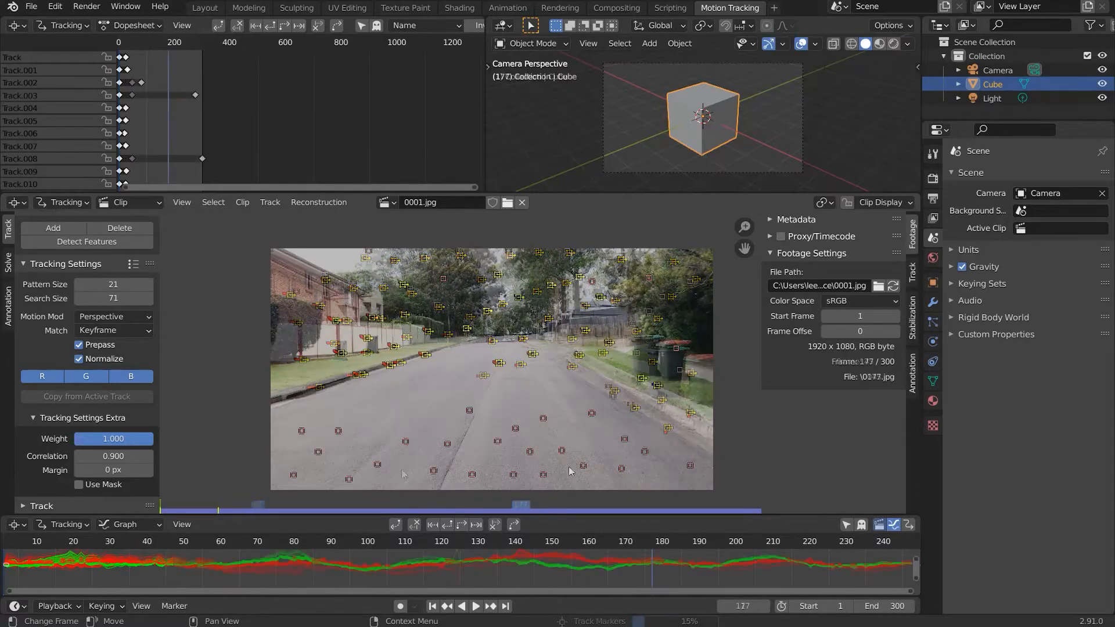
Step: Examine the tracked markers along the kerbs, fence and bins at frames 177 and 221
left_click(652, 558)
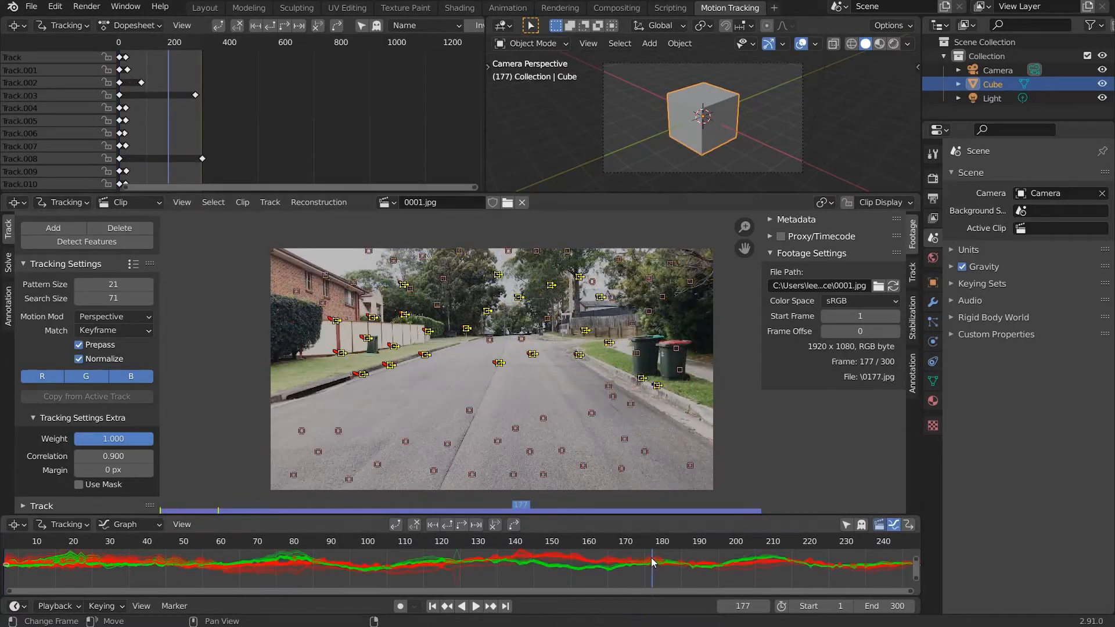
left_click(363, 374)
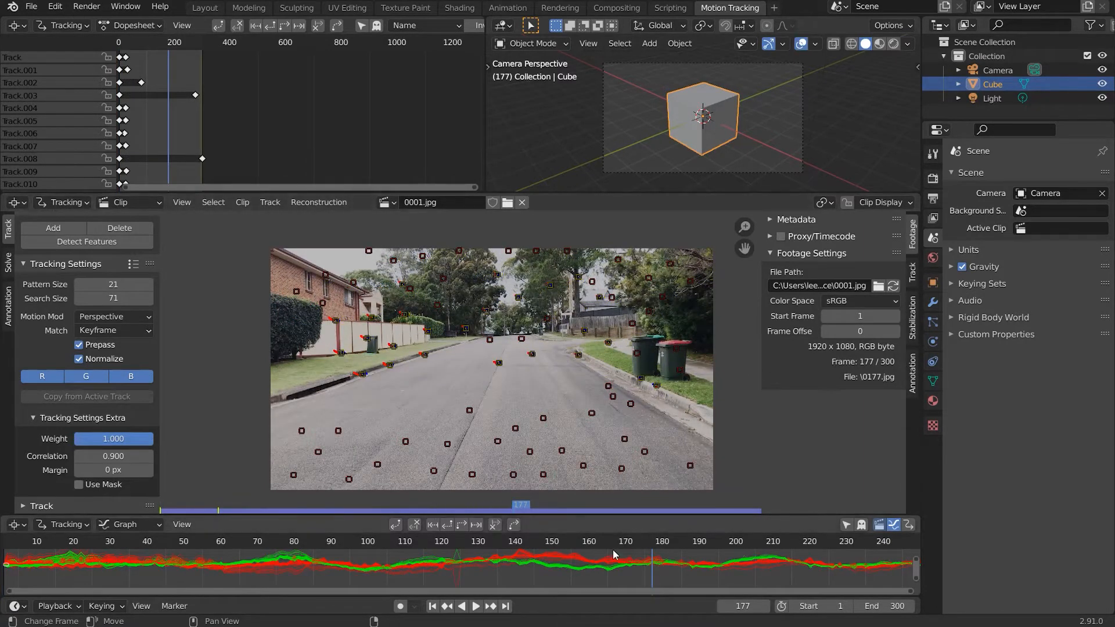
left_click_drag(521, 509, 608, 511)
scroll(337, 325, "up", 3)
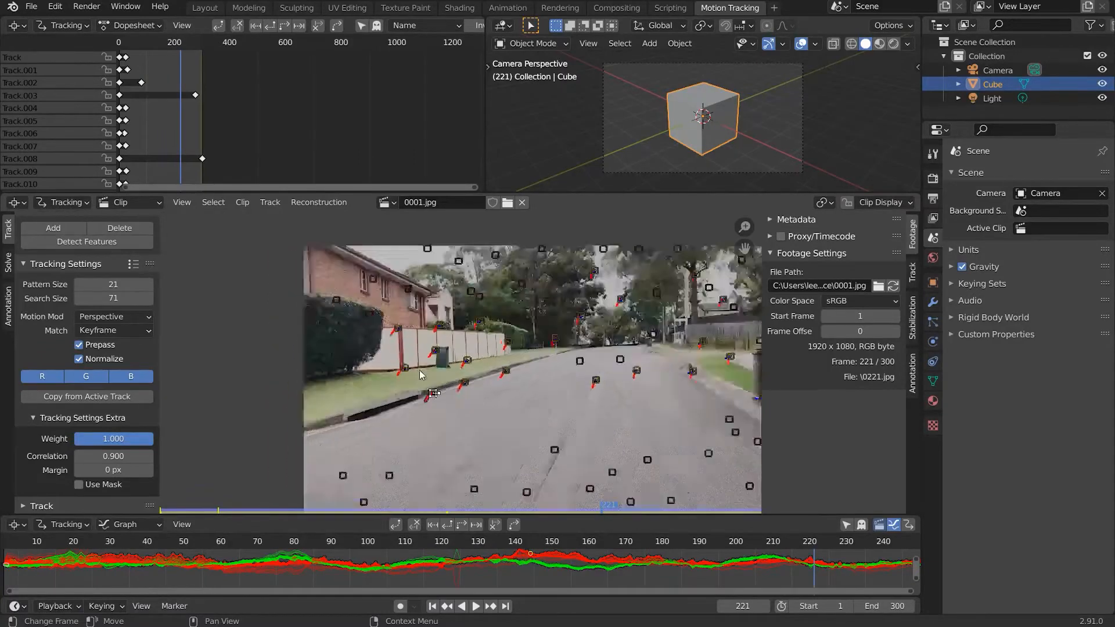
middle_click_drag(447, 337, 401, 363)
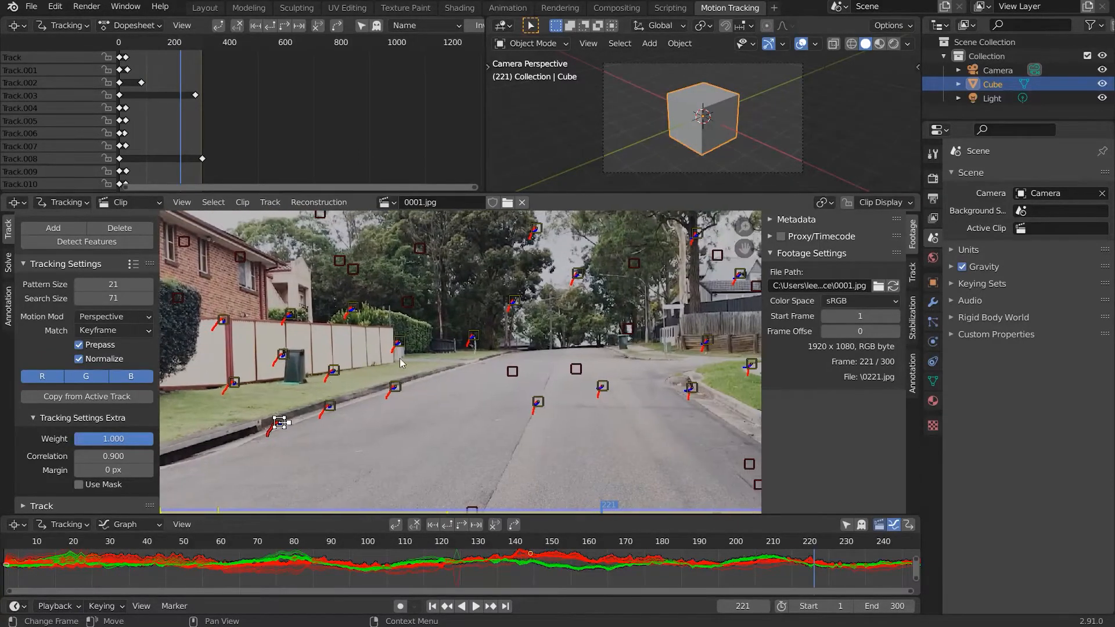
middle_click_drag(698, 400, 497, 361)
scroll(494, 362, "down", 2)
middle_click_drag(424, 406, 534, 374)
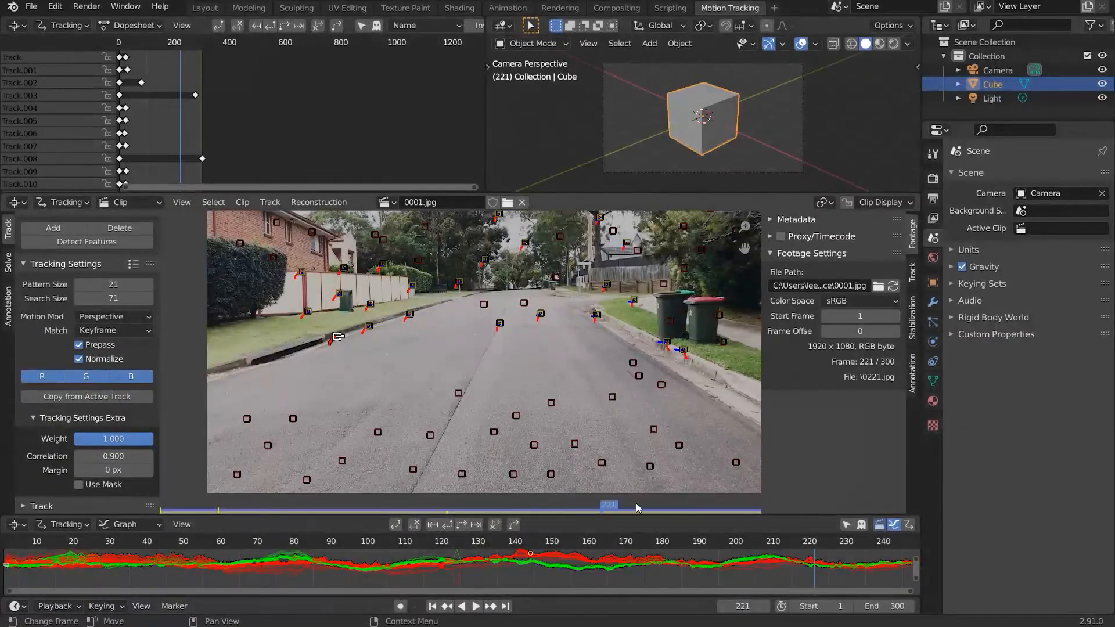
Step: Scrub the clip back to frame 1 and inspect the marker paths on the road
left_click_drag(636, 504, 316, 522)
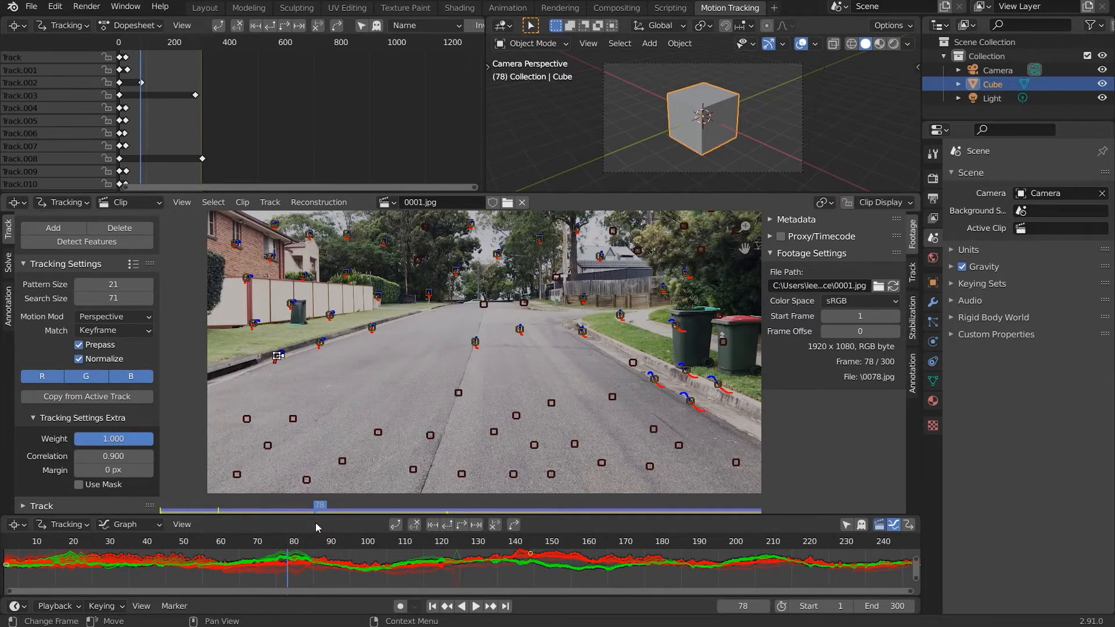
left_click_drag(315, 522, 184, 532)
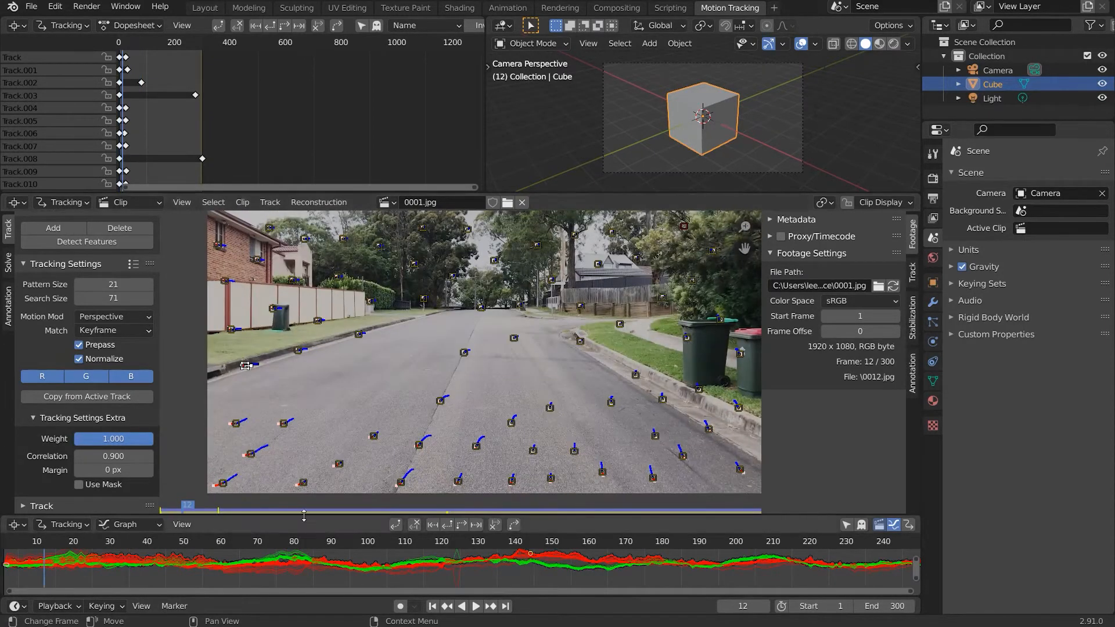
mouse_move(313, 506)
left_mouse_down()
mouse_move(463, 505)
mouse_move(157, 505)
left_mouse_up()
key("d")
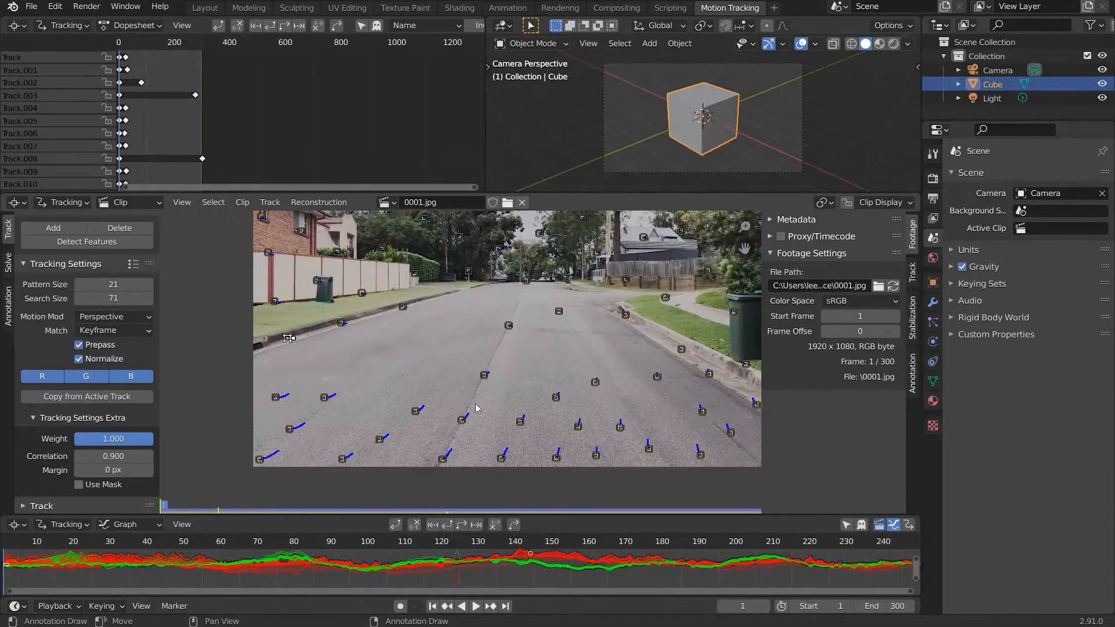
middle_click_drag(492, 405, 518, 368)
scroll(517, 369, "up", 1)
scroll(517, 370, "up", 2)
middle_click_drag(398, 320, 416, 361)
scroll(416, 360, "down", 4)
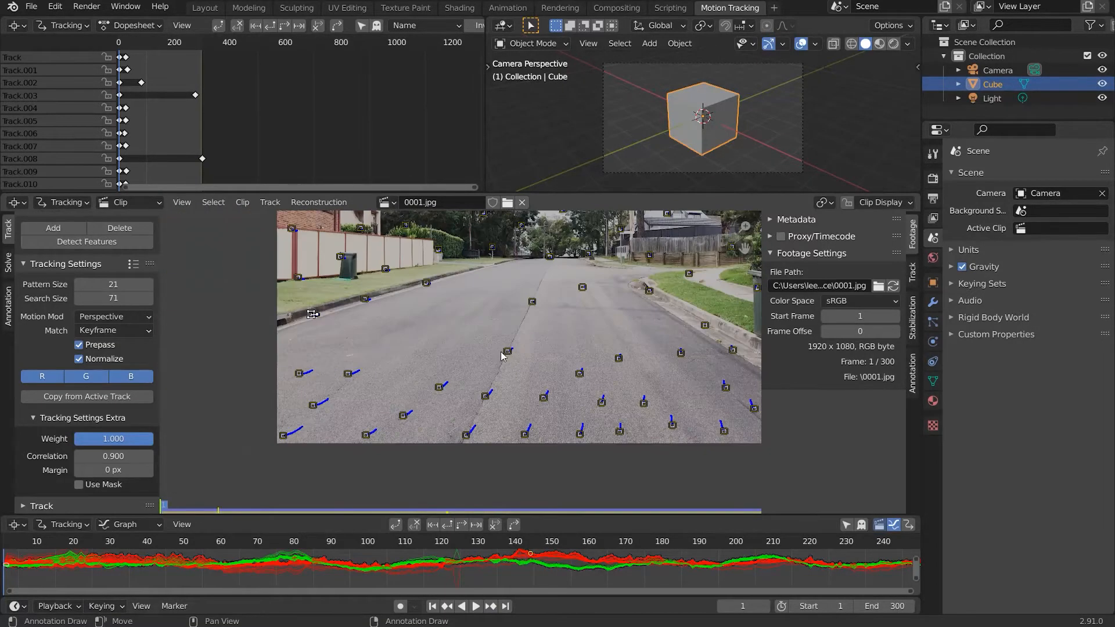
Step: Select all markers and set the camera solve to refine Focal length, K1, K2
left_click(8, 264)
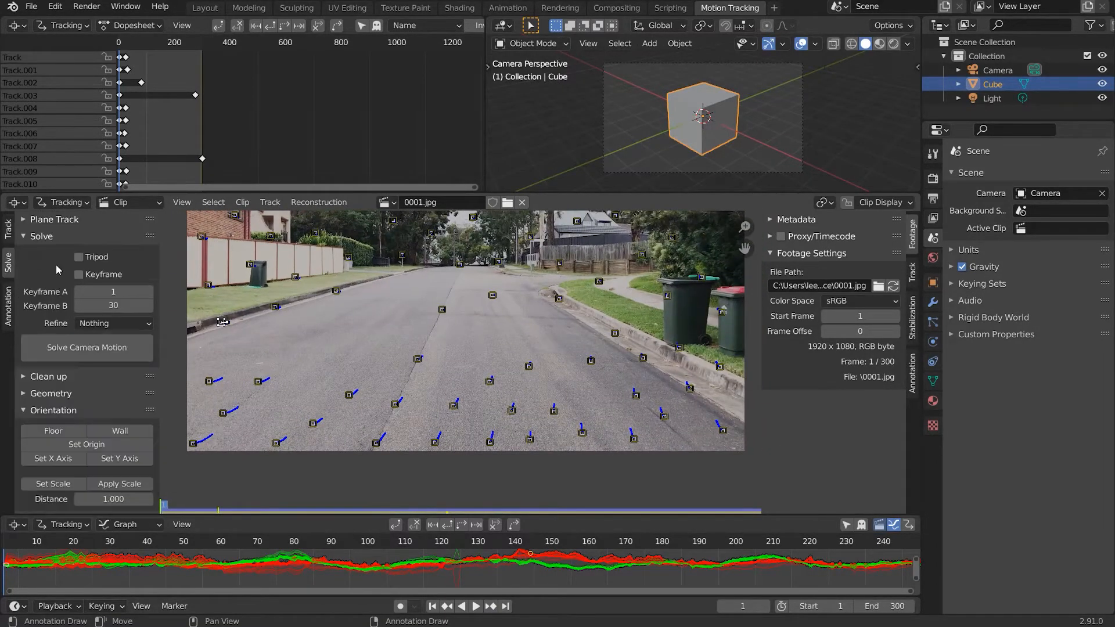
left_click(419, 359)
key("a")
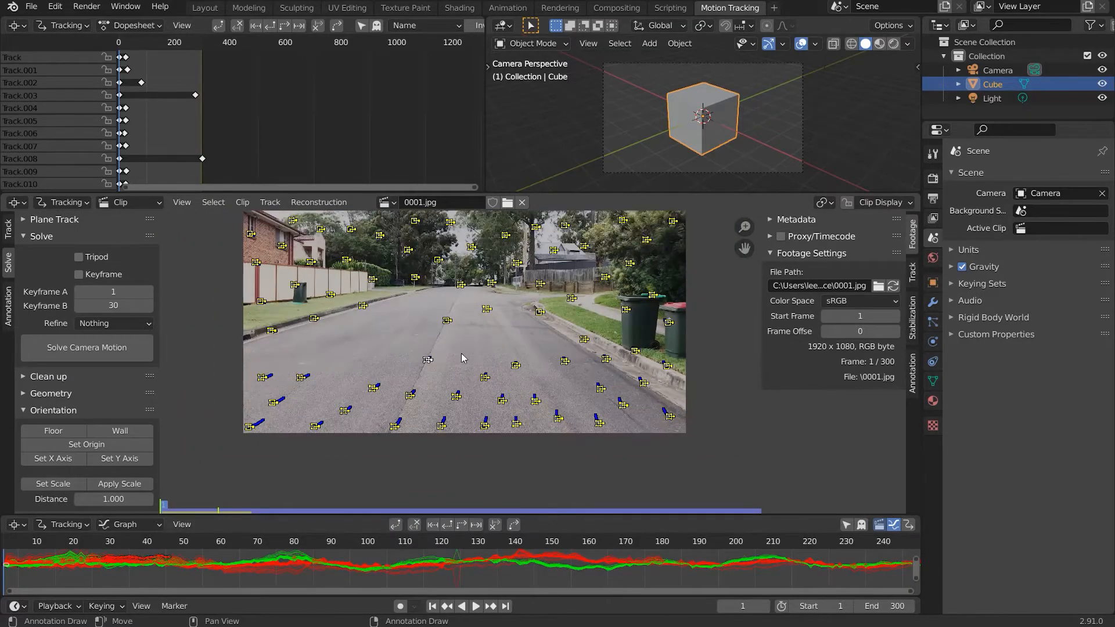
scroll(461, 353, "down", 1)
left_click(114, 323)
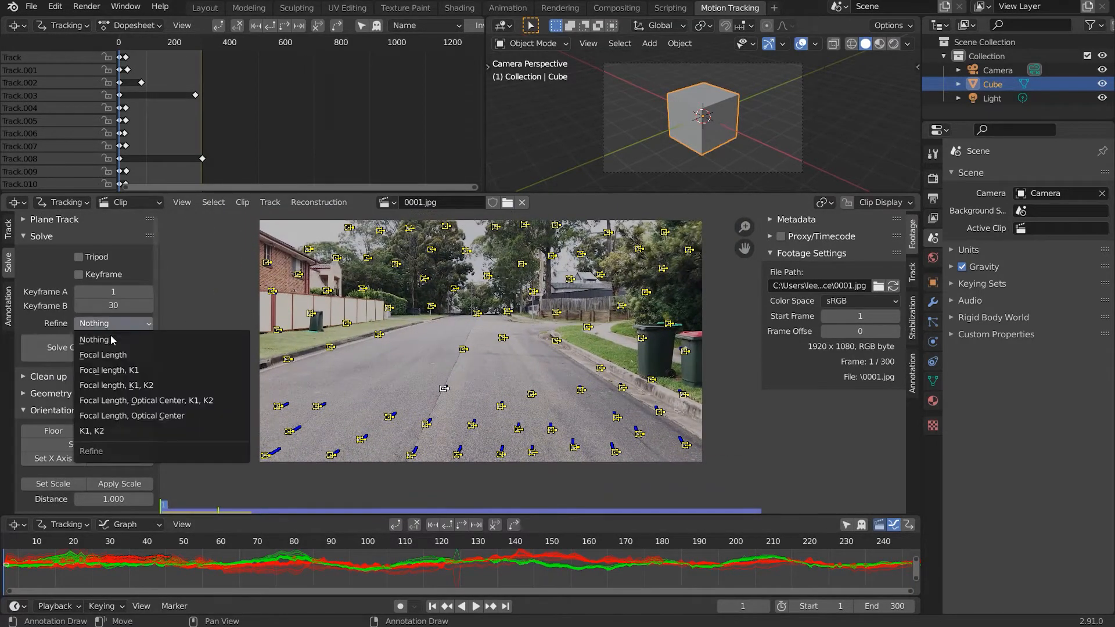
left_click(113, 382)
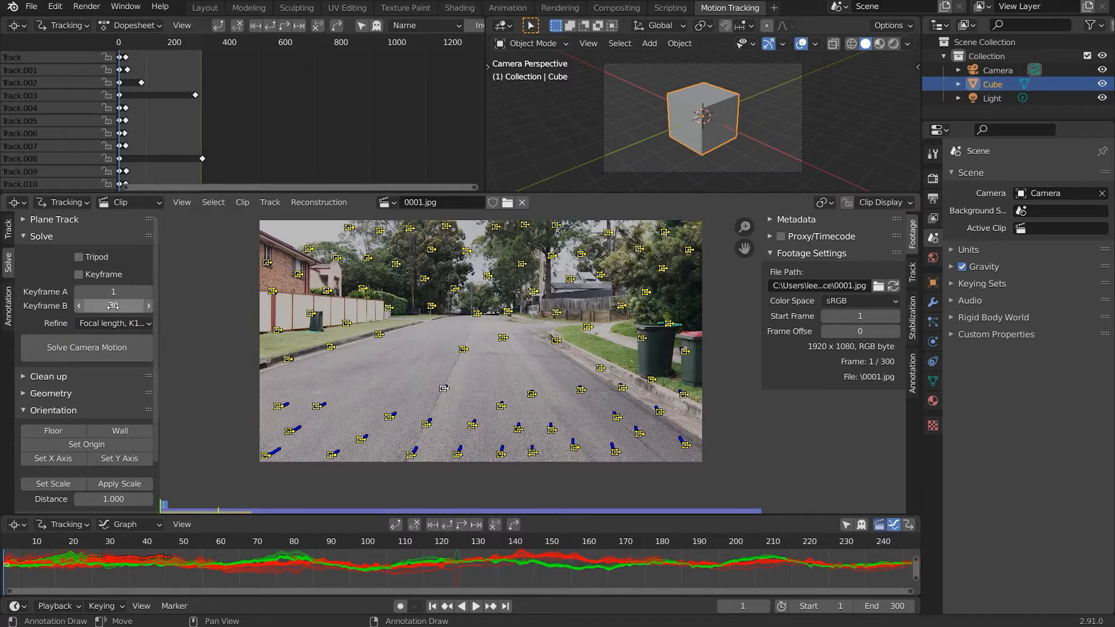
Step: Set the solve's Keyframe B to 300 and solve the camera motion
left_click(114, 326)
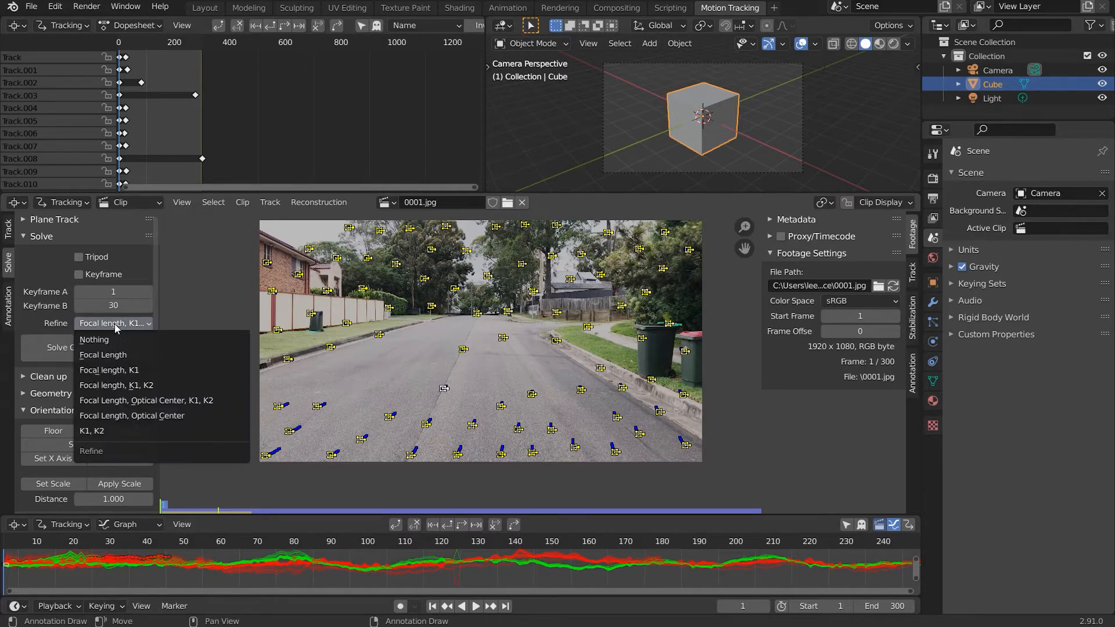
left_click(121, 307)
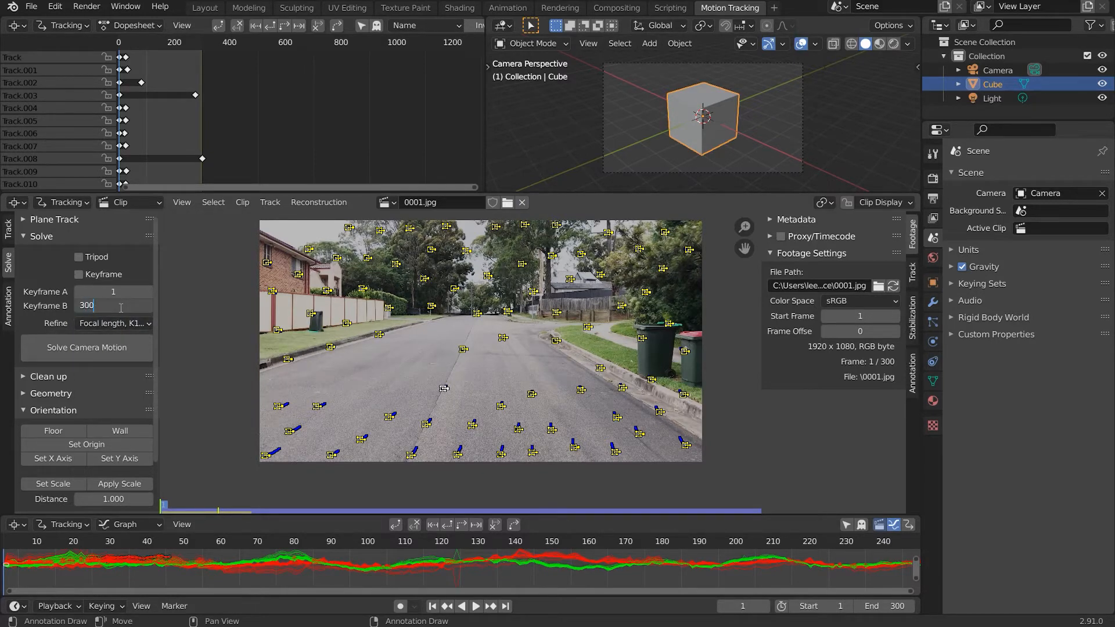
type("300")
key("Return")
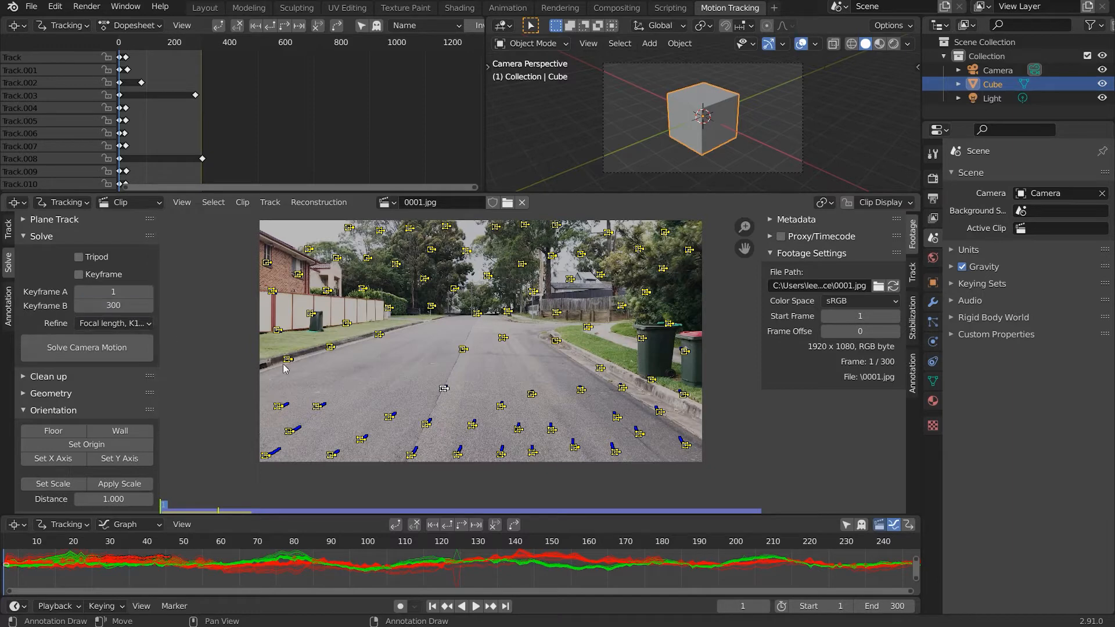
left_click(84, 354)
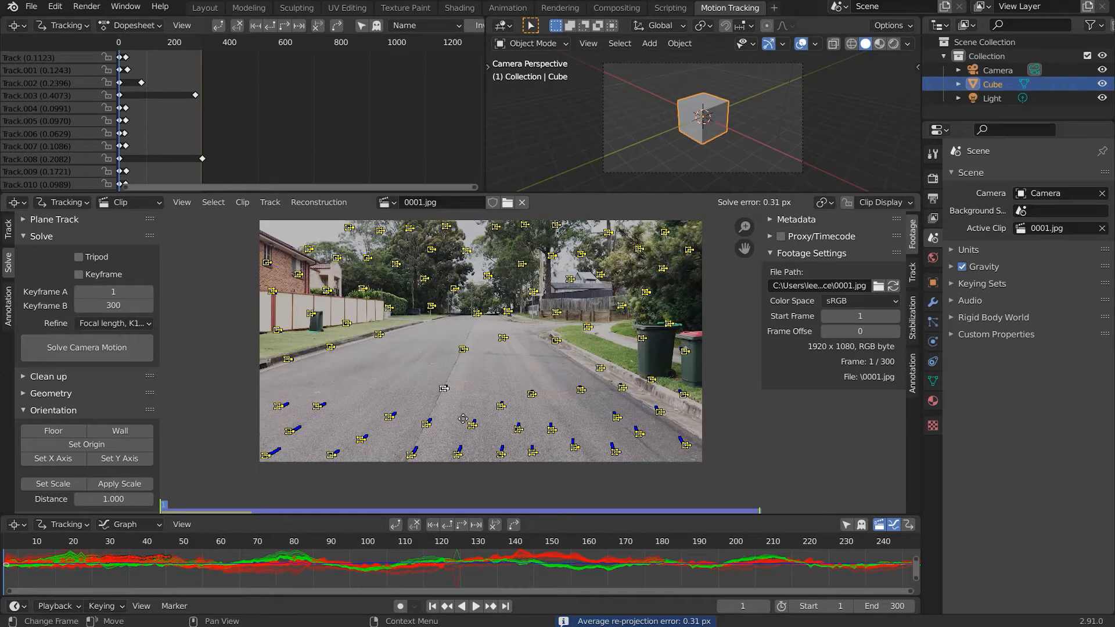
Step: Run Clean Tracks with its default settings, and scrub the clip to frame 60 to check how long the road markers last
scroll(463, 418, "up", 3)
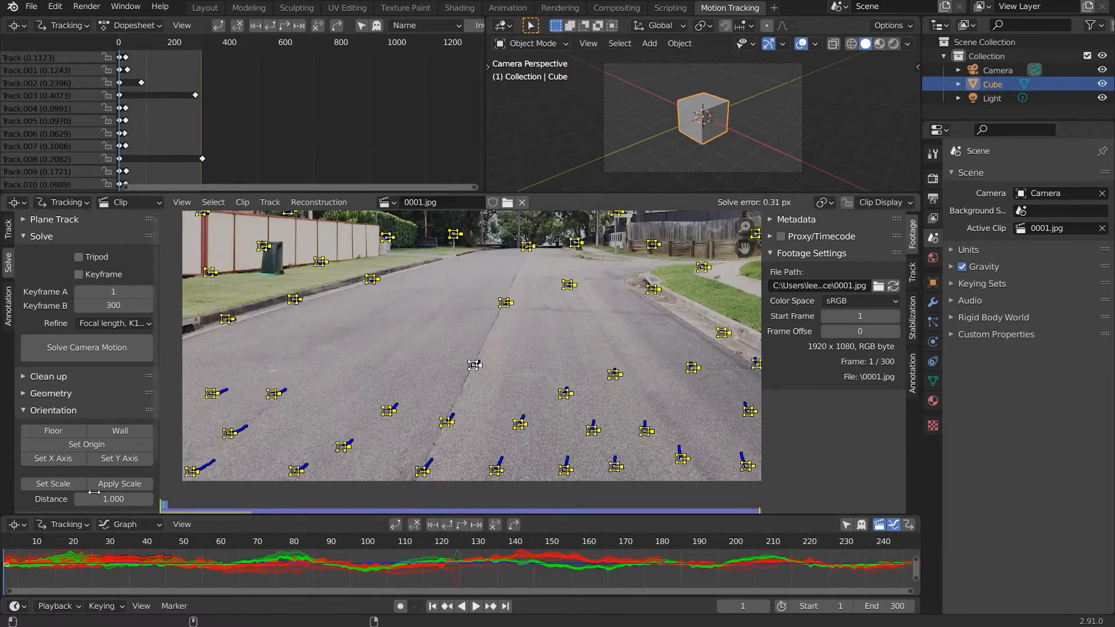
scroll(61, 450, "down", 2)
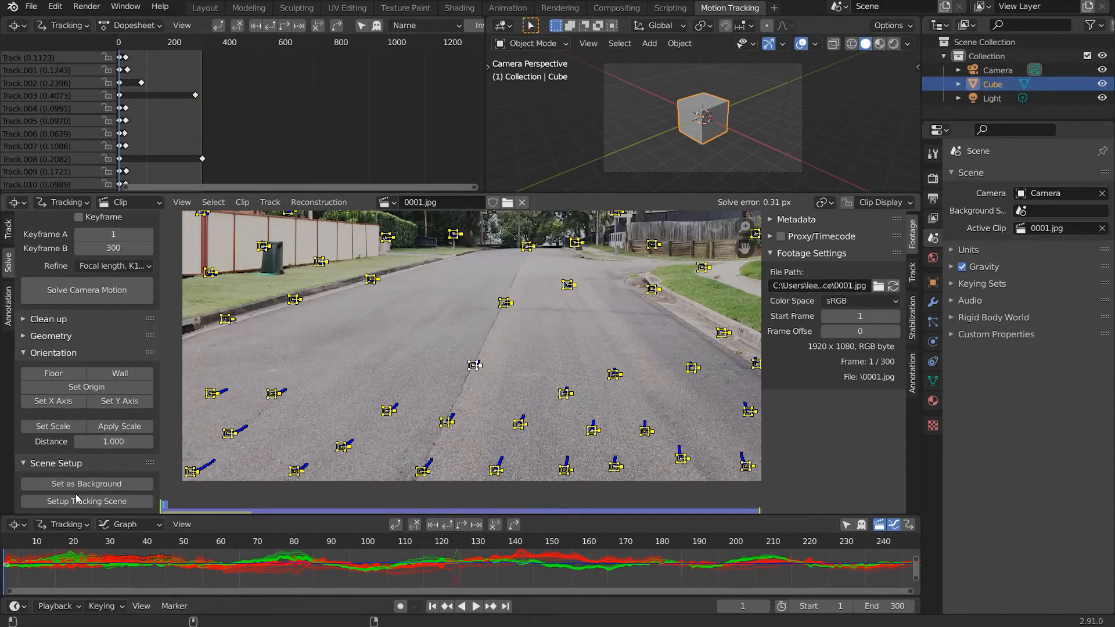
left_click(31, 320)
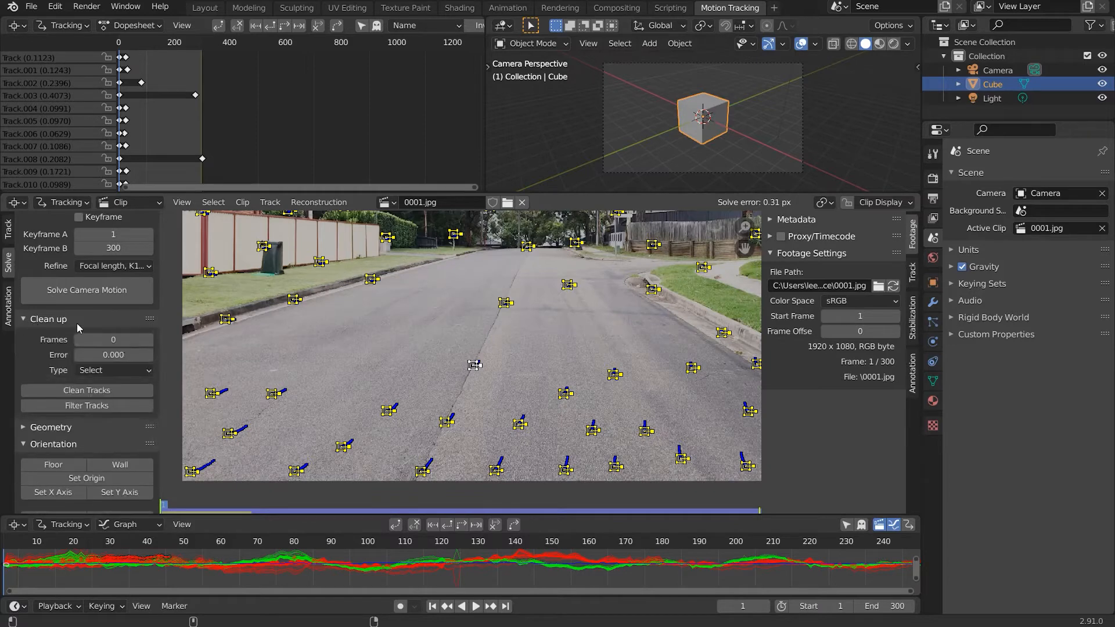
left_click(86, 390)
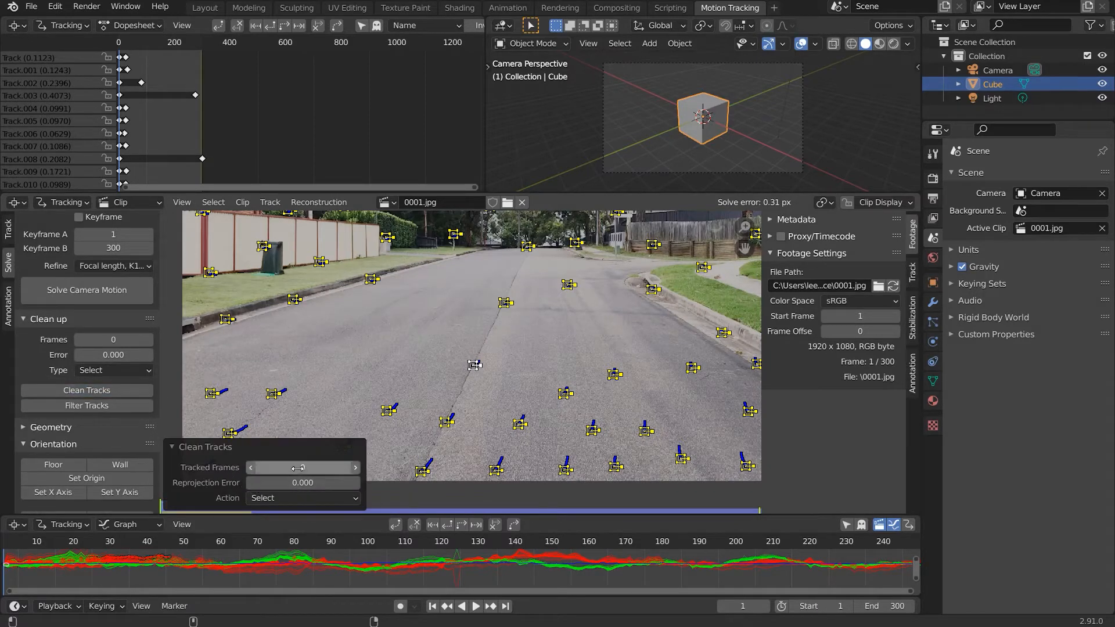
left_click_drag(366, 546, 630, 541)
left_click_drag(553, 539, 220, 548)
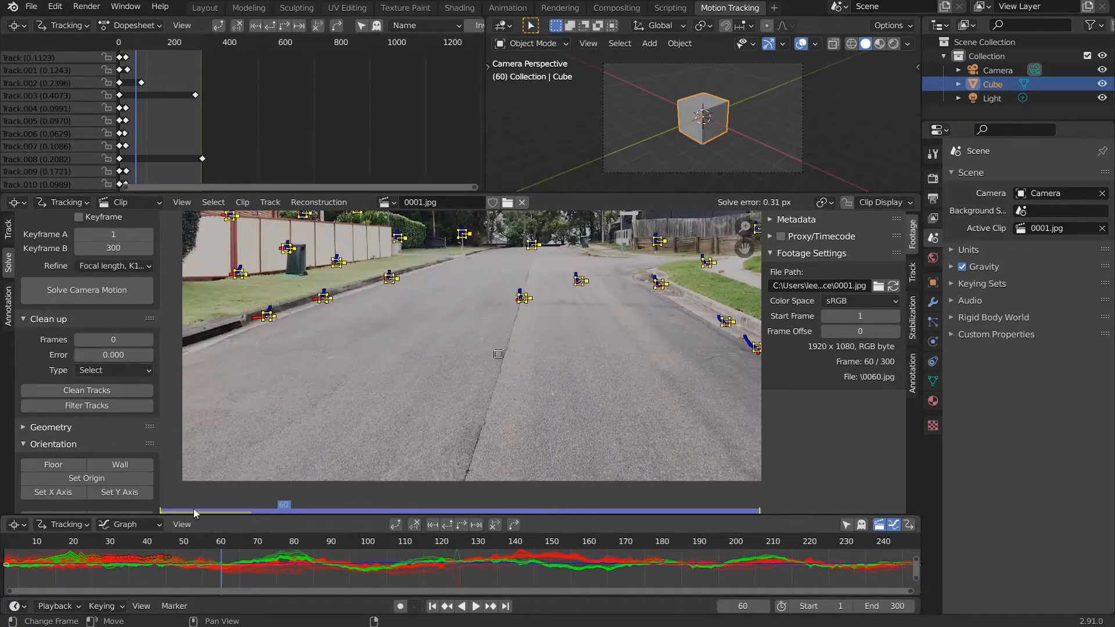
Step: Clean the tracks with the Delete Track action and Tracked Frames set to 65 to remove short-lived markers
left_click(86, 390)
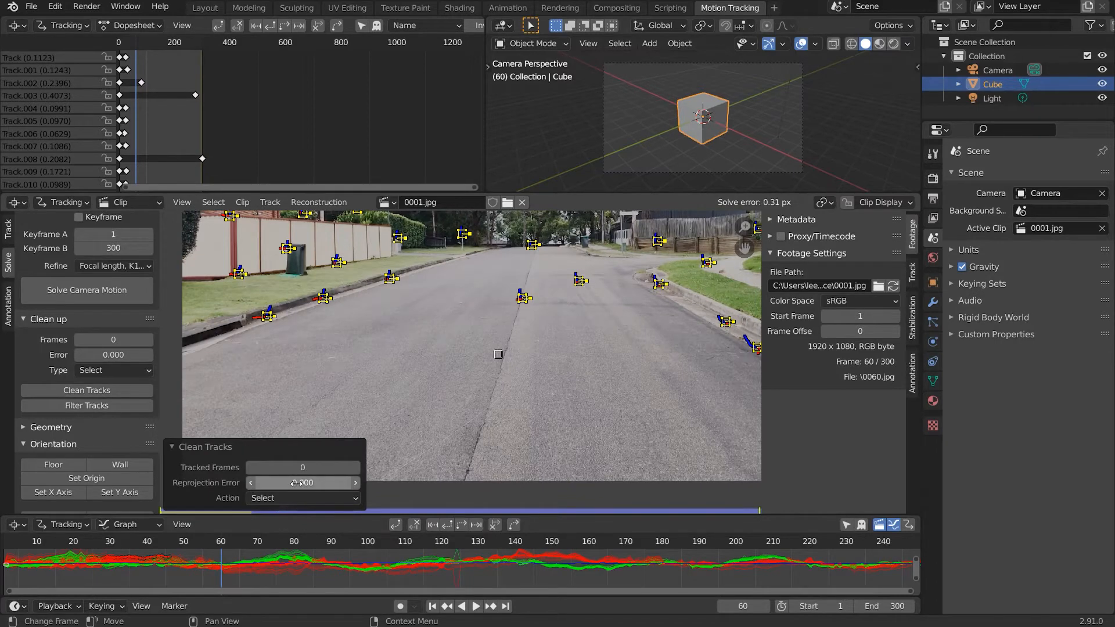
left_click(278, 497)
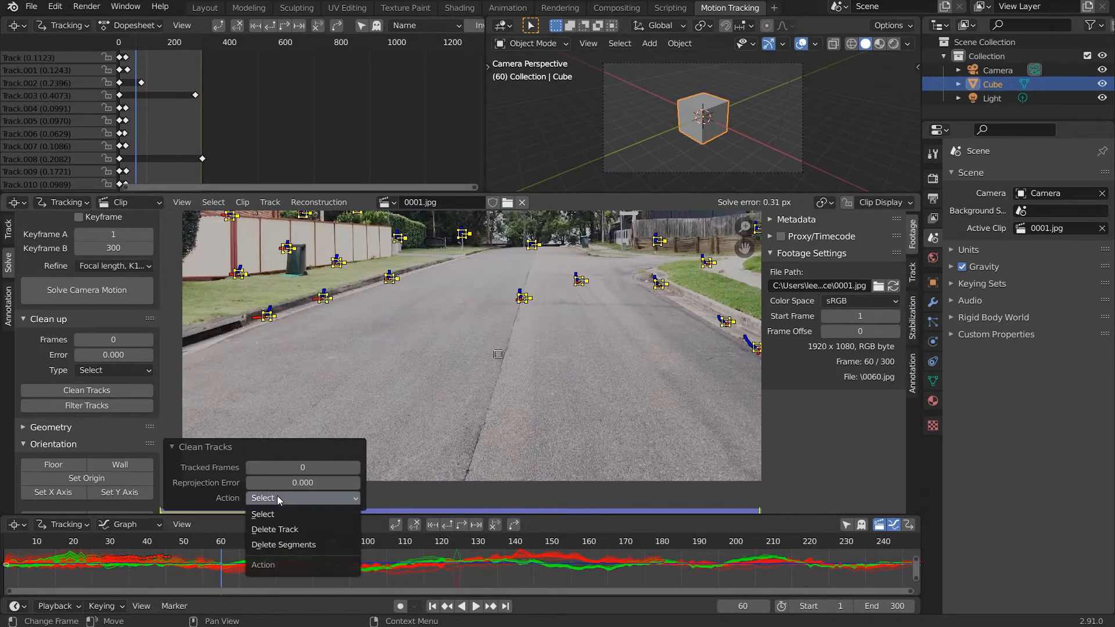
left_click(273, 529)
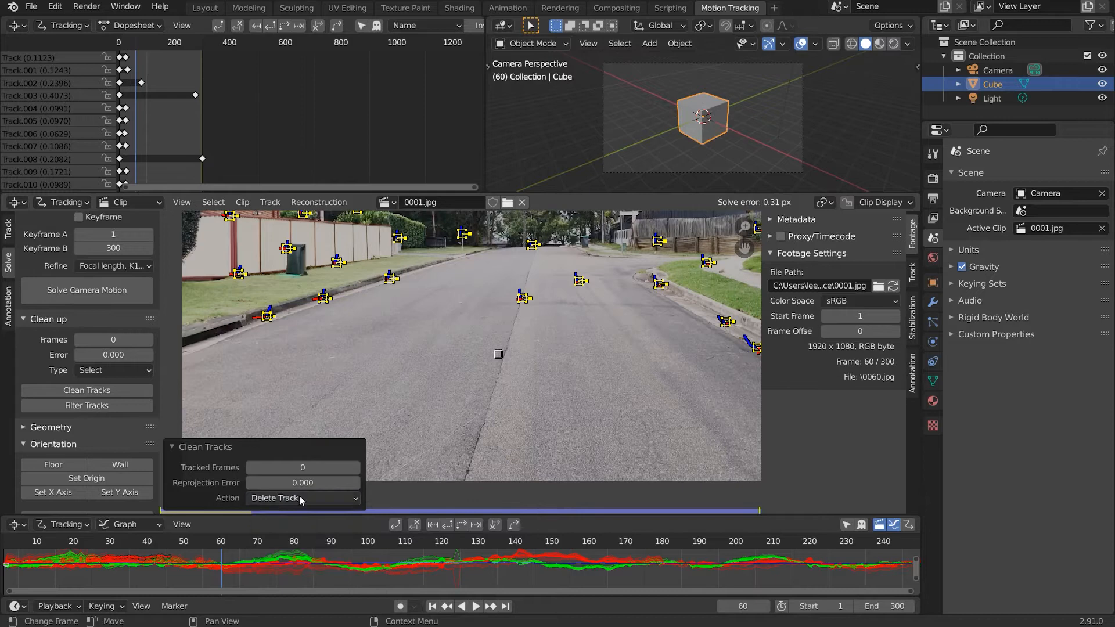
left_click(311, 464)
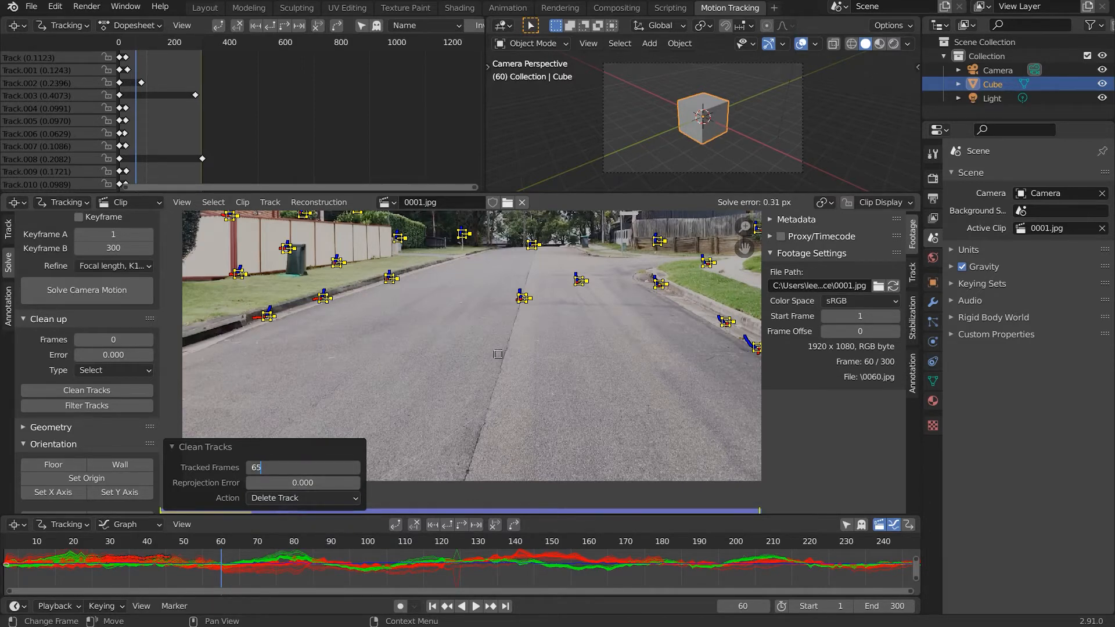
key("Return")
Step: Play and scrub through the clip to check the remaining markers, stopping at frame 40
left_click(210, 549)
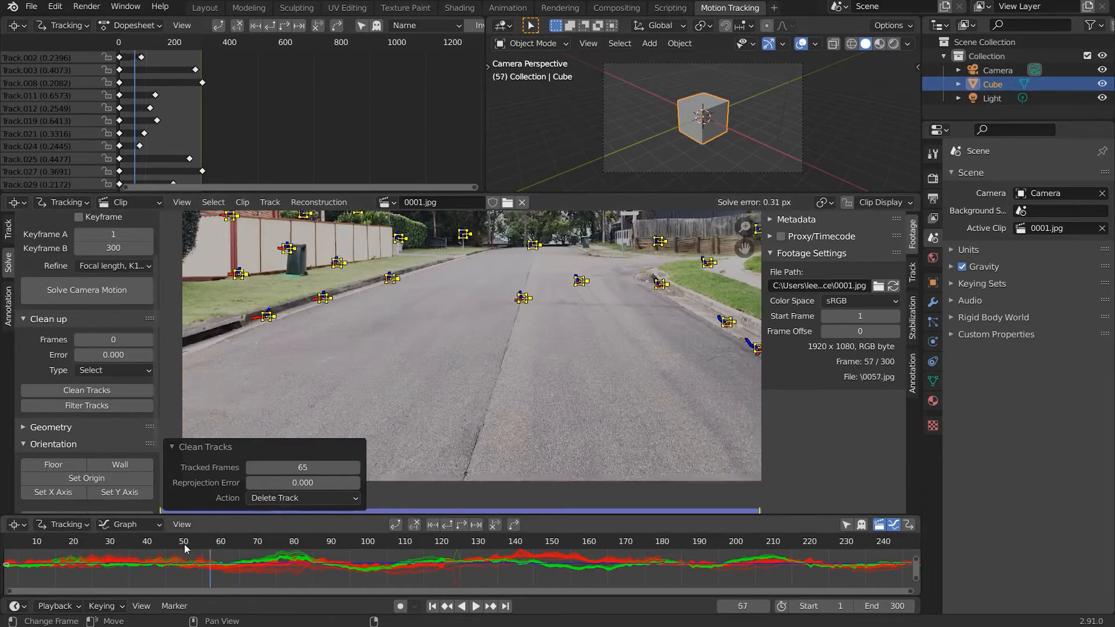
key("space")
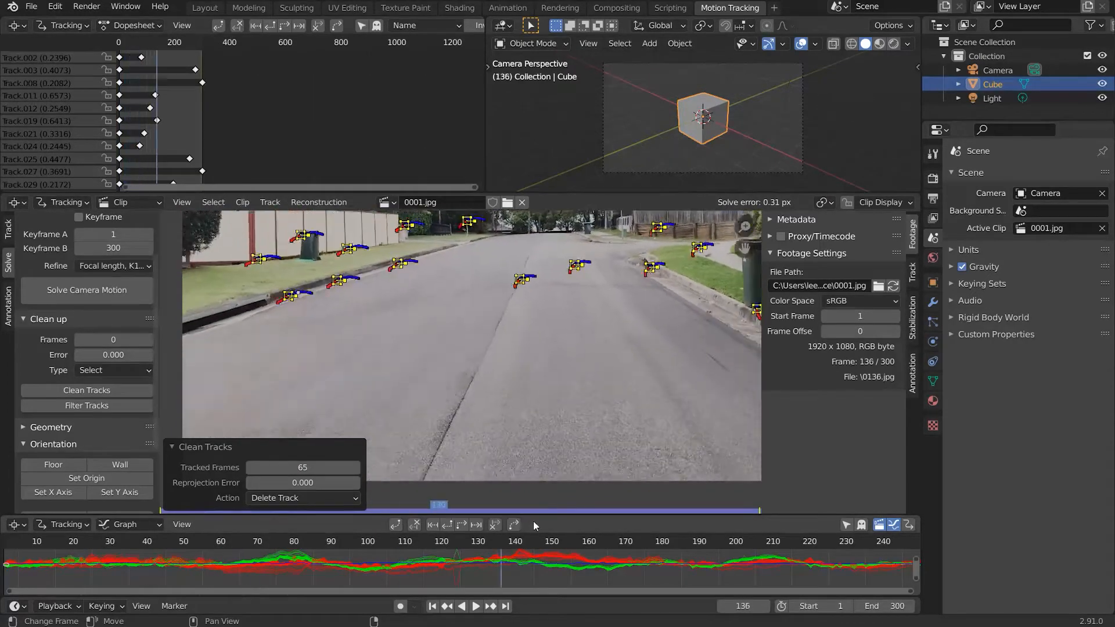
left_click(265, 541)
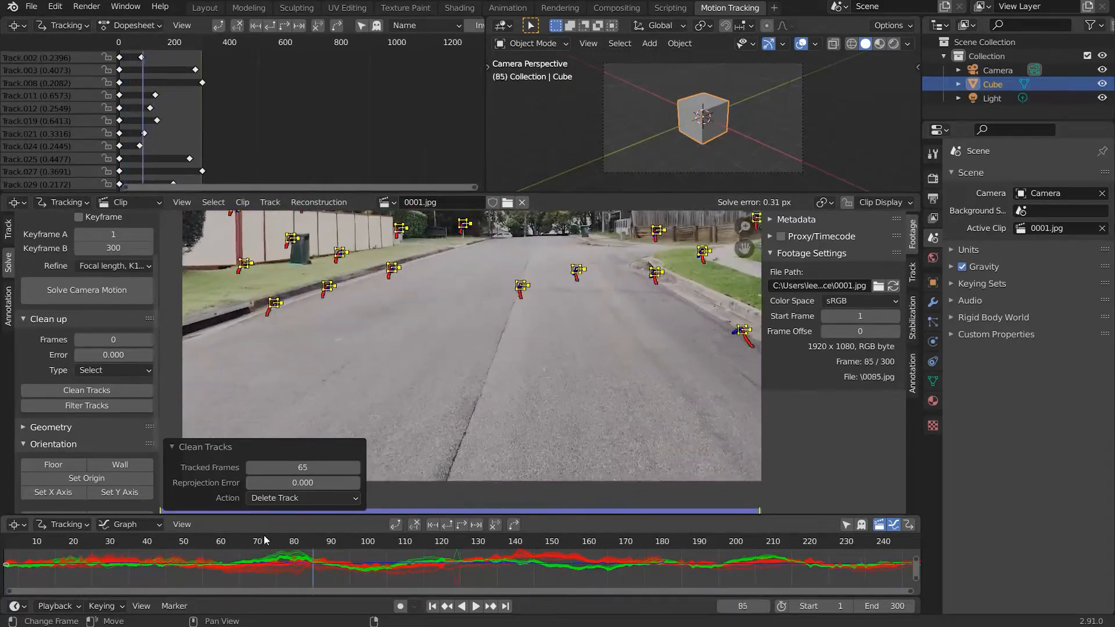
left_click_drag(264, 540, 173, 549)
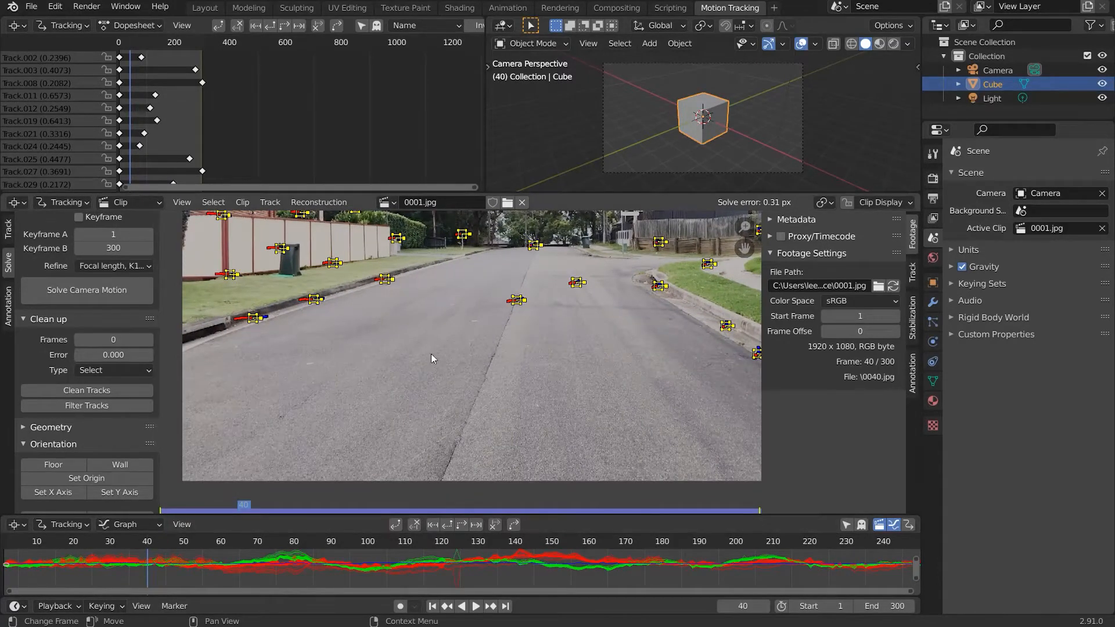
Step: Add a tracking marker at frame 40 on the small pale mark on the road surface below the far-left kerb markers
scroll(432, 365, "up", 2)
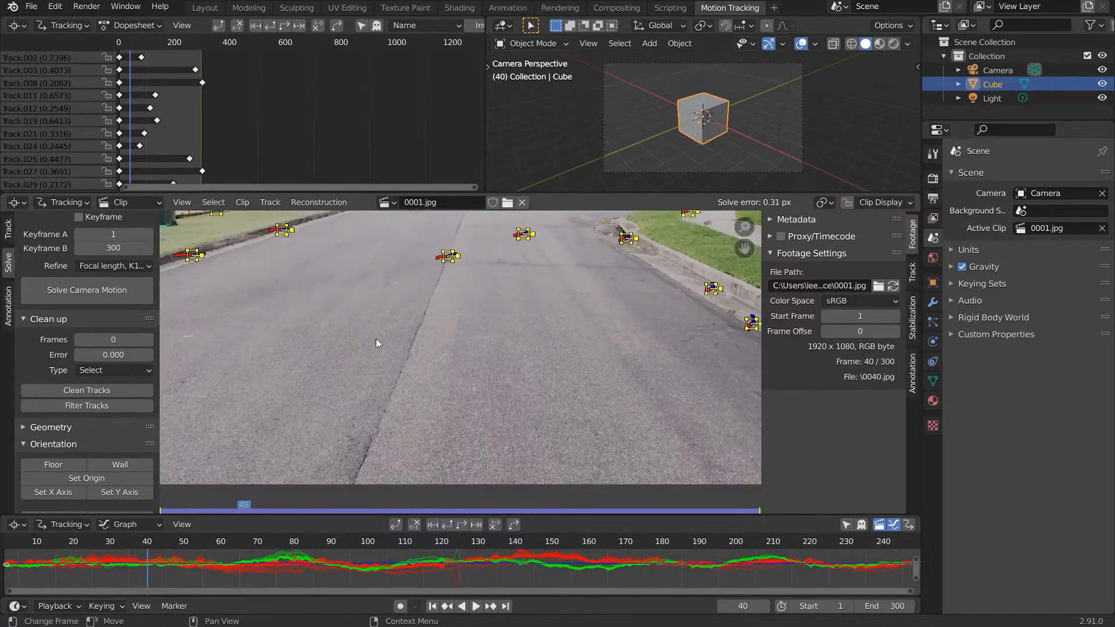
middle_click_drag(376, 339, 477, 402)
scroll(477, 402, "up", 5)
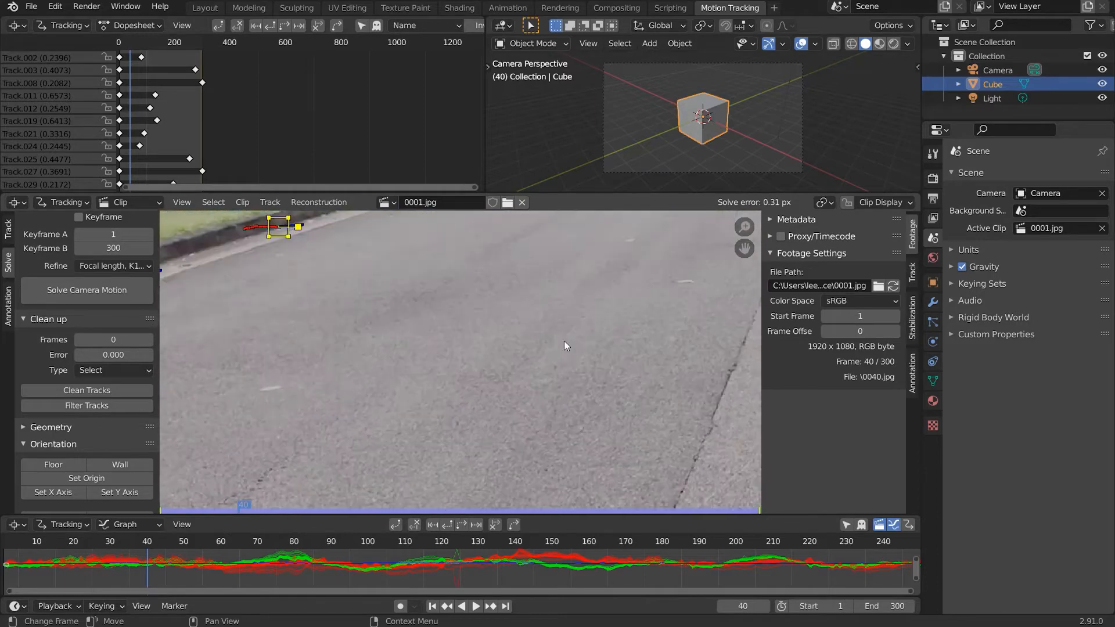
scroll(319, 387, "down", 3)
scroll(325, 392, "up", 2)
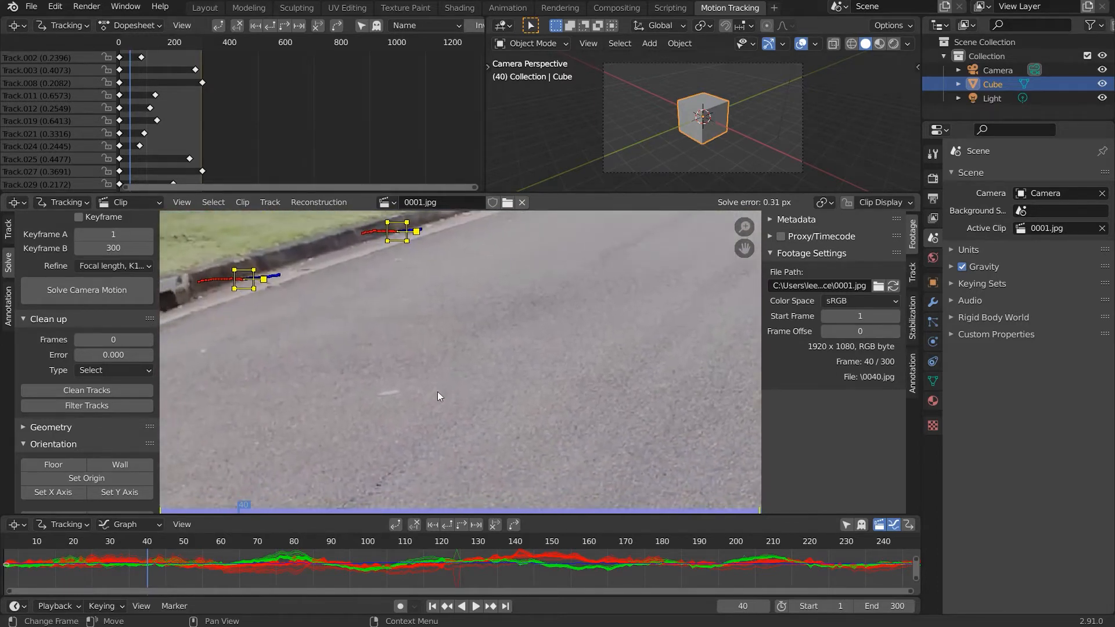
scroll(329, 403, "up", 1)
scroll(438, 372, "up", 1)
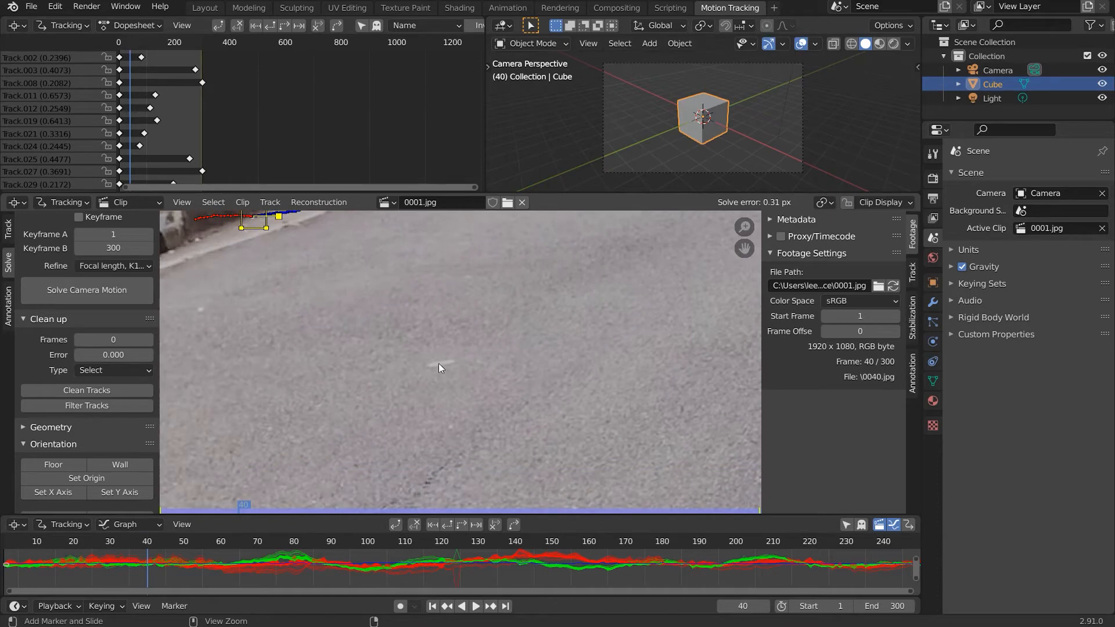
left_click(438, 364, "ctrl")
scroll(436, 380, "up", 2)
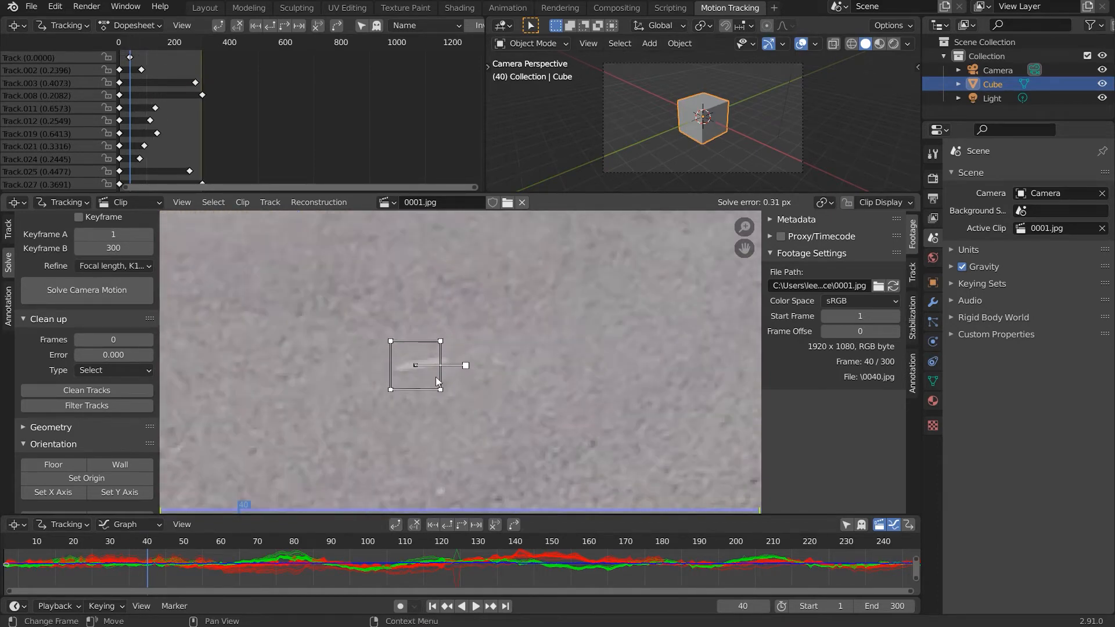
Step: Shift the new marker onto the pale mark, scale it by about 1.316, and shrink its search area slightly
key("alt")
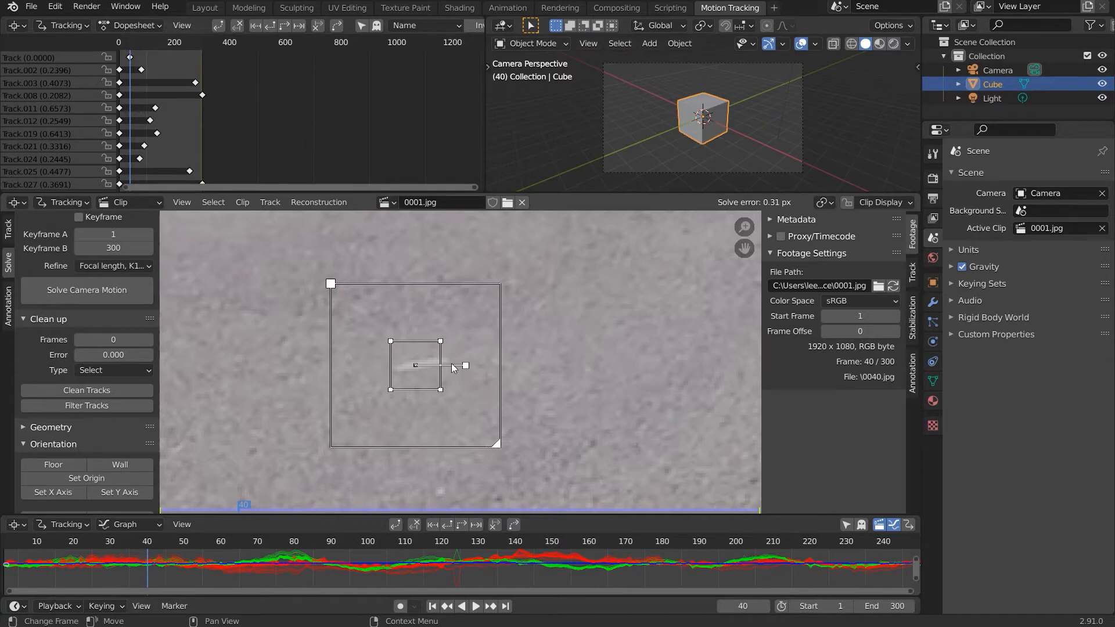
key("g")
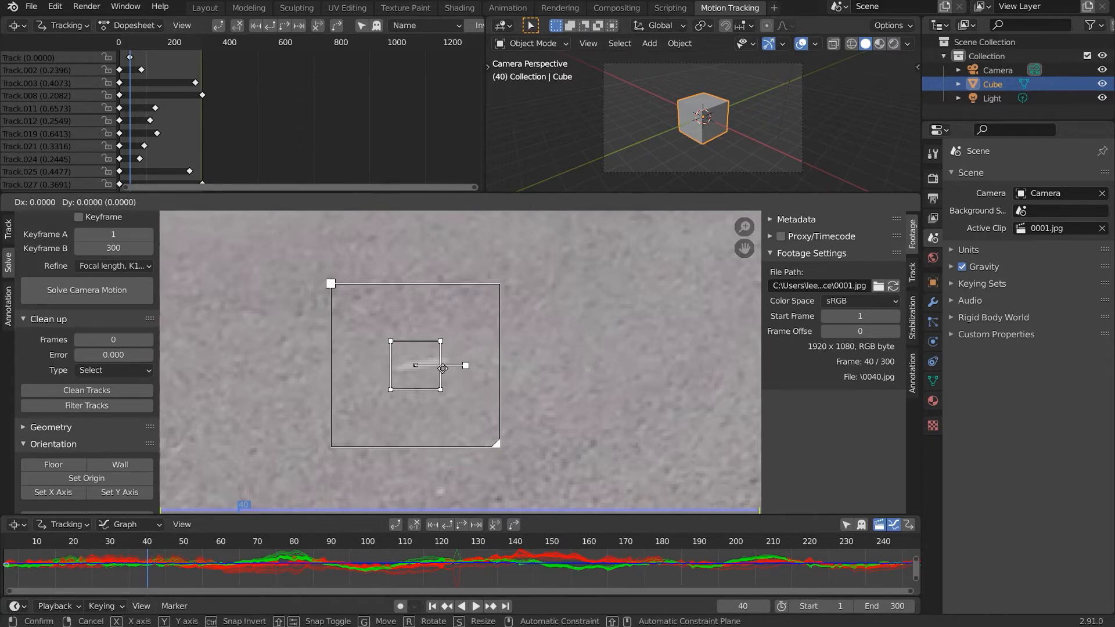
left_click(448, 364)
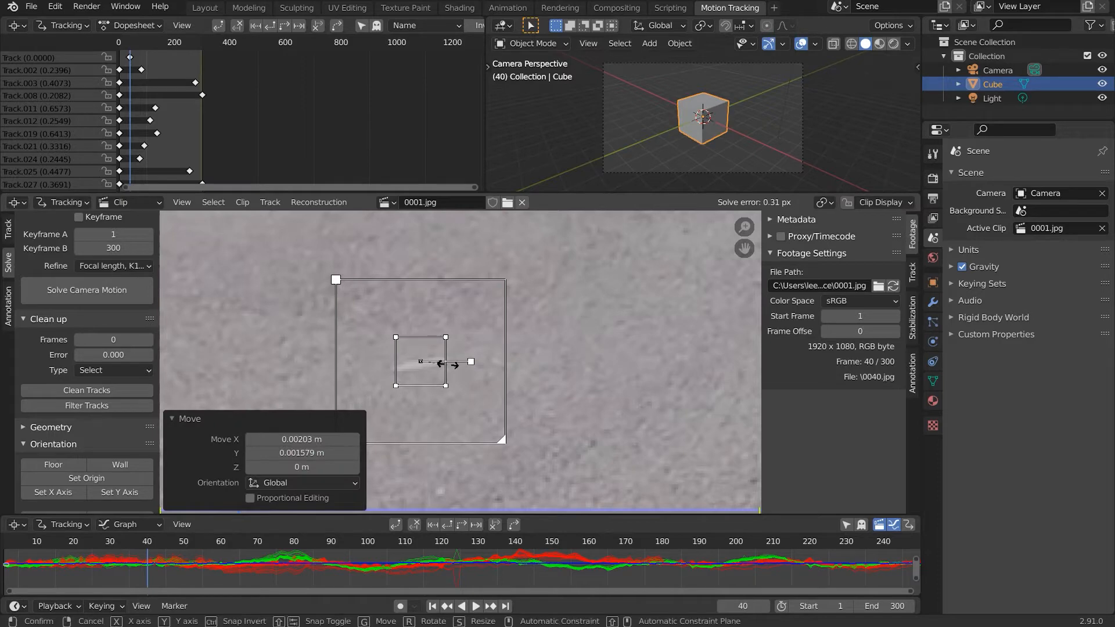
key("s")
left_click(456, 374)
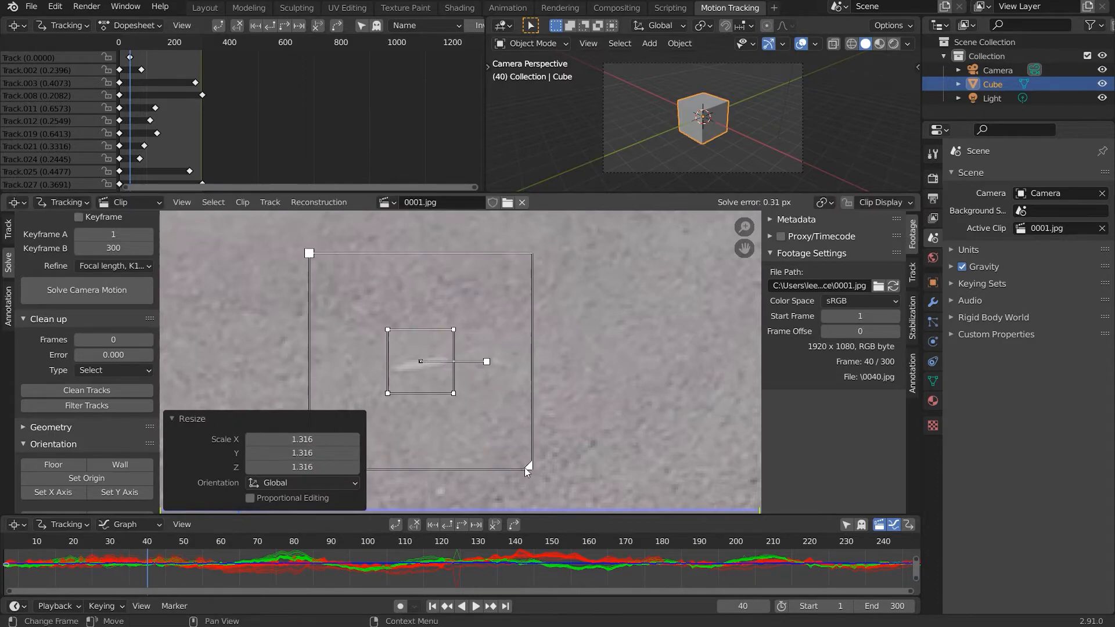
left_click_drag(528, 464, 511, 448)
scroll(436, 426, "down", 4)
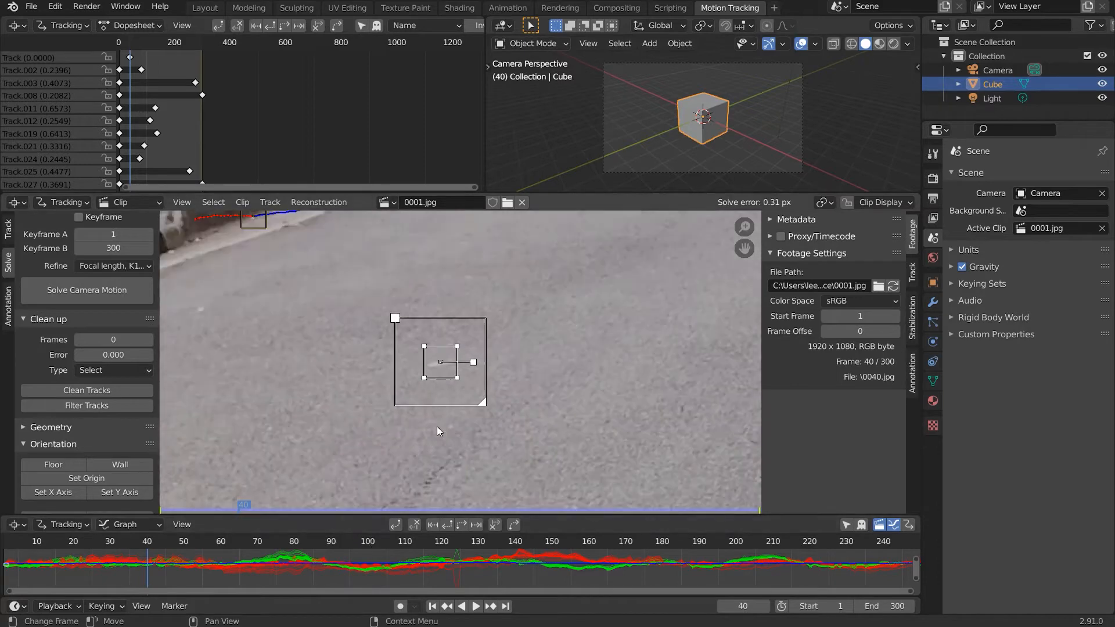
Step: Add a second marker on the pale road mark near the centre crack, at about X 0.415, Y 0.416, and scale it by about 1.368
middle_click_drag(479, 382, 288, 317)
scroll(458, 372, "down", 2)
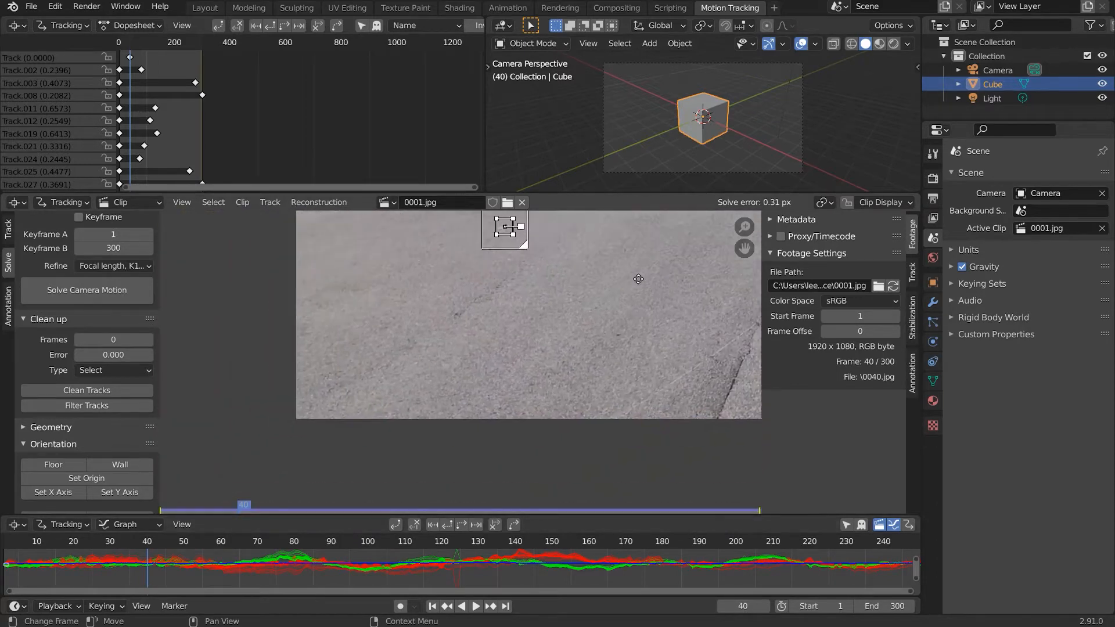
middle_click_drag(459, 371, 396, 434)
scroll(445, 368, "up", 3)
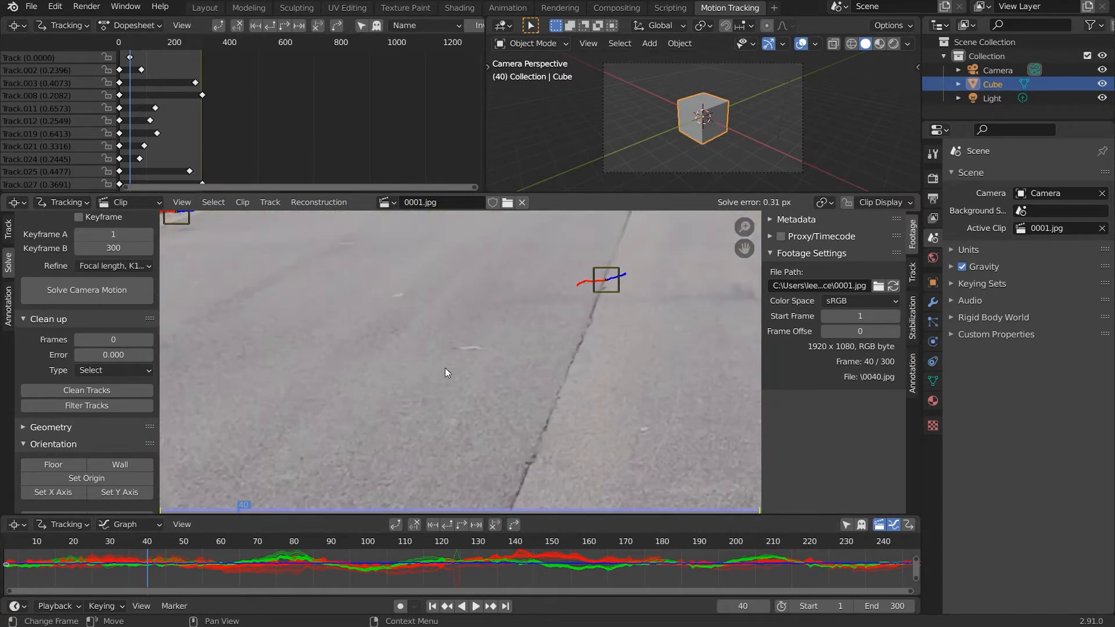
left_click(466, 349, "ctrl")
scroll(466, 348, "up", 4)
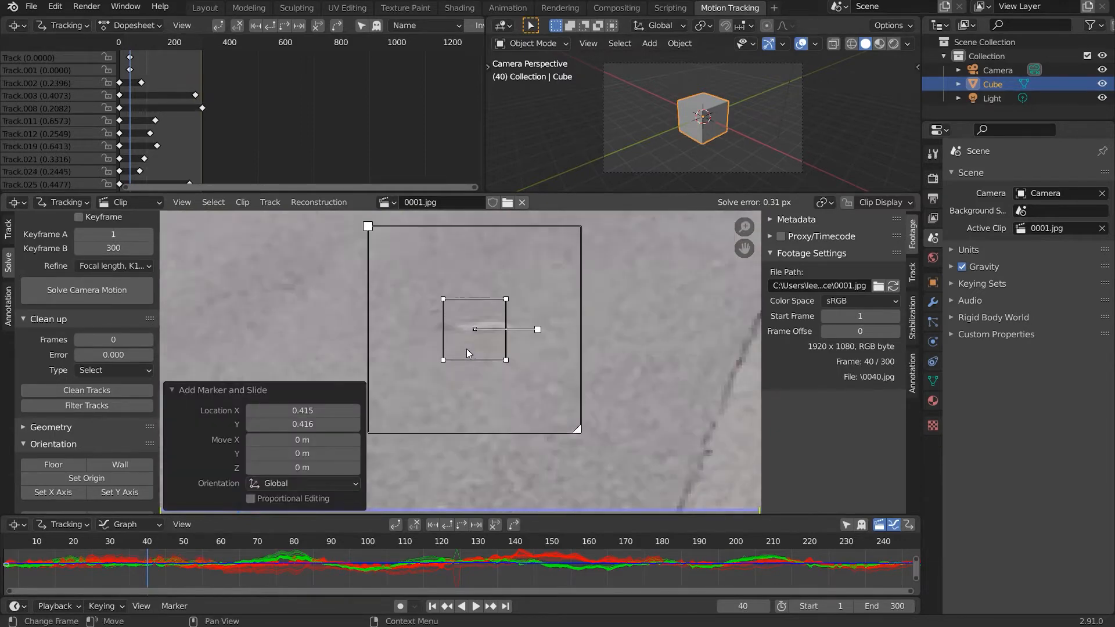
key("s")
left_click(506, 354)
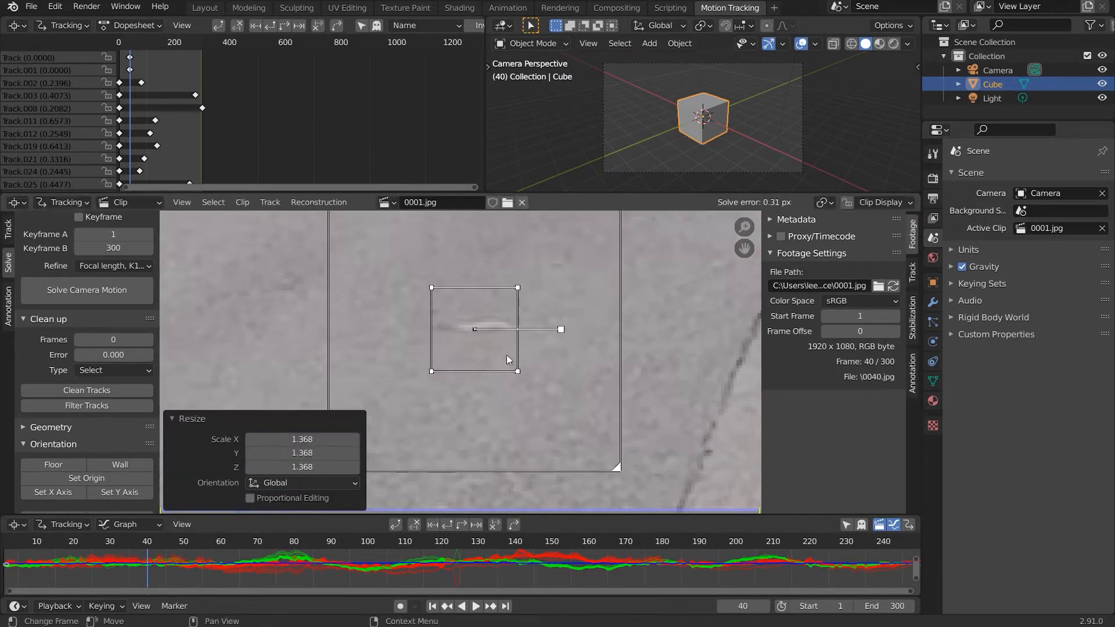
Step: Select both new road markers and track them backward from frame 40 to the start of the clip
scroll(508, 356, "down", 4)
middle_click_drag(323, 343, 471, 301)
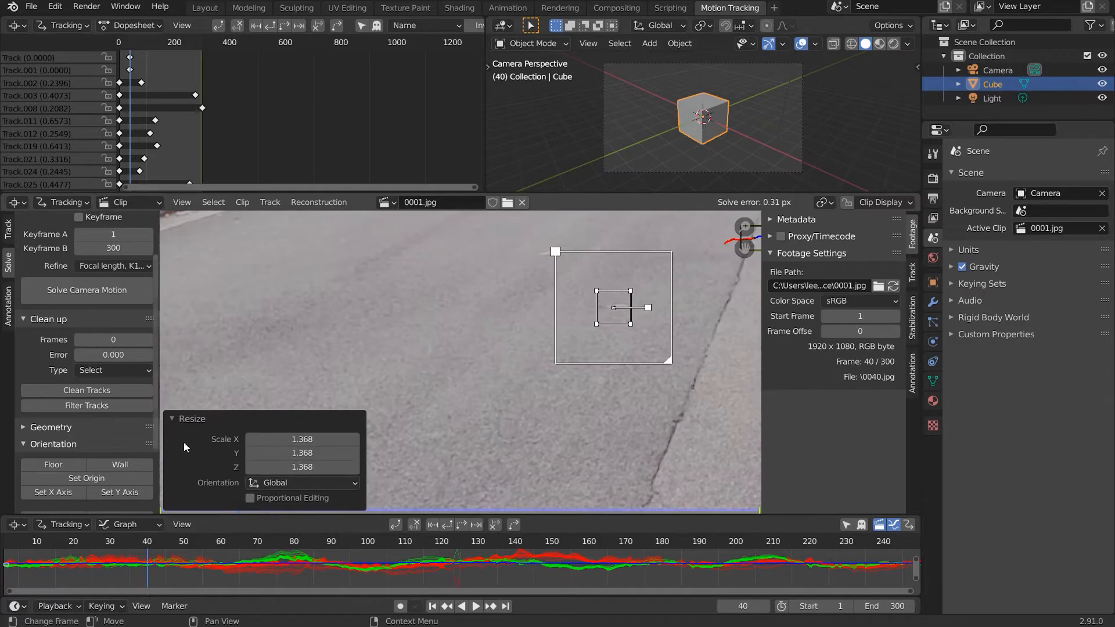
left_click(173, 419)
scroll(417, 374, "down", 3)
middle_click_drag(417, 374, 496, 354)
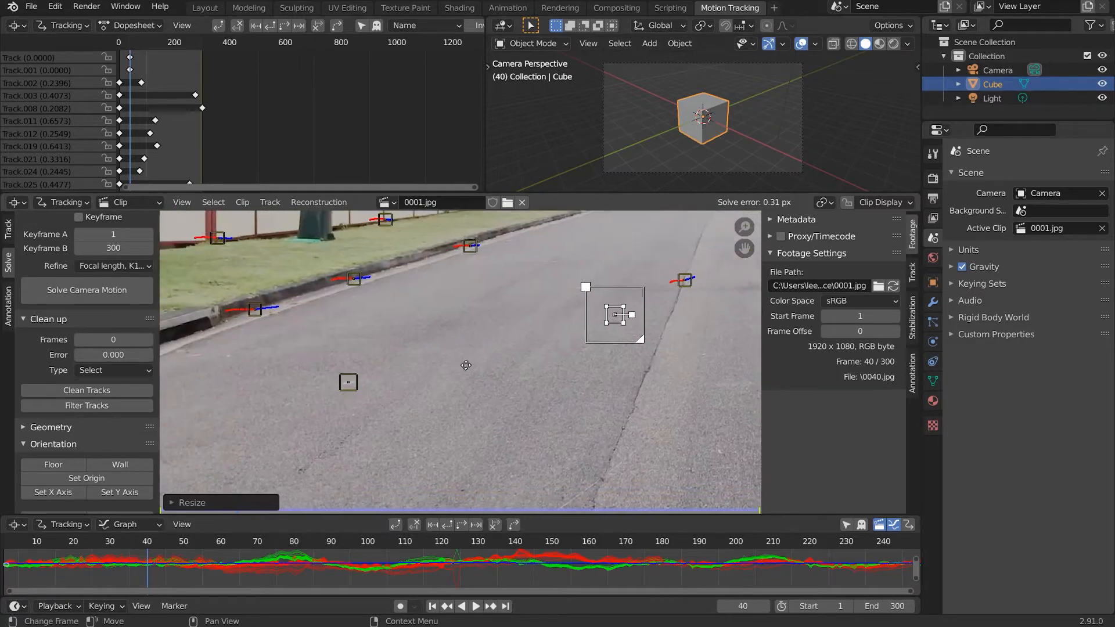
left_click(348, 384, "shift")
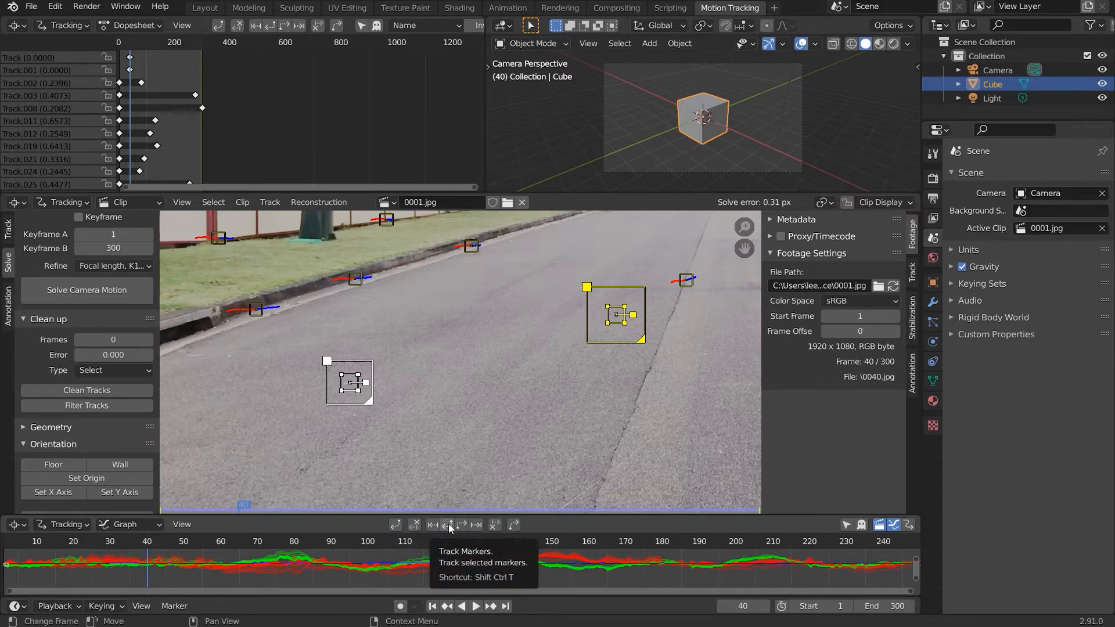
key("shift+ctrl+t")
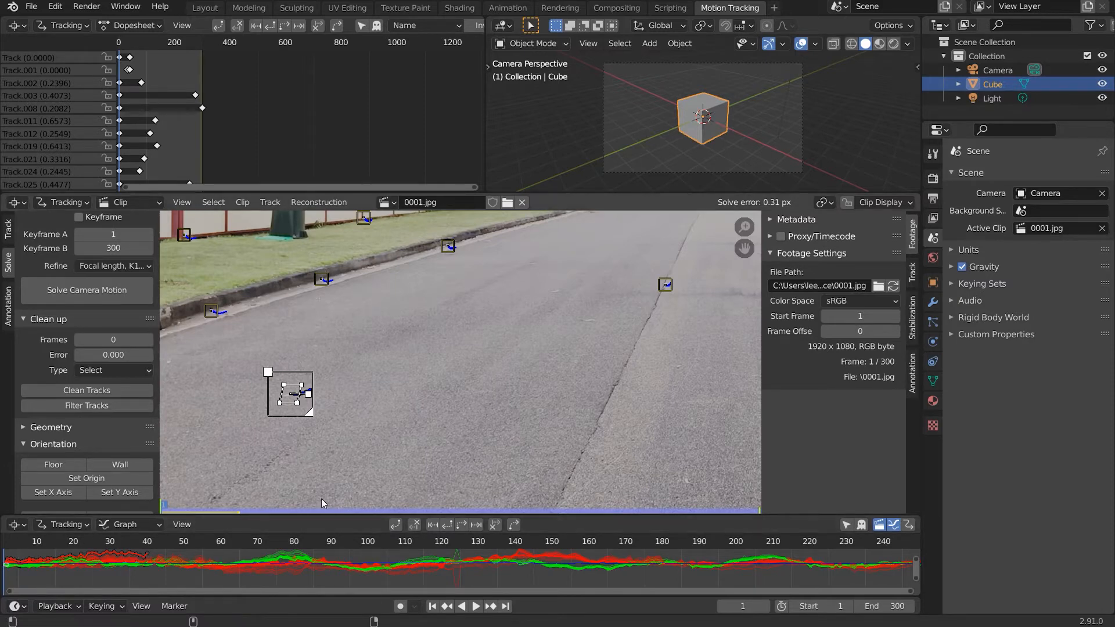
Step: Track both new road markers forward from frame 40 towards the end of the clip and scrub back to check their paths
left_click_drag(165, 510, 240, 508)
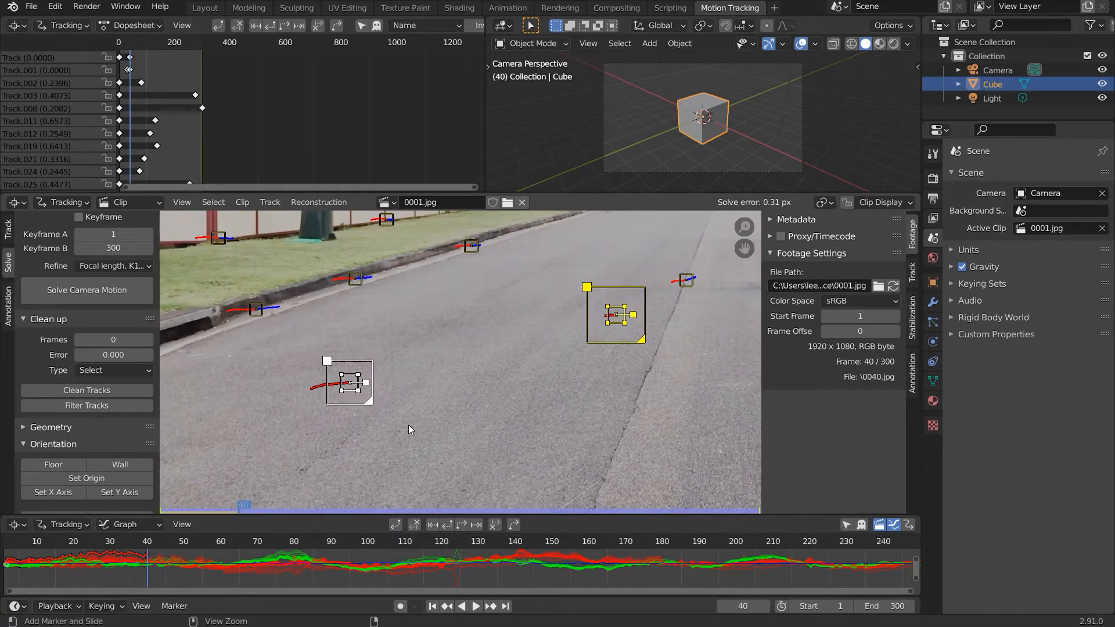
key("ctrl+t")
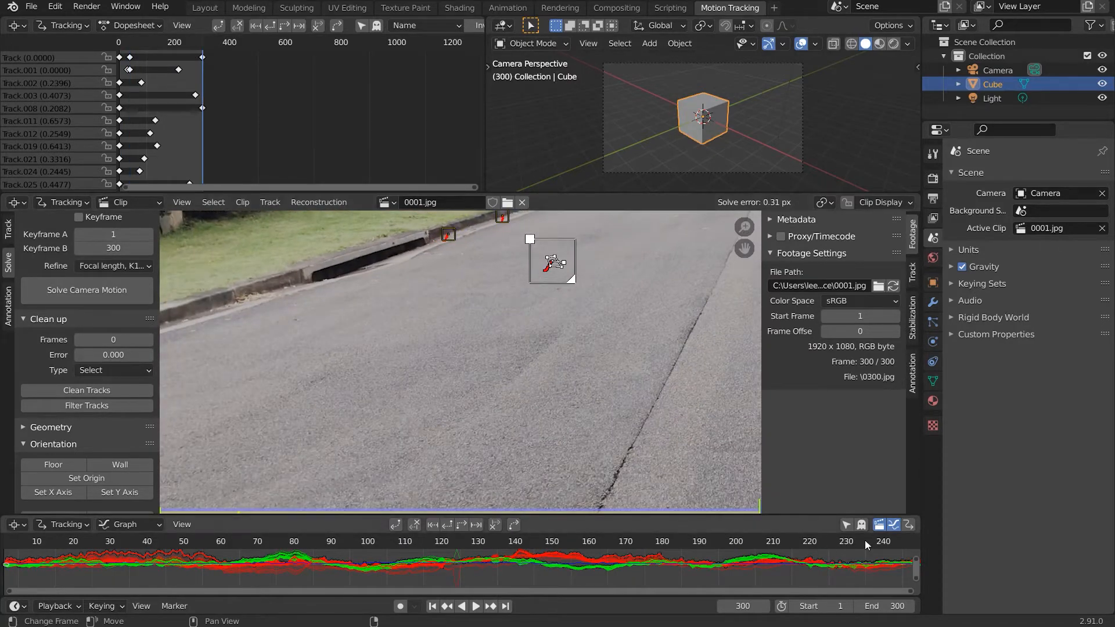
left_click_drag(869, 546, 754, 547)
left_click_drag(592, 560, 401, 560)
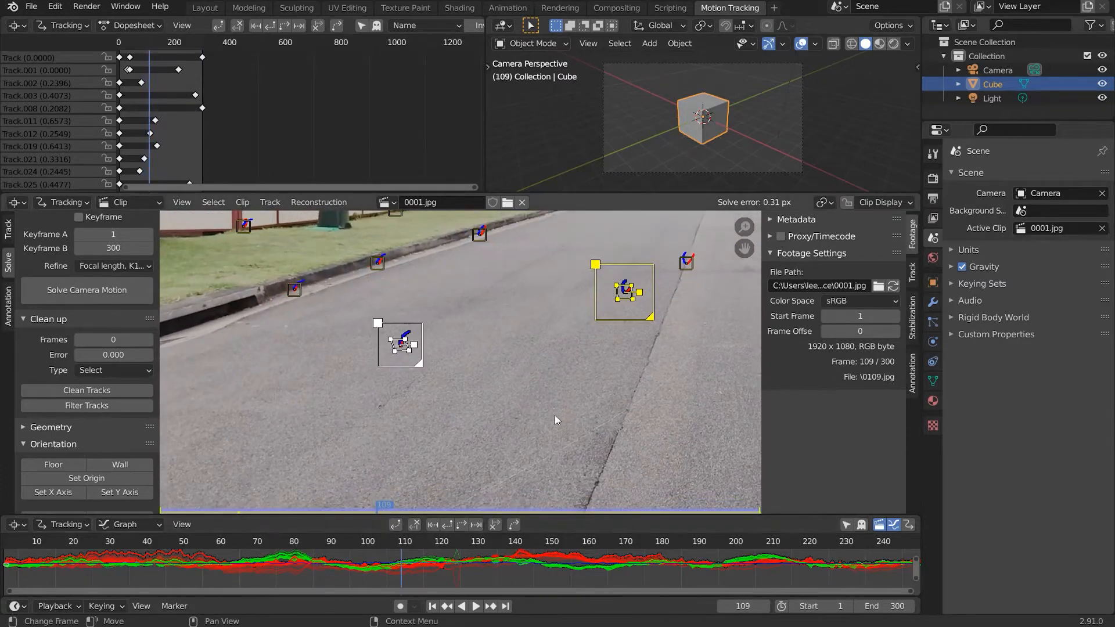
Step: Reposition the lost marker near the centre crack onto its pale mark at frame 216 and track it forward to the end of the clip
middle_click_drag(627, 313, 497, 363)
scroll(498, 364, "up", 3)
middle_click_drag(543, 336, 456, 363)
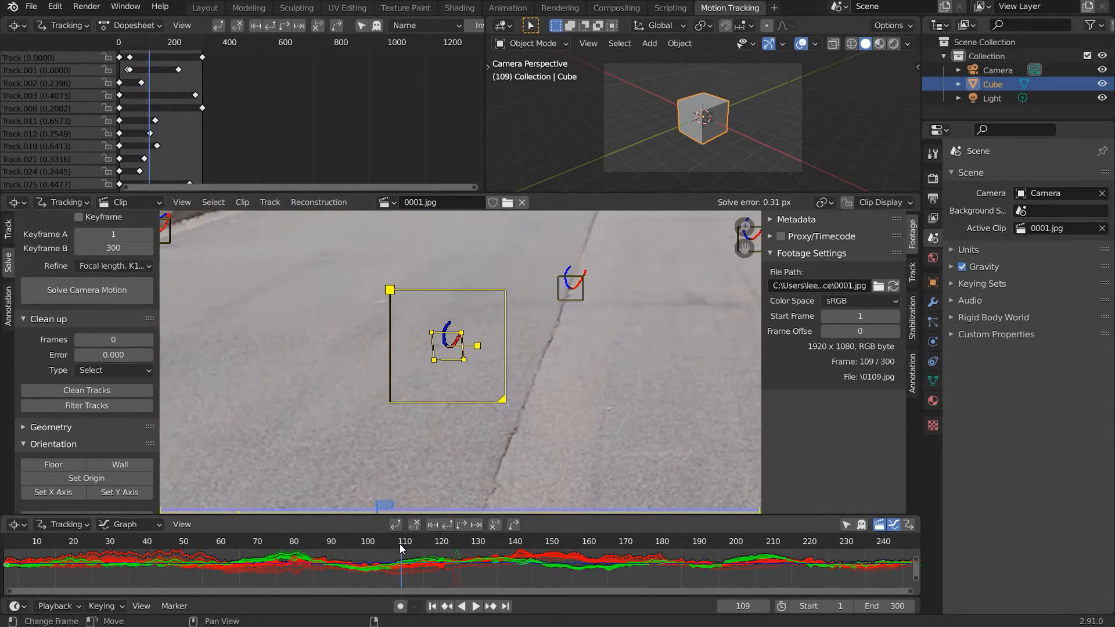
left_click_drag(400, 546, 795, 575)
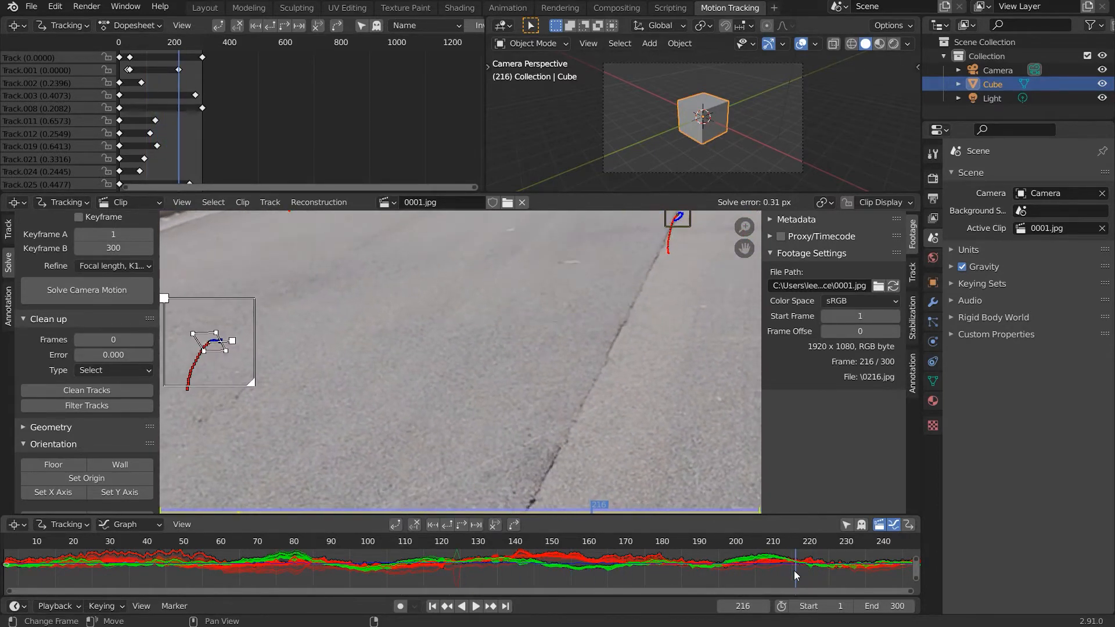
middle_click_drag(531, 269, 500, 349)
scroll(563, 364, "up", 2)
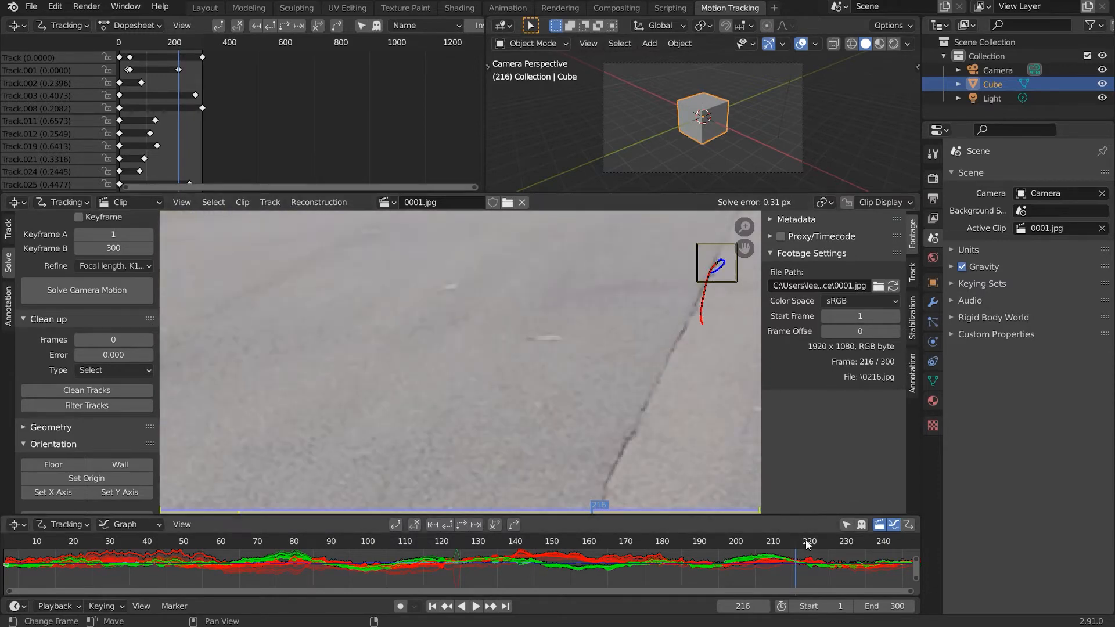
key("Left")
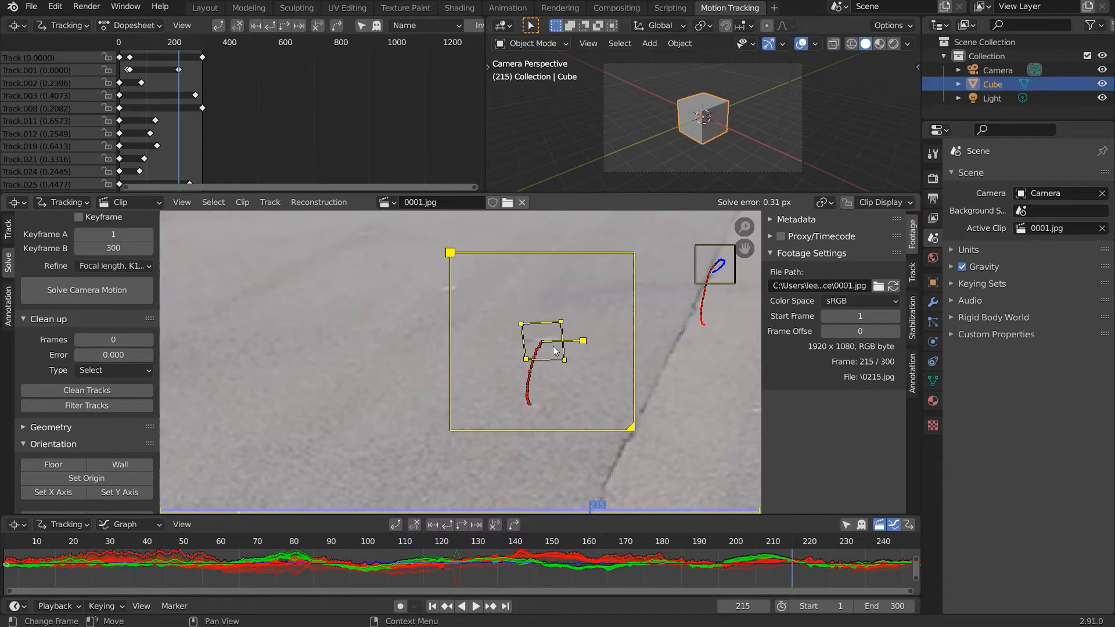
key("Right")
key("g")
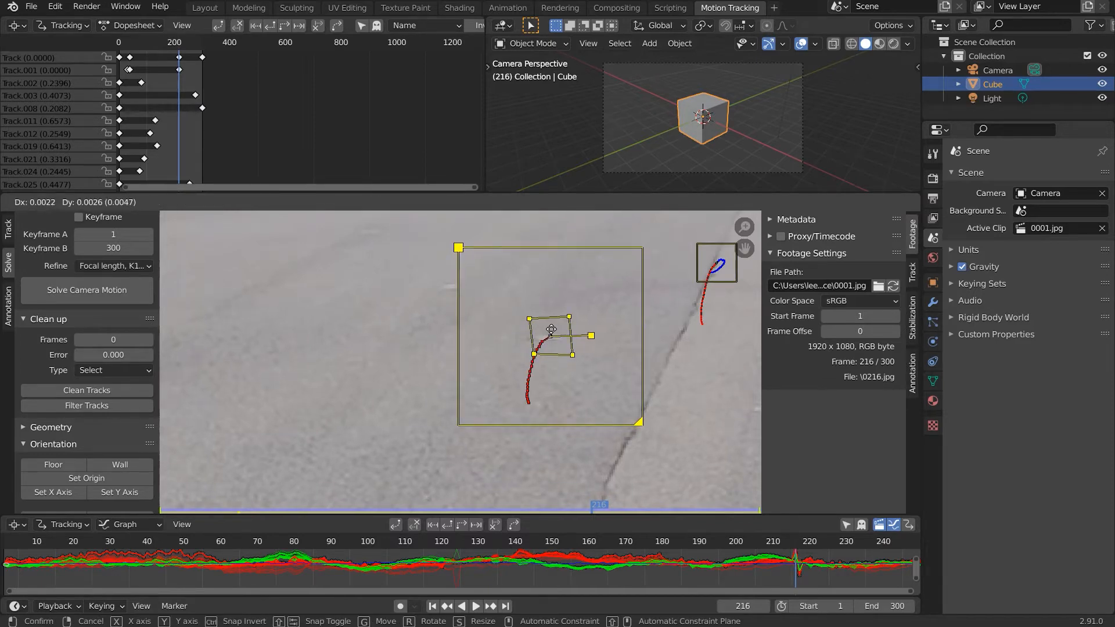
left_click(551, 329)
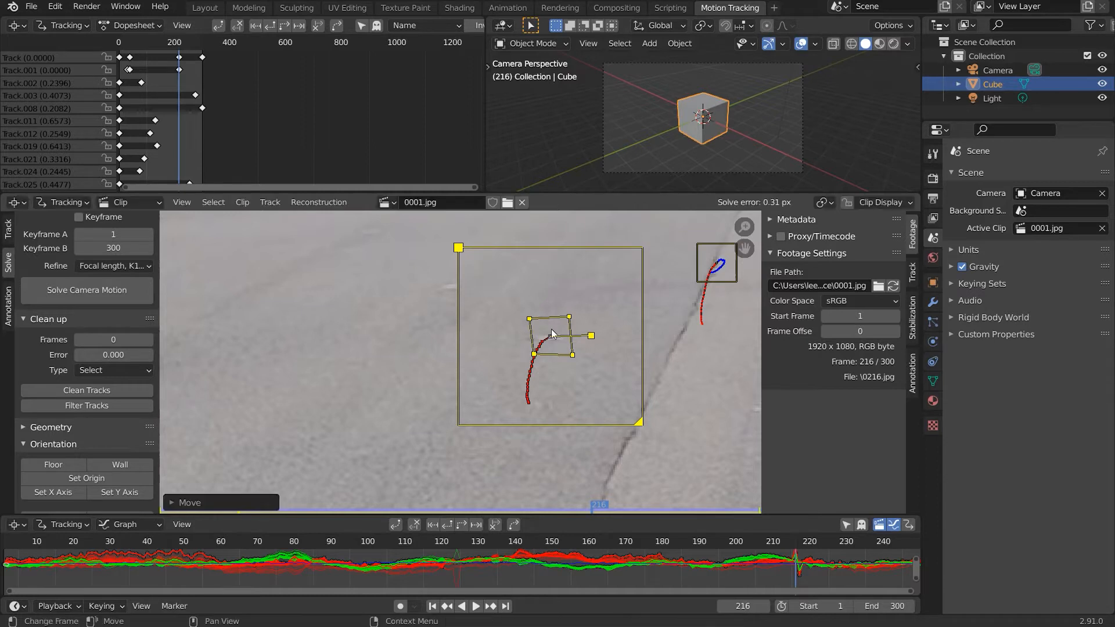
key("ctrl+t")
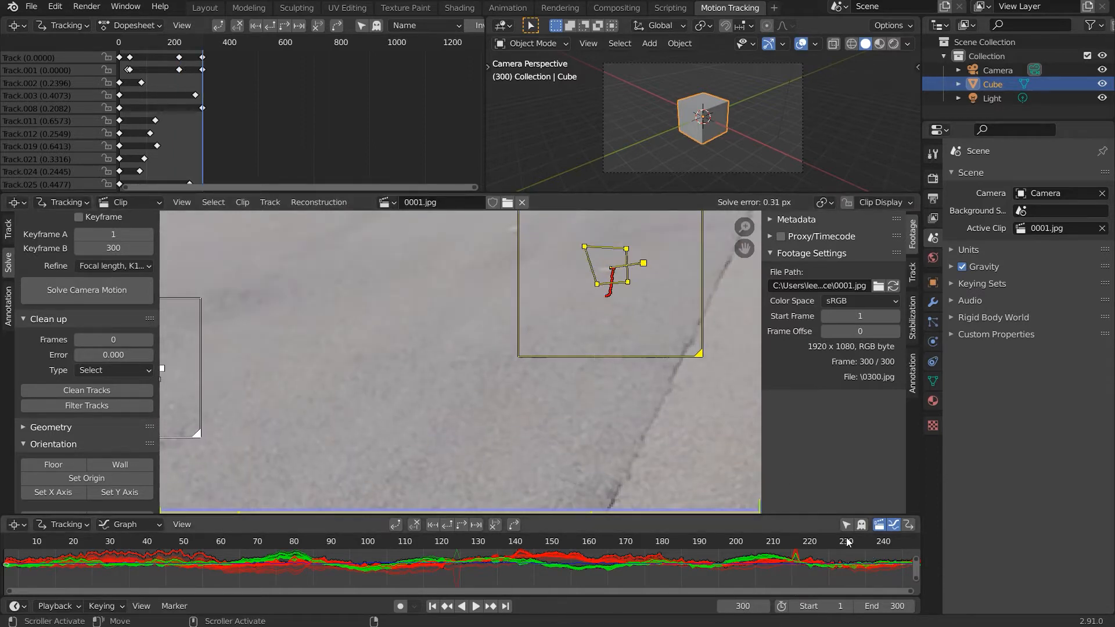
Step: Inspect the new road markers around frame 119, at the first frame and at frame 70
mouse_move(835, 534)
left_mouse_down()
mouse_move(792, 535)
mouse_move(932, 538)
mouse_move(438, 543)
left_mouse_up()
scroll(473, 406, "down", 8)
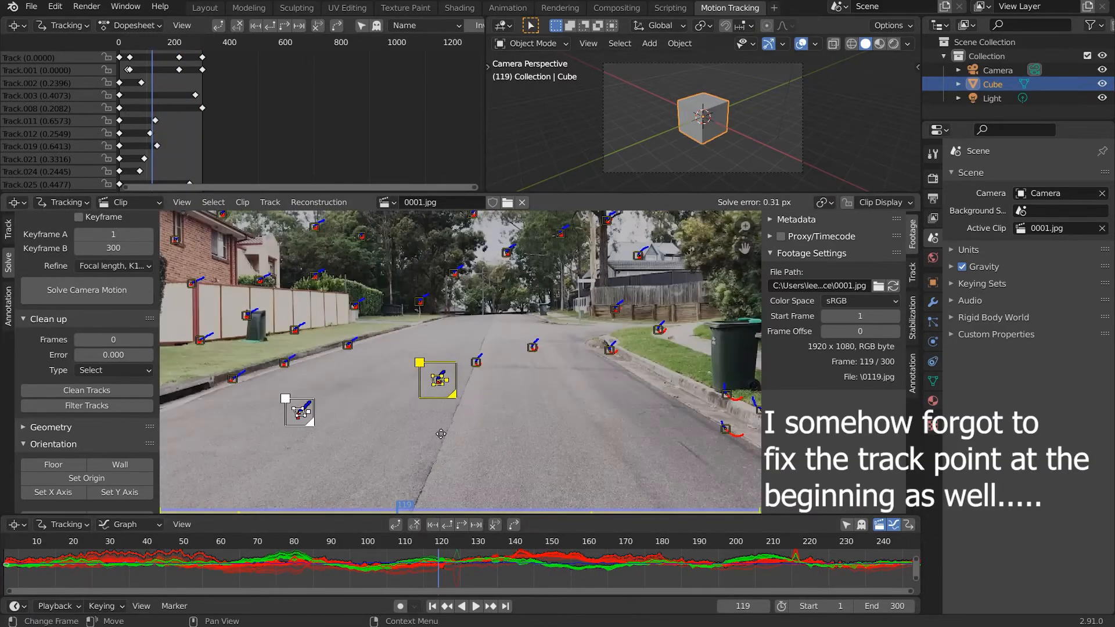
scroll(446, 371, "up", 1)
middle_click_drag(461, 374, 638, 369)
scroll(476, 405, "up", 1)
mouse_move(486, 436)
middle_mouse_down()
mouse_move(459, 411)
mouse_move(283, 489)
middle_mouse_up()
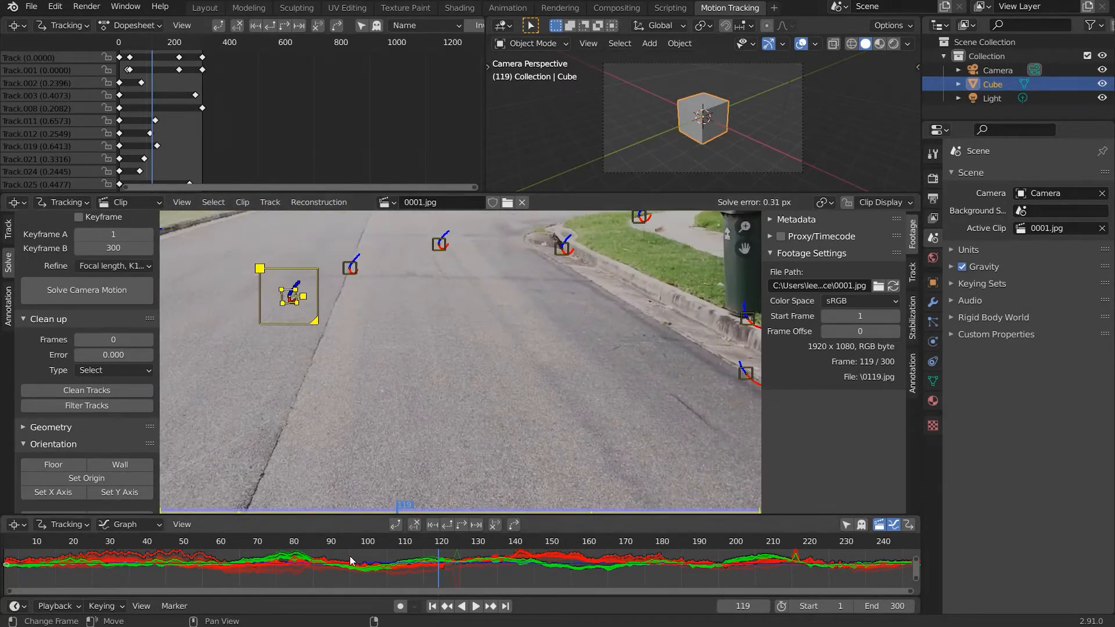
key("shift+Left")
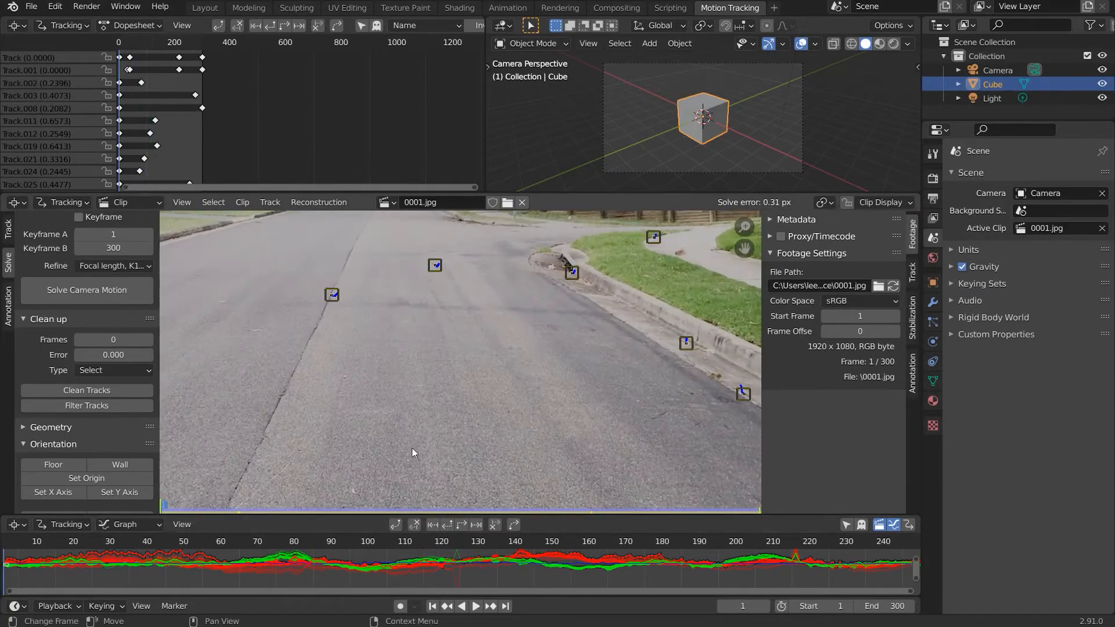
mouse_move(412, 448)
middle_mouse_down()
mouse_move(510, 336)
mouse_move(453, 365)
mouse_move(473, 406)
middle_mouse_up()
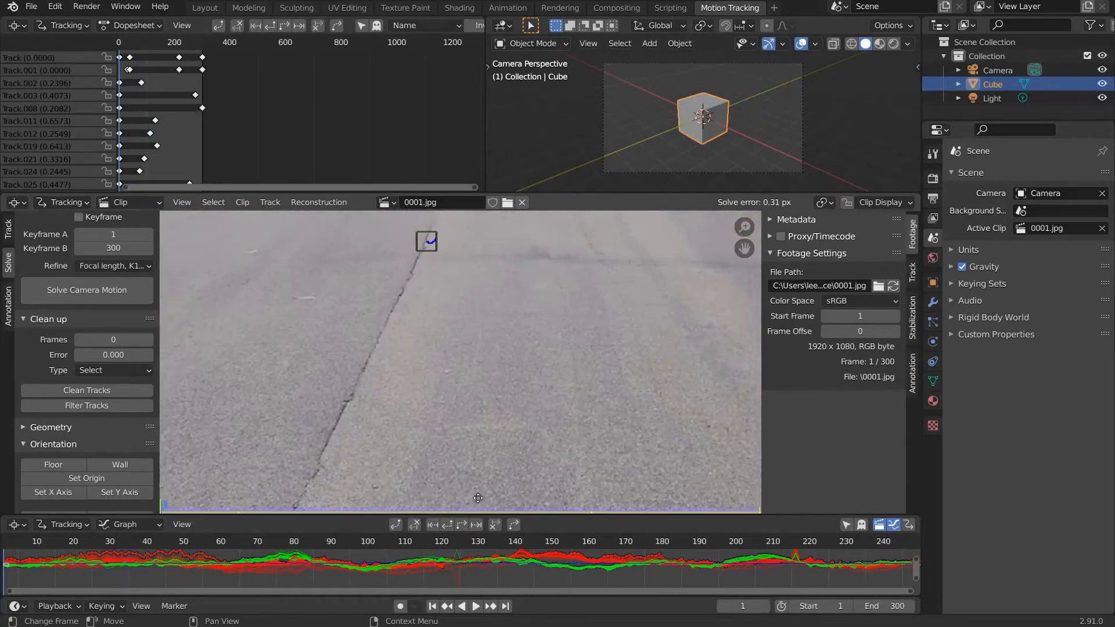
scroll(491, 400, "up", 2)
key("space")
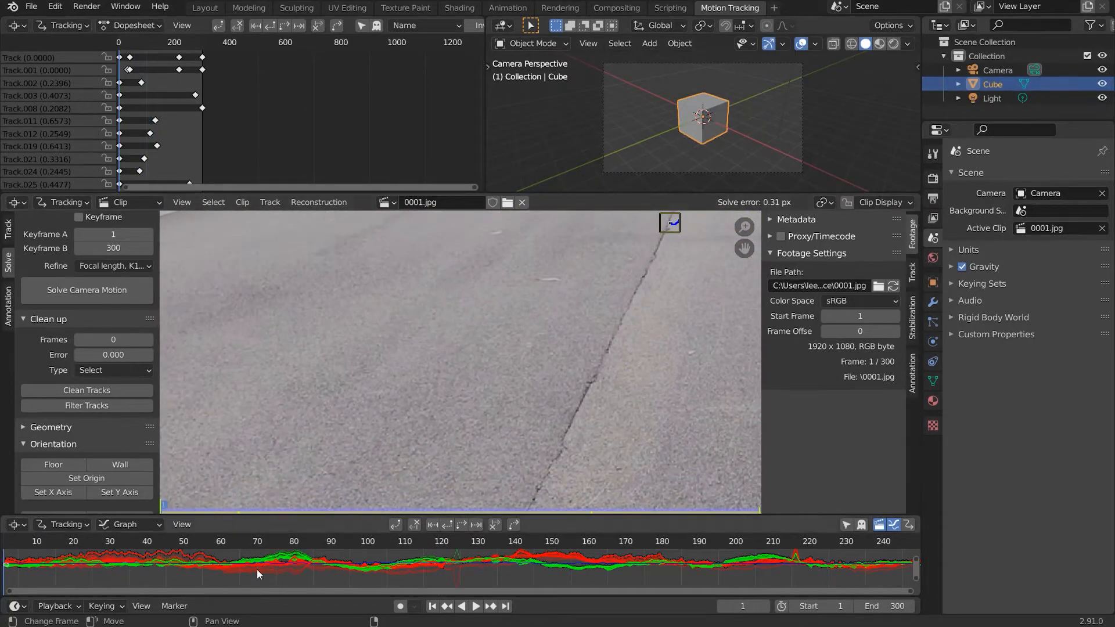
middle_click_drag(386, 401, 615, 368)
scroll(616, 368, "down", 4)
scroll(615, 367, "down", 3)
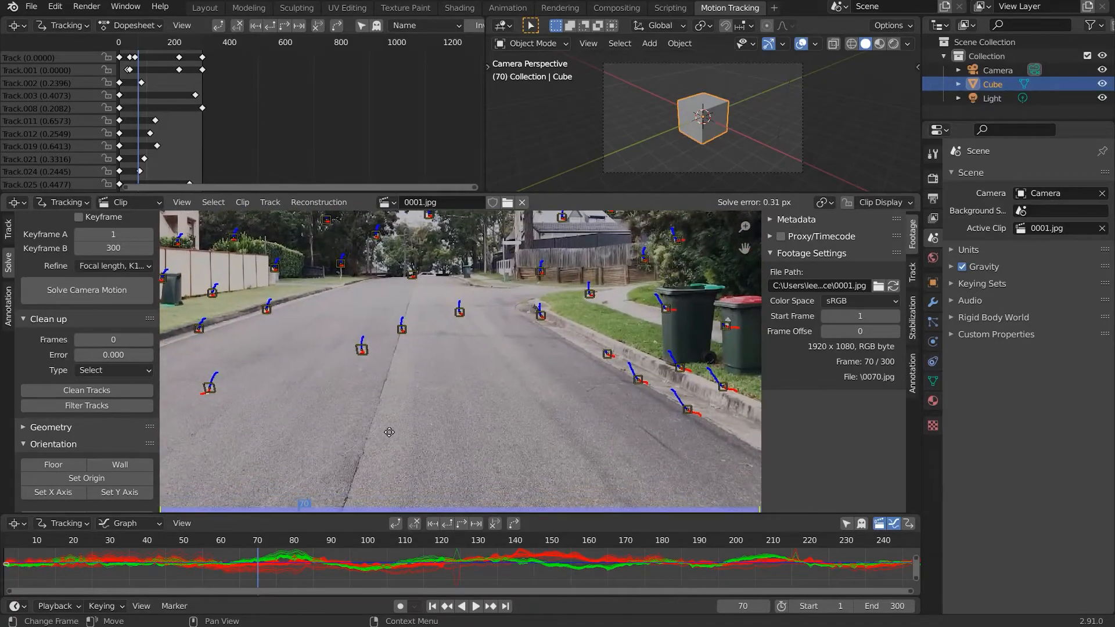
Step: Scrub to the end of the footage and clean up the tracks, deleting those with fewer than 250 tracked frames
left_click_drag(303, 509, 625, 507)
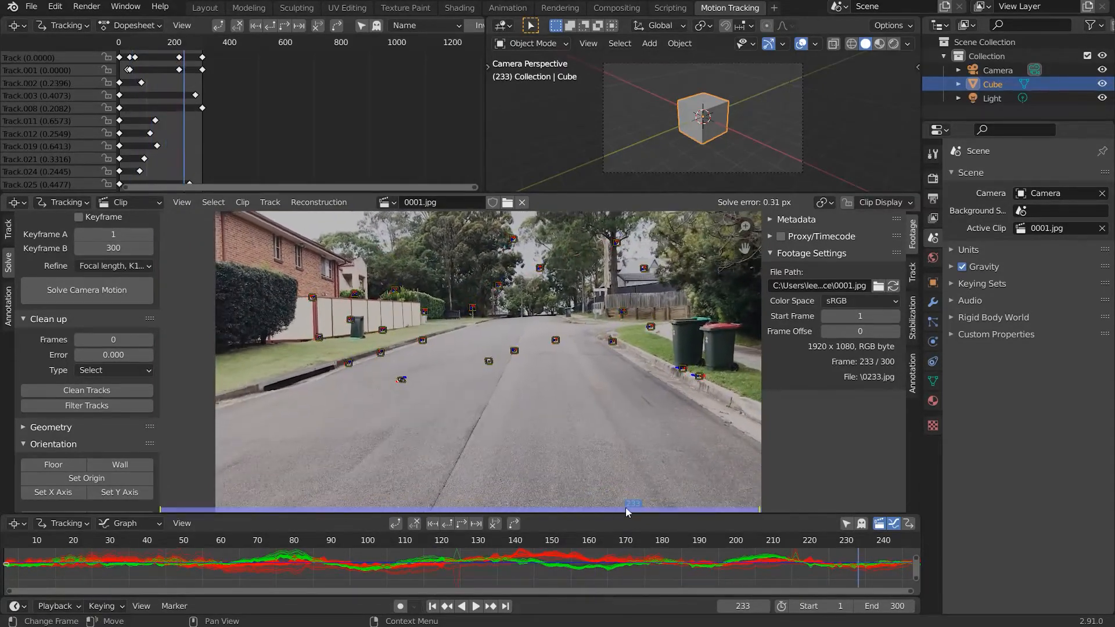
middle_click_drag(445, 382, 423, 349)
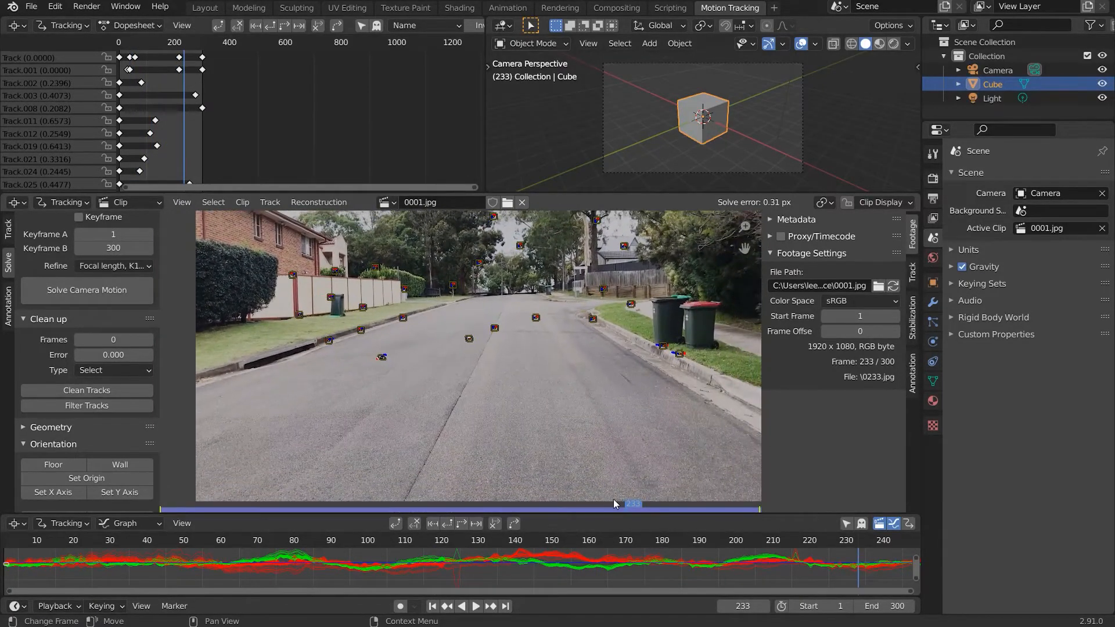
left_click_drag(616, 506, 756, 510)
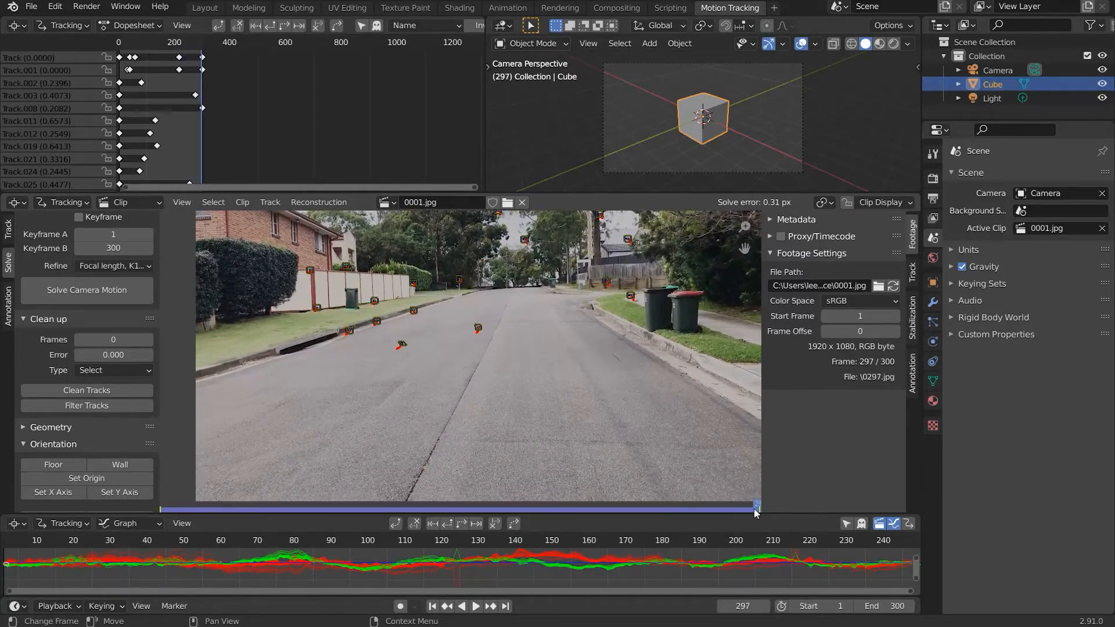
left_click(88, 391)
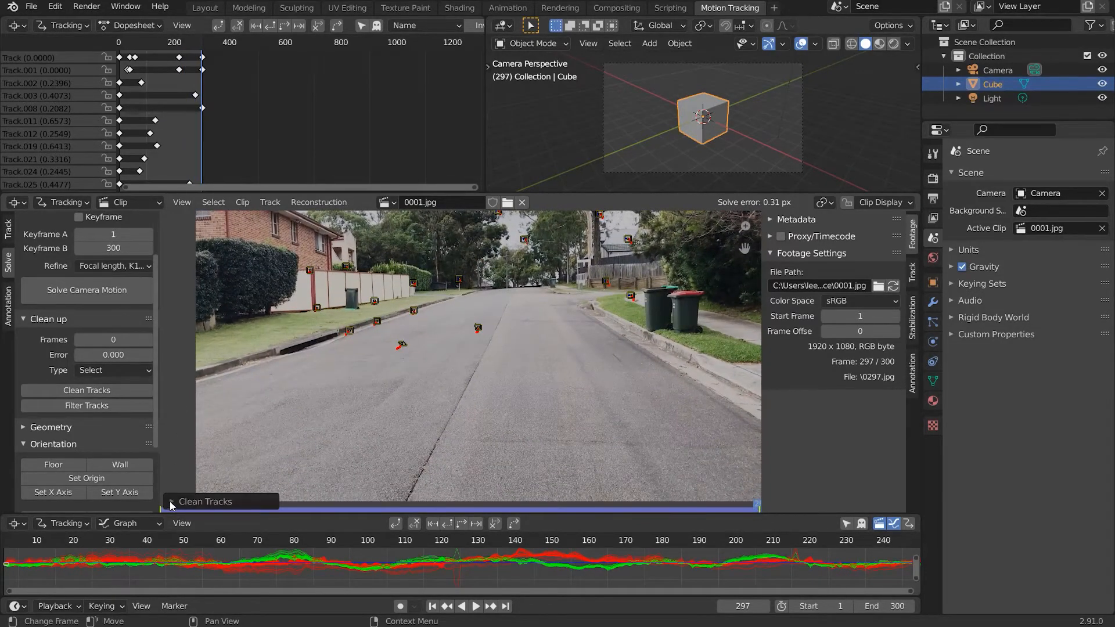
left_click(171, 501)
left_click(310, 472)
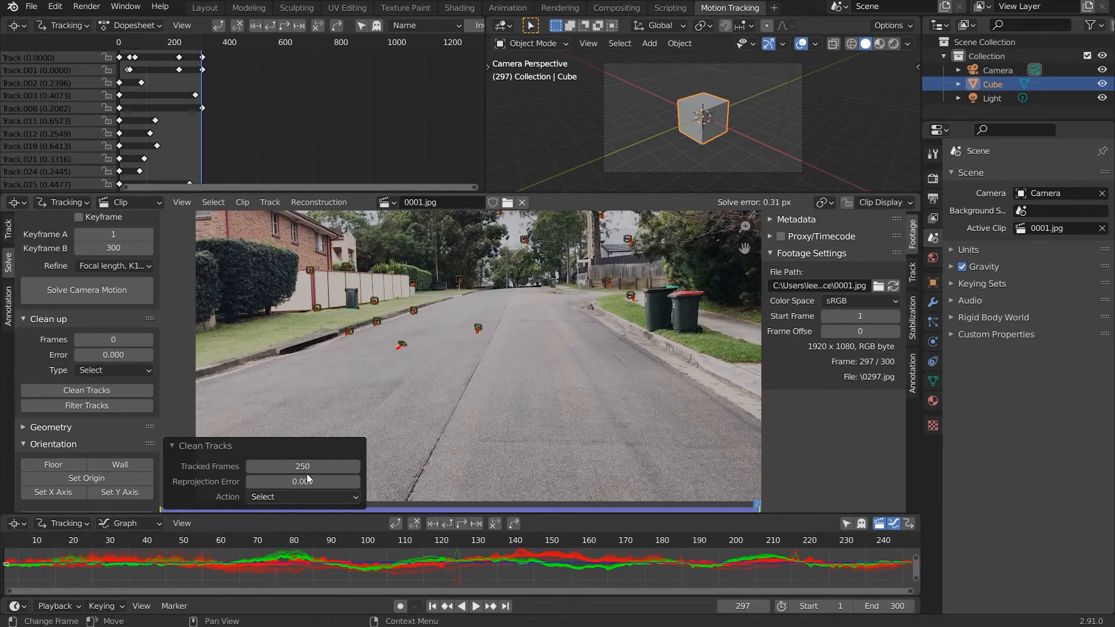
left_click(294, 493)
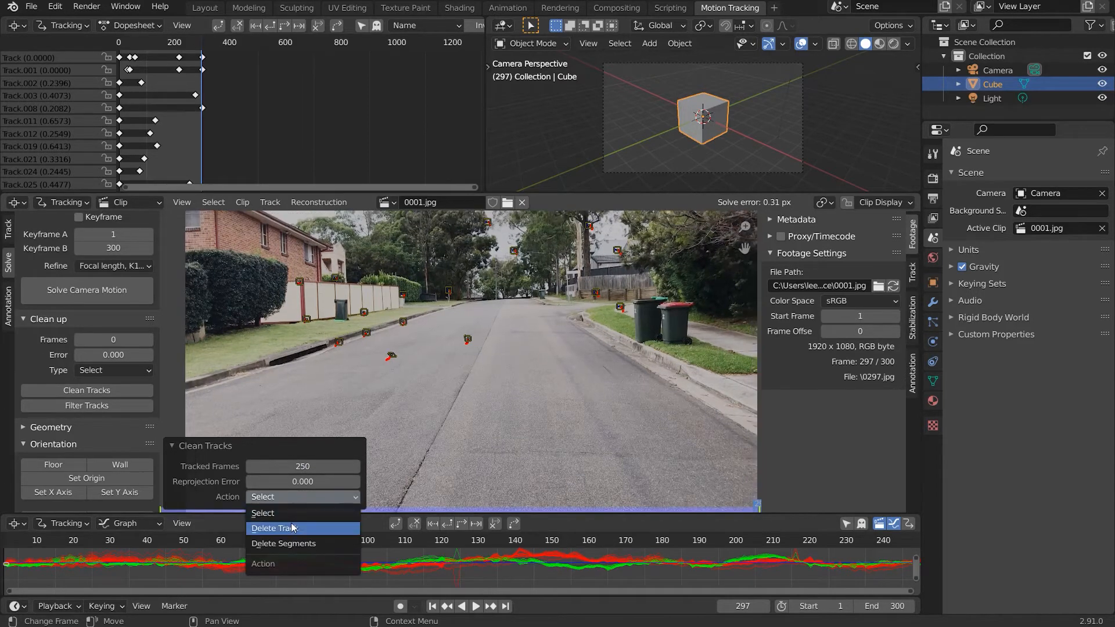
left_click(308, 520)
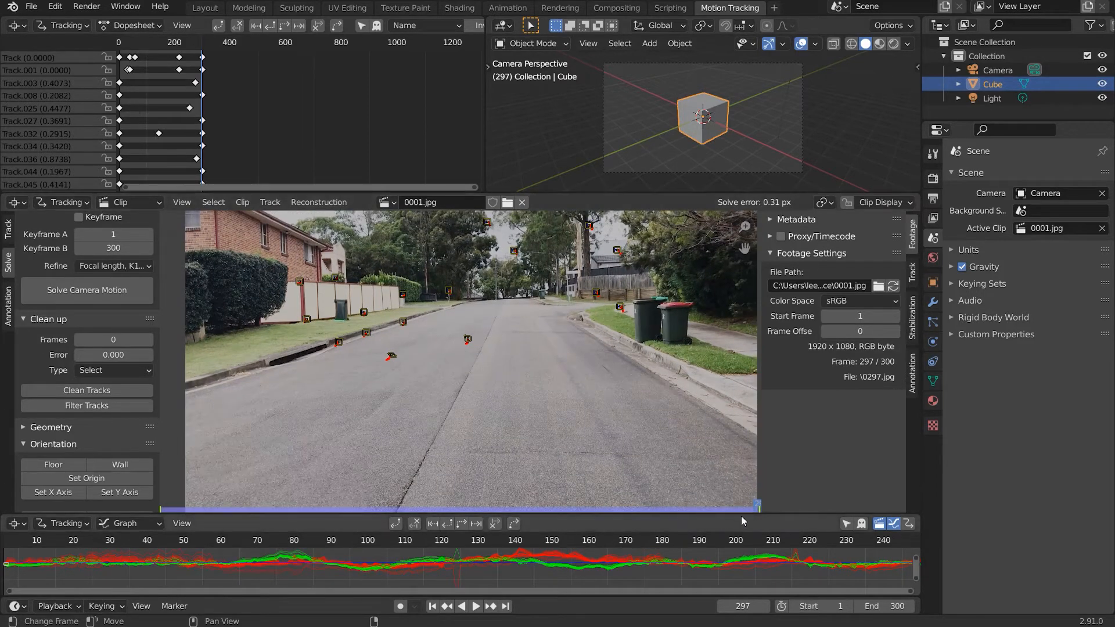
Step: Select the tracks with fewer than 270 tracked frames using Clean Tracks, delete them, and solve the camera motion again
mouse_move(743, 510)
left_mouse_down()
mouse_move(488, 510)
mouse_move(765, 509)
mouse_move(631, 514)
mouse_move(746, 521)
left_mouse_up()
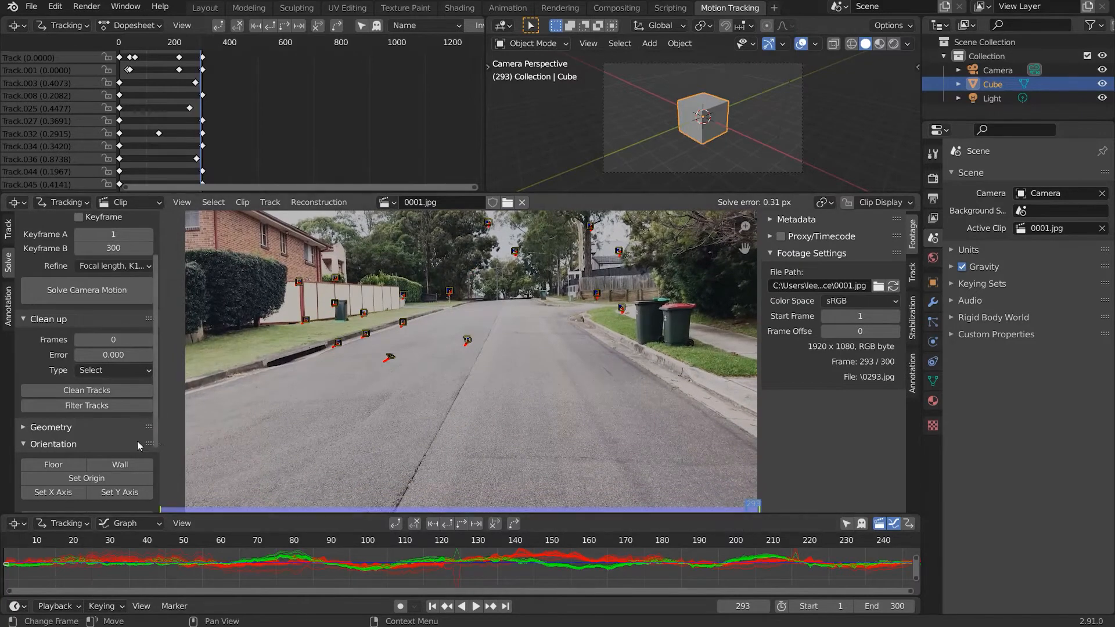
left_click(81, 392)
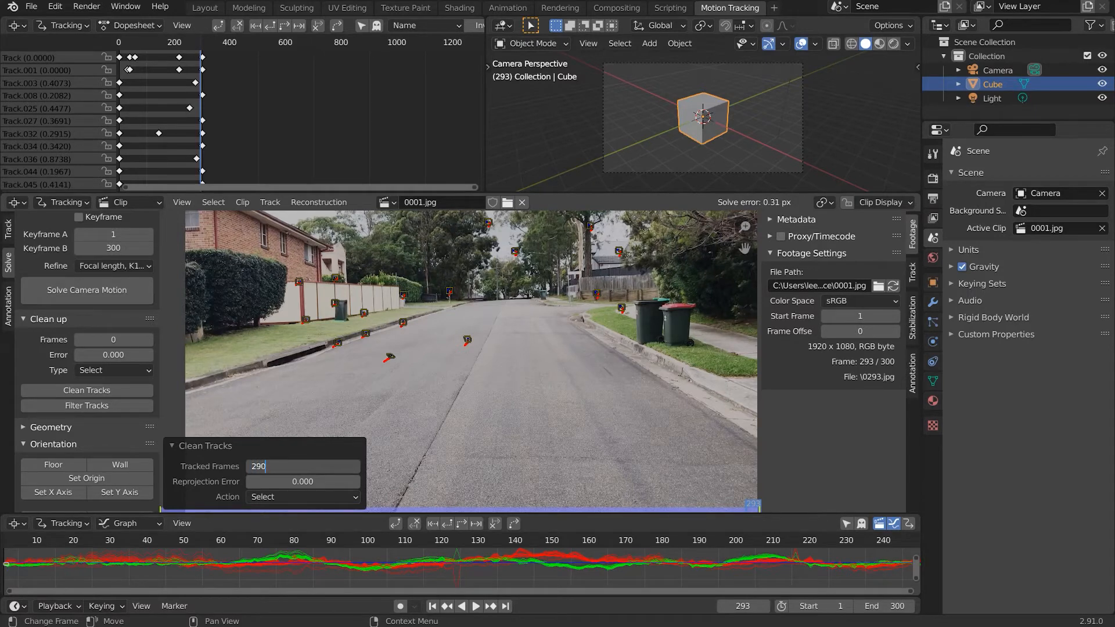
left_click(289, 465)
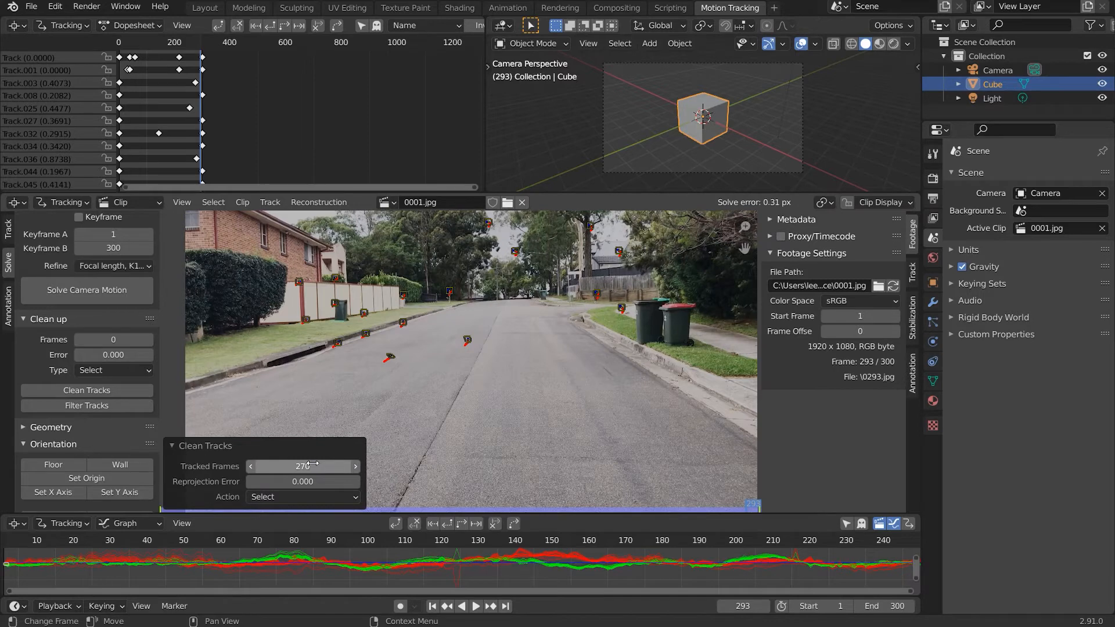
left_click(646, 509)
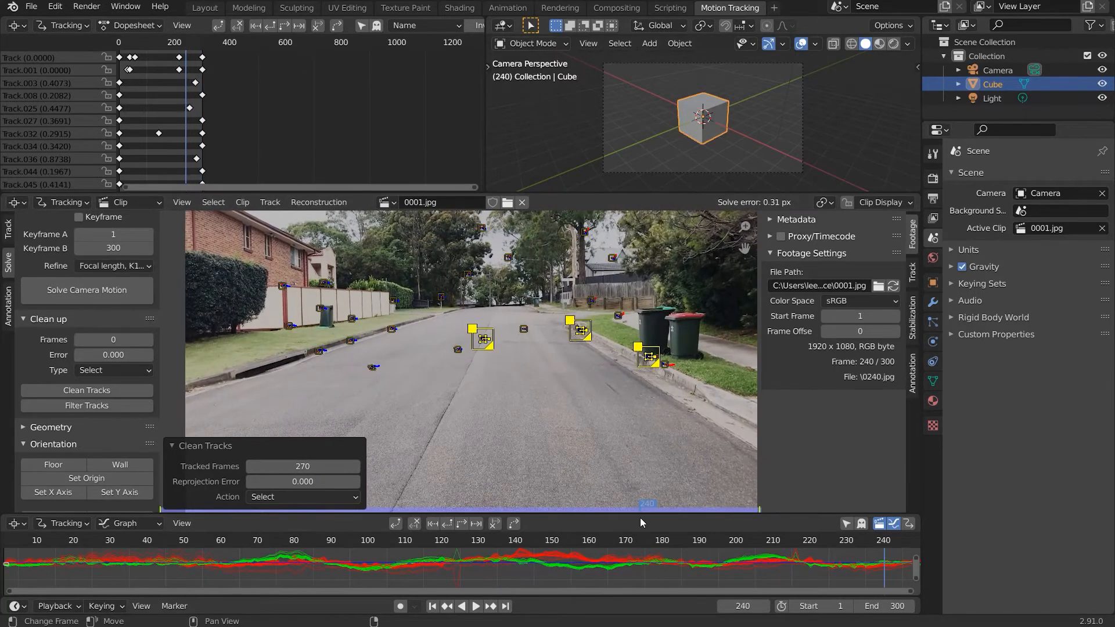
key("x")
left_click(675, 388)
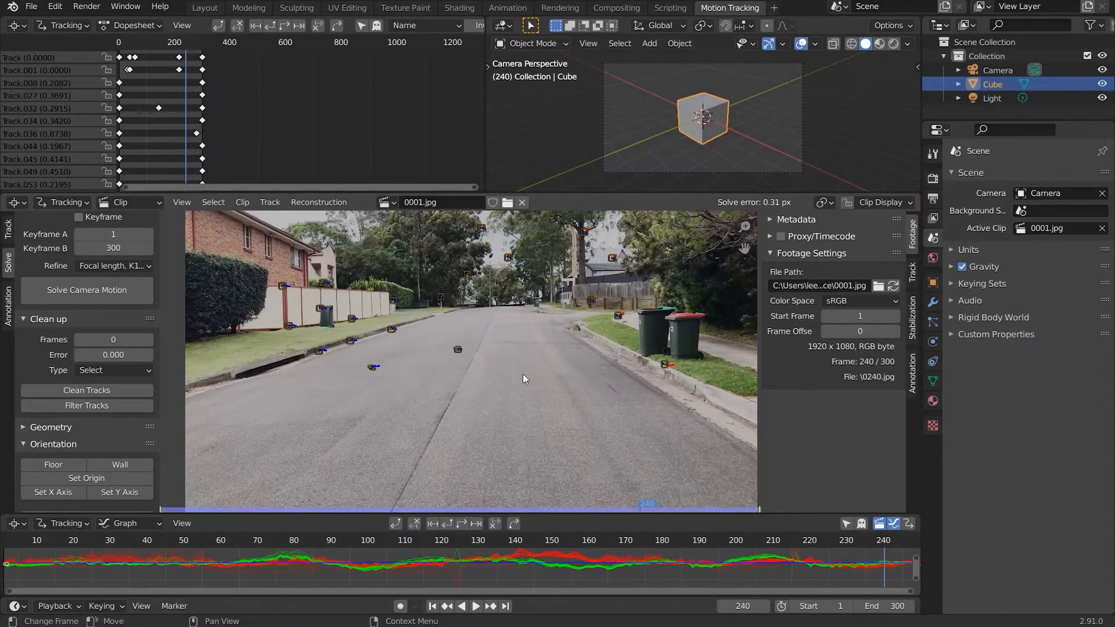
left_click(64, 295)
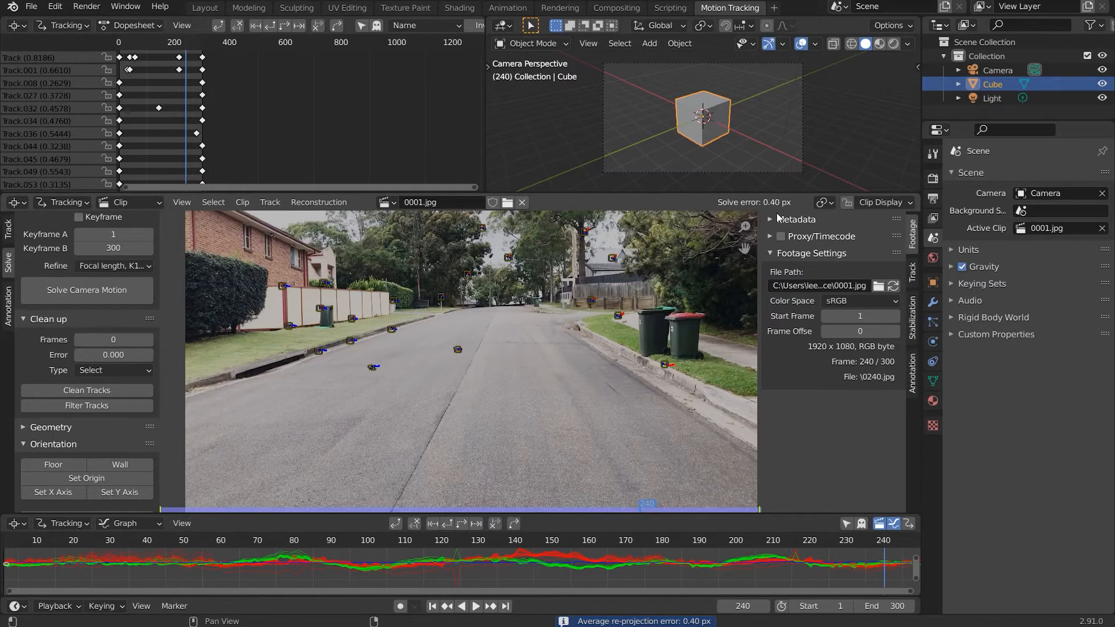
Step: Turn on the marker Info display and select all tracks to show their average errors
left_click(375, 365)
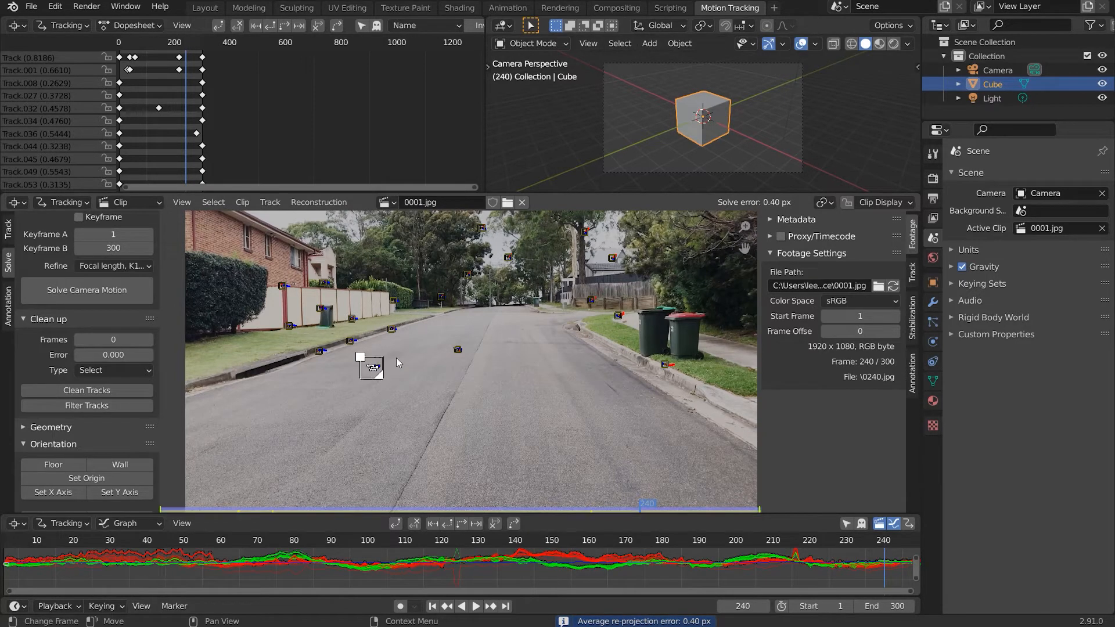
left_click(910, 203)
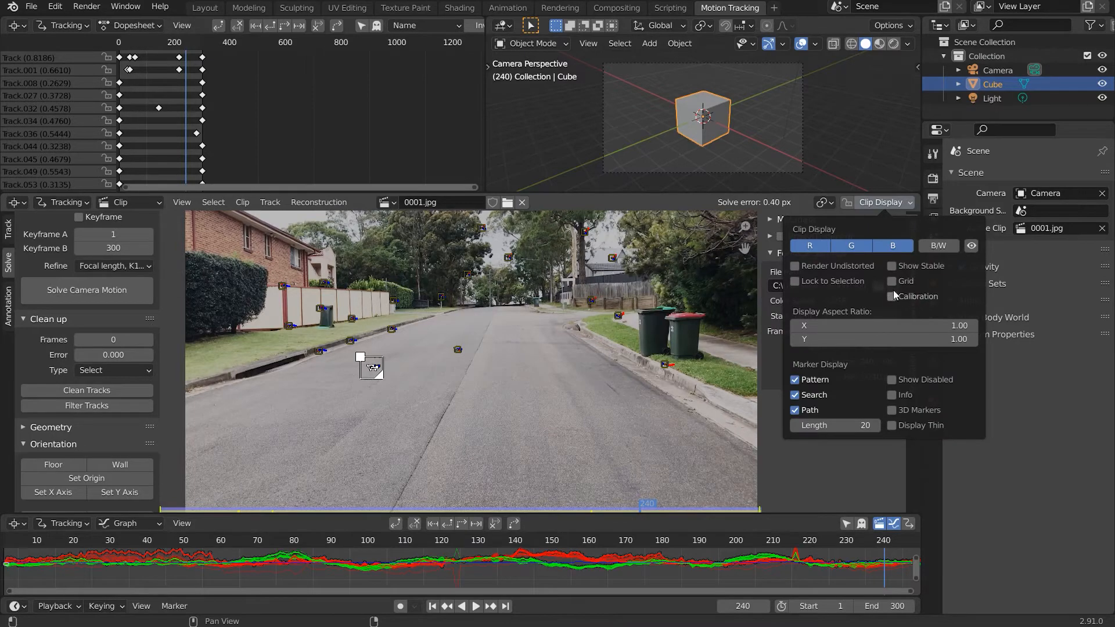
key("a")
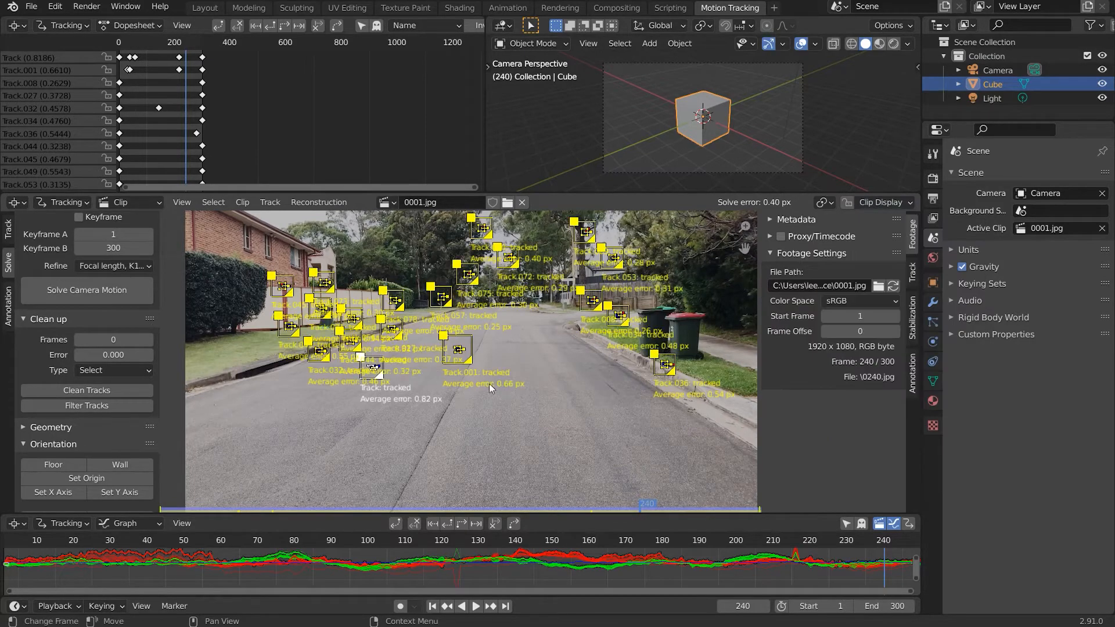
Step: Examine the average error of the tracks along the fence, road and kerb, and select the kerb track in front of the bins
scroll(400, 365, "up", 3)
scroll(401, 365, "up", 2)
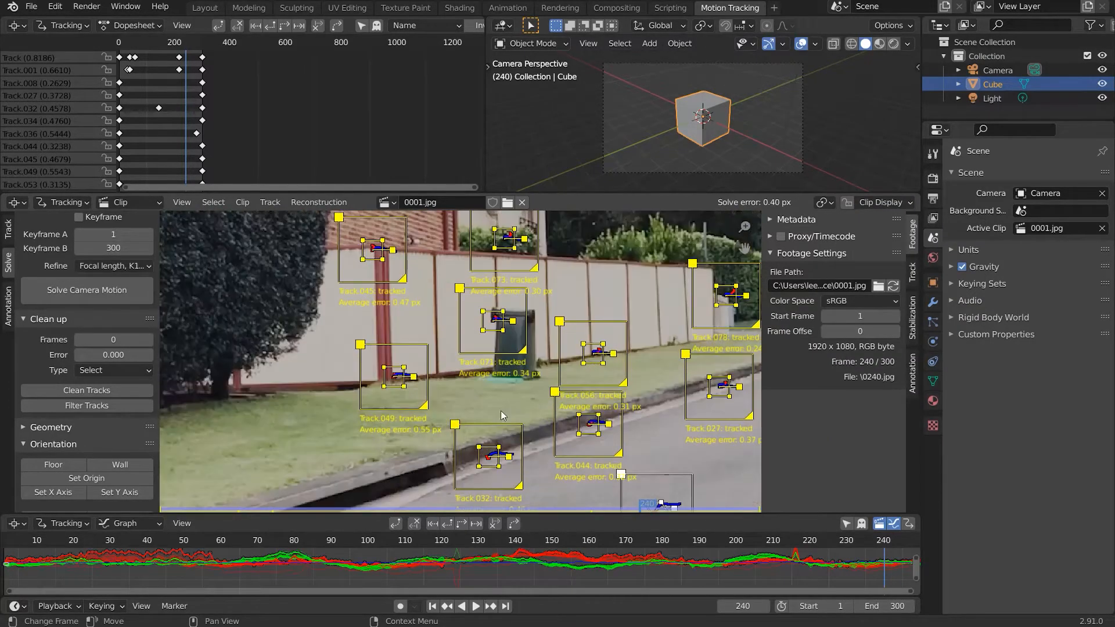
middle_click_drag(614, 356, 313, 370)
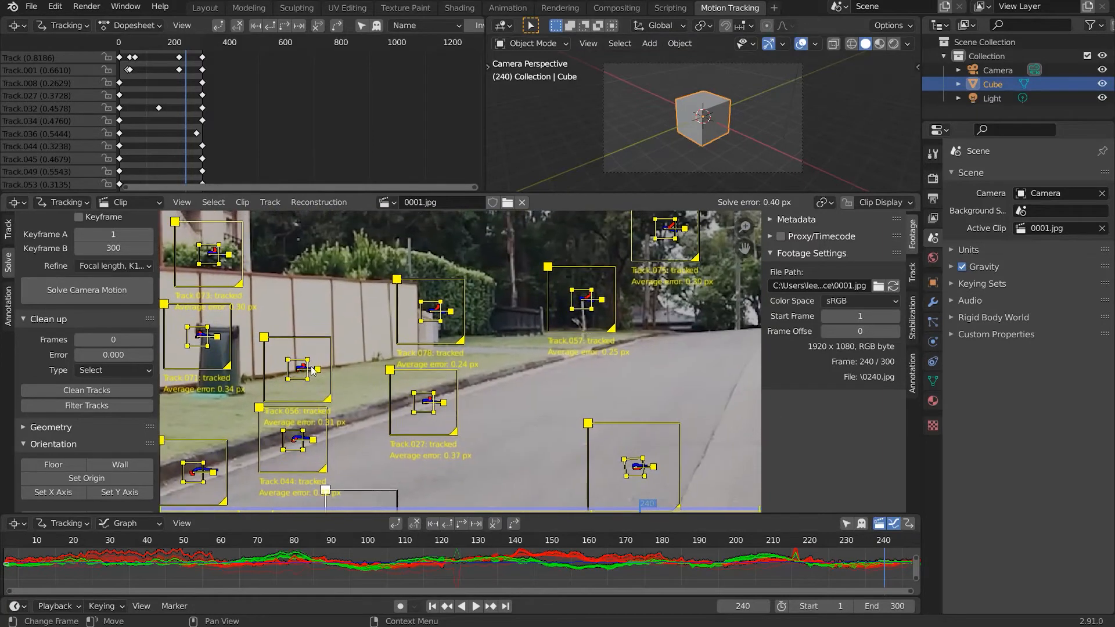
mouse_move(661, 370)
middle_mouse_down()
mouse_move(396, 380)
mouse_move(388, 291)
mouse_move(477, 288)
mouse_move(325, 326)
mouse_move(348, 407)
mouse_move(476, 431)
mouse_move(511, 500)
mouse_move(558, 331)
mouse_move(504, 304)
middle_mouse_up()
left_click(537, 378)
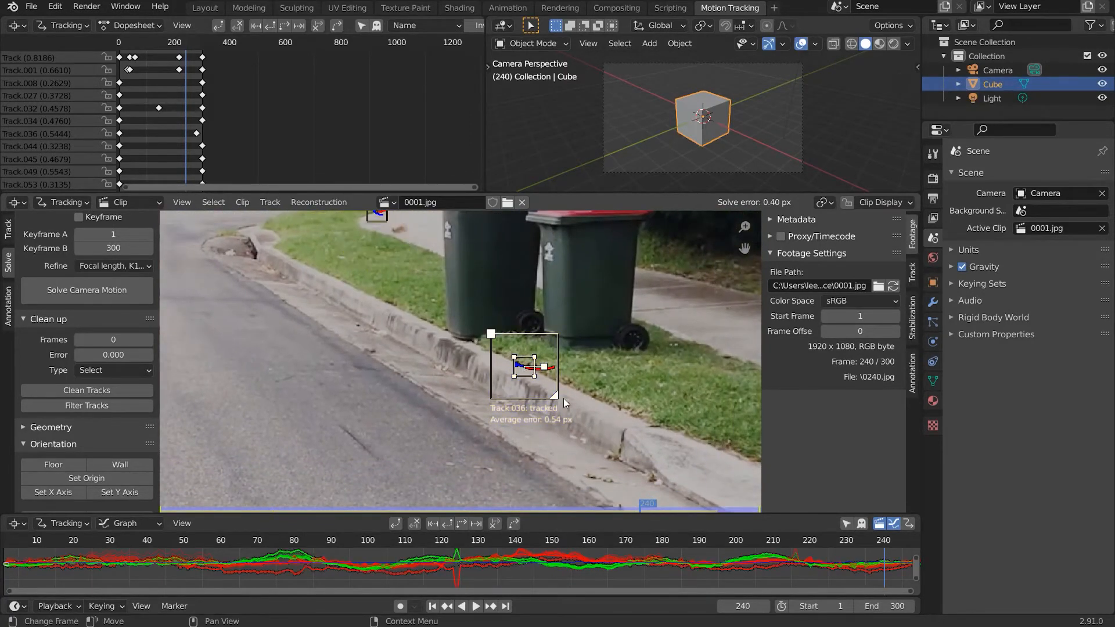
Step: Delete the selected kerb track in front of the two bins
key("x")
left_click(517, 399)
middle_click_drag(517, 399, 664, 423)
Step: Show the errors of all tracks and delete the track on the bin beside the fence, Track.071
key("a")
middle_click_drag(409, 383, 634, 378)
scroll(508, 407, "down", 1)
scroll(511, 398, "down", 1)
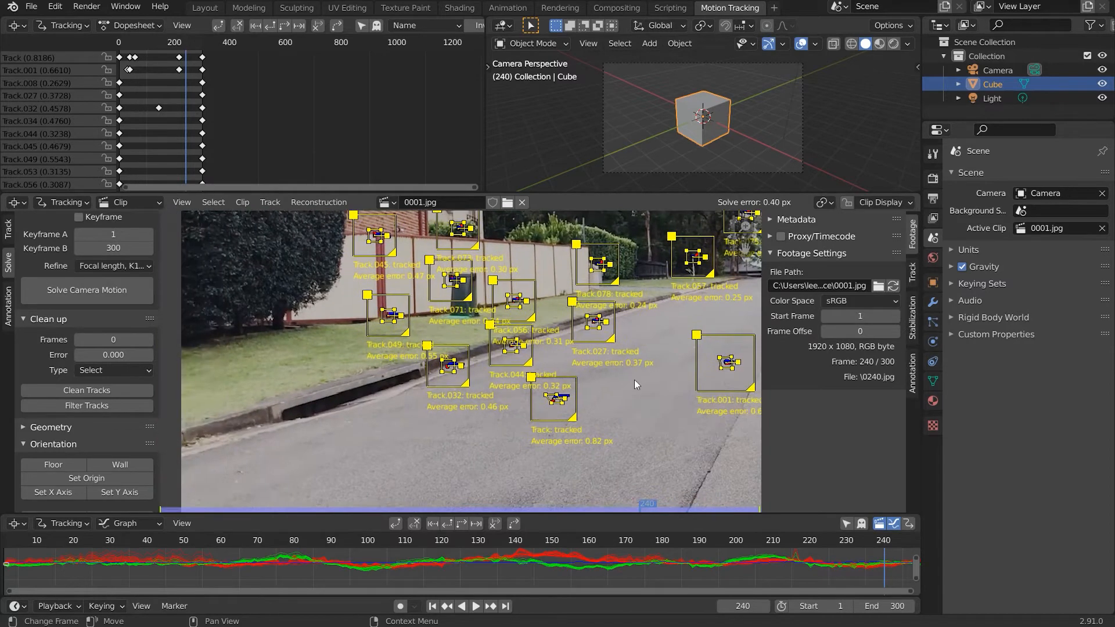
scroll(634, 379, "up", 3)
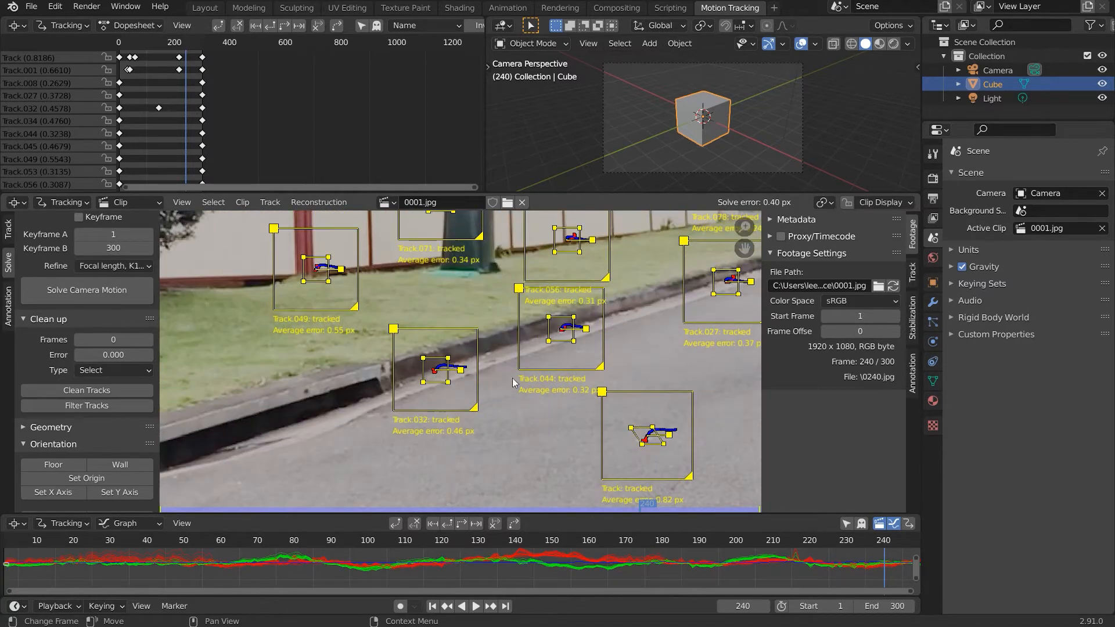
middle_click_drag(516, 396, 436, 384)
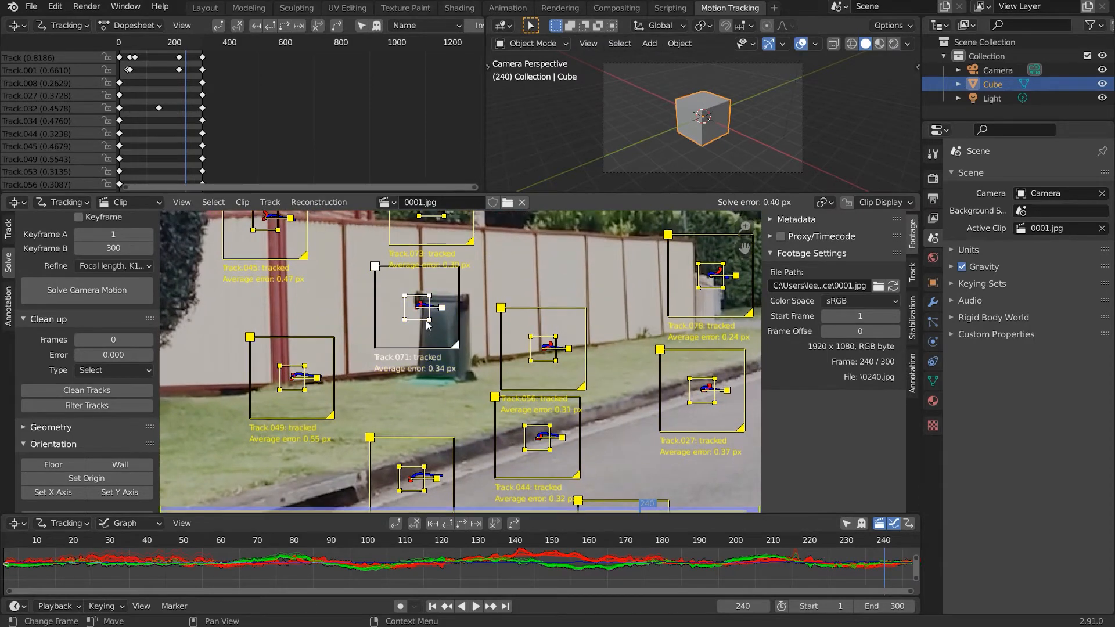
left_click(426, 382)
key("x")
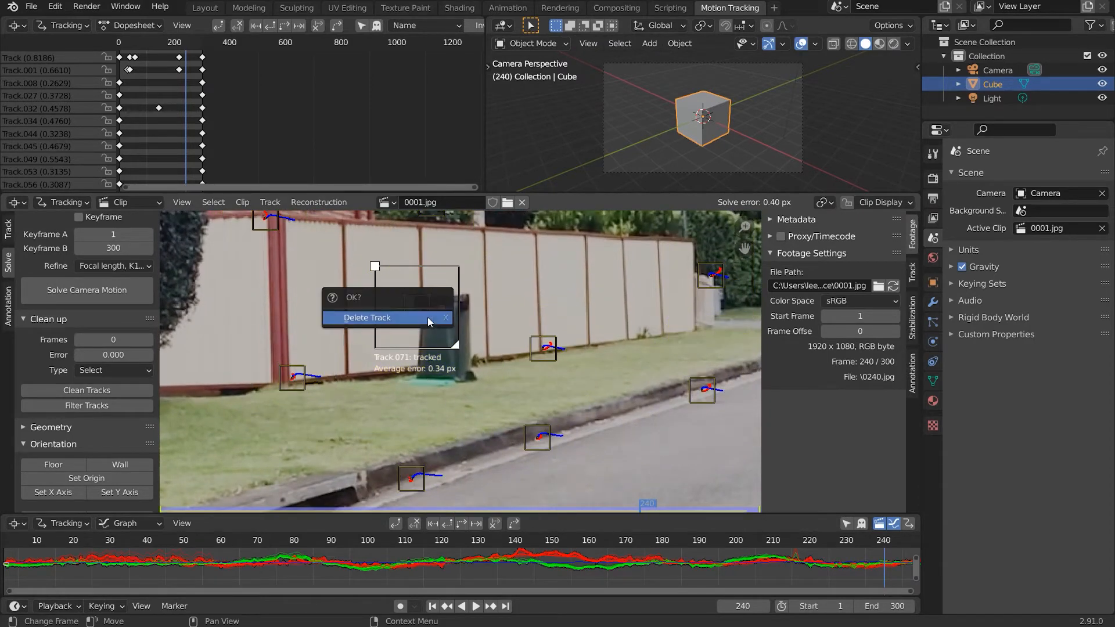
left_click(429, 322)
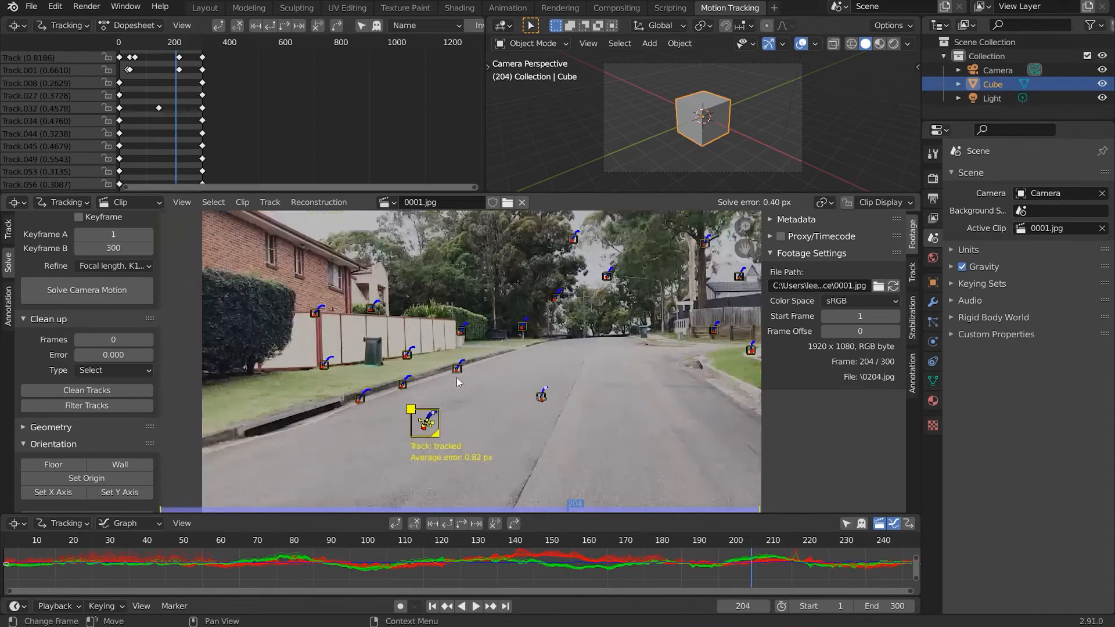
Step: Delete the track at the base of the red fence post, Track.049, and solve the camera motion again
scroll(456, 378, "up", 6)
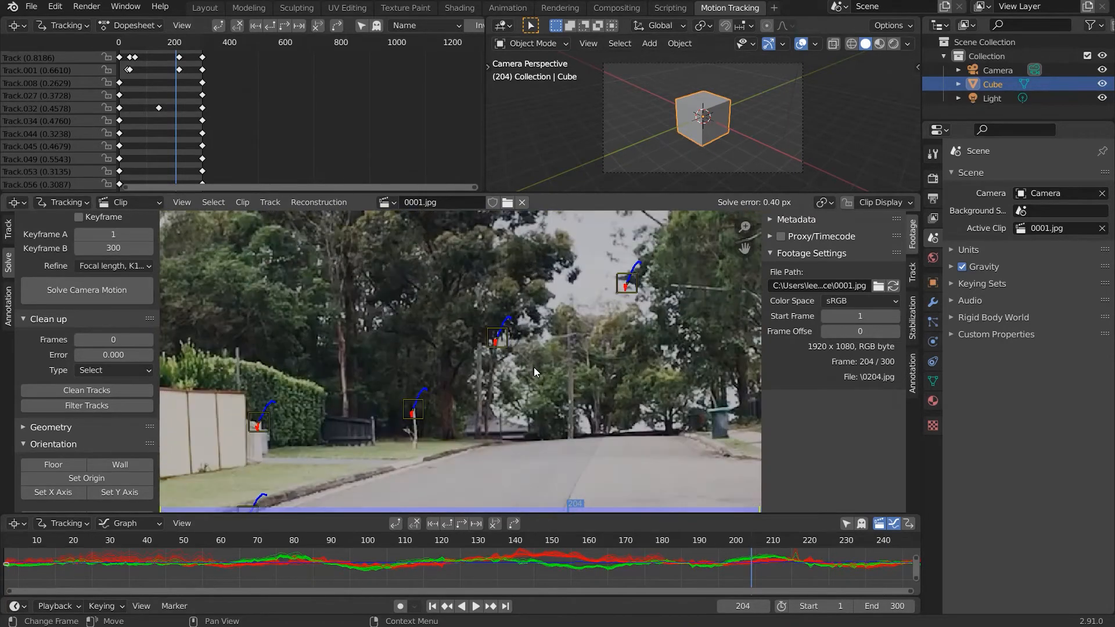
key("a")
middle_click_drag(319, 382, 653, 225)
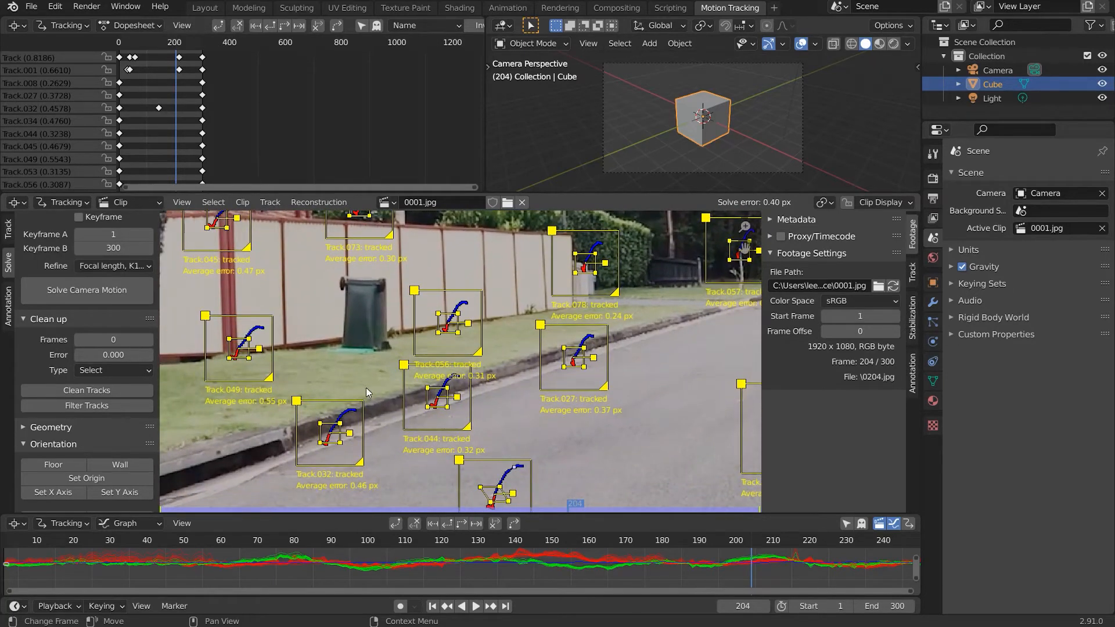
middle_click_drag(366, 388, 475, 423)
left_click(469, 468)
left_click(374, 384)
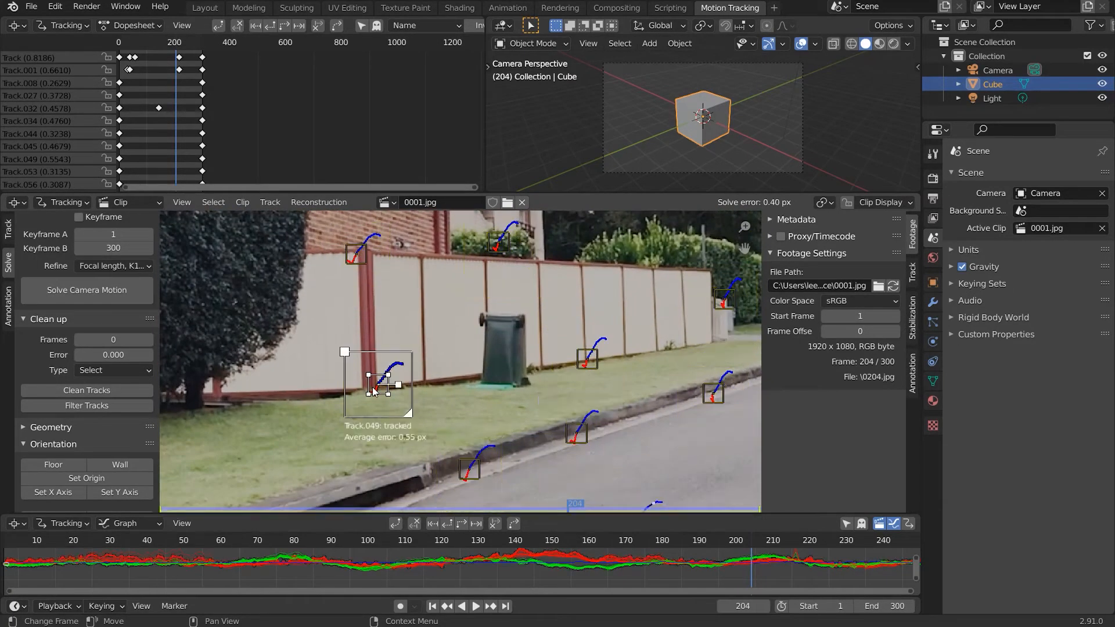
key("x")
left_click(372, 387)
scroll(396, 391, "down", 3)
middle_click_drag(588, 403, 319, 404)
left_click(87, 290)
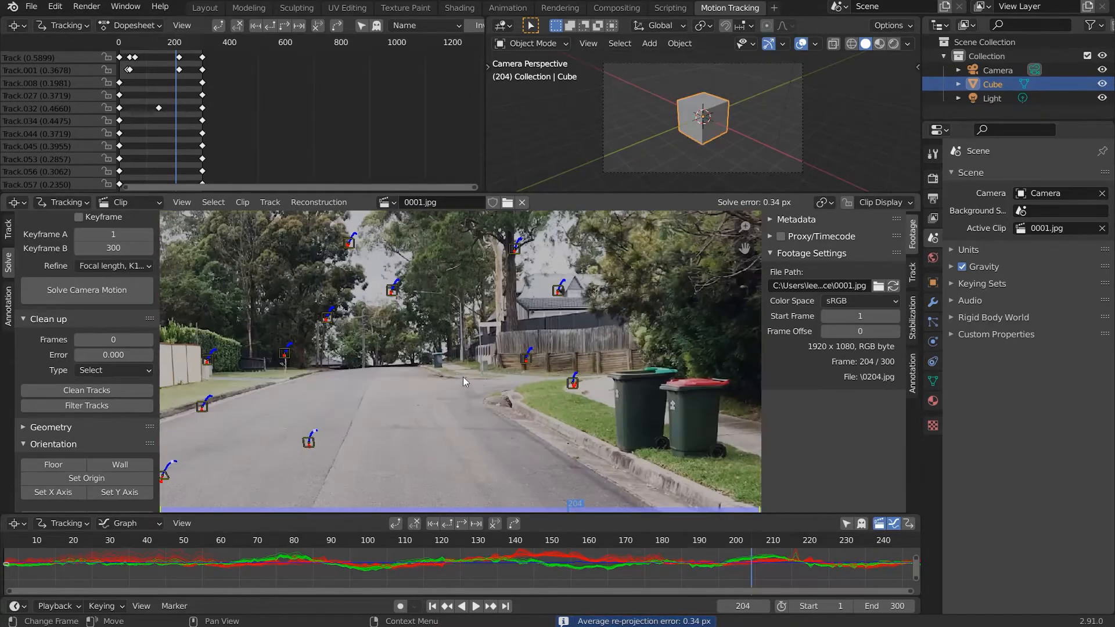
Step: Show the errors of all tracks and delete Track.034 on the grass edge next to the driveway
key("a")
scroll(561, 378, "up", 3)
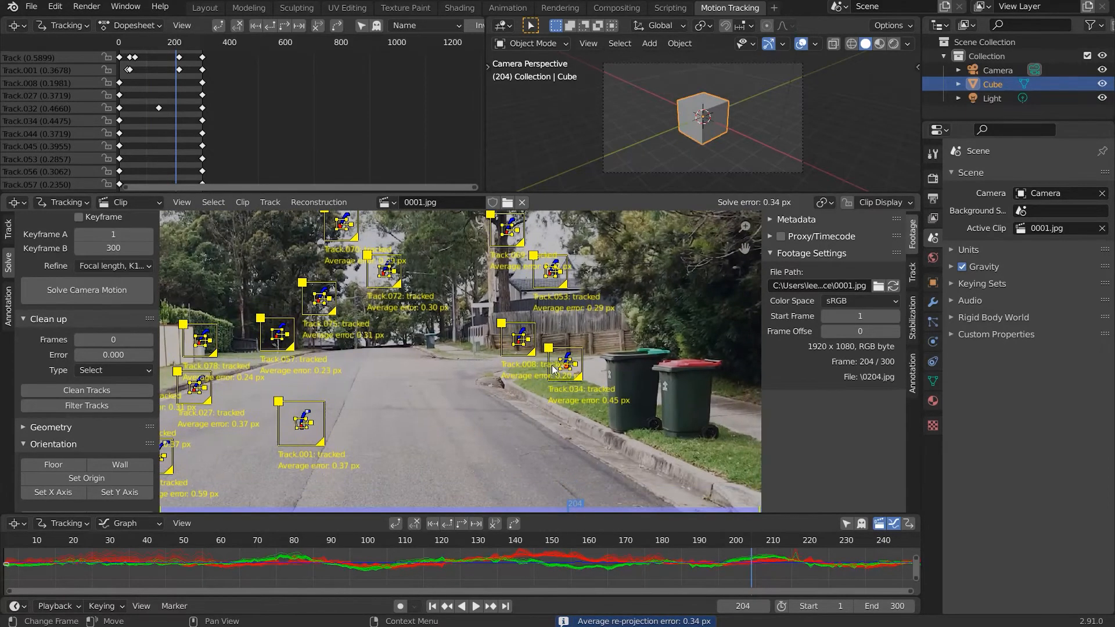
middle_click_drag(576, 368, 549, 377)
scroll(539, 397, "up", 2)
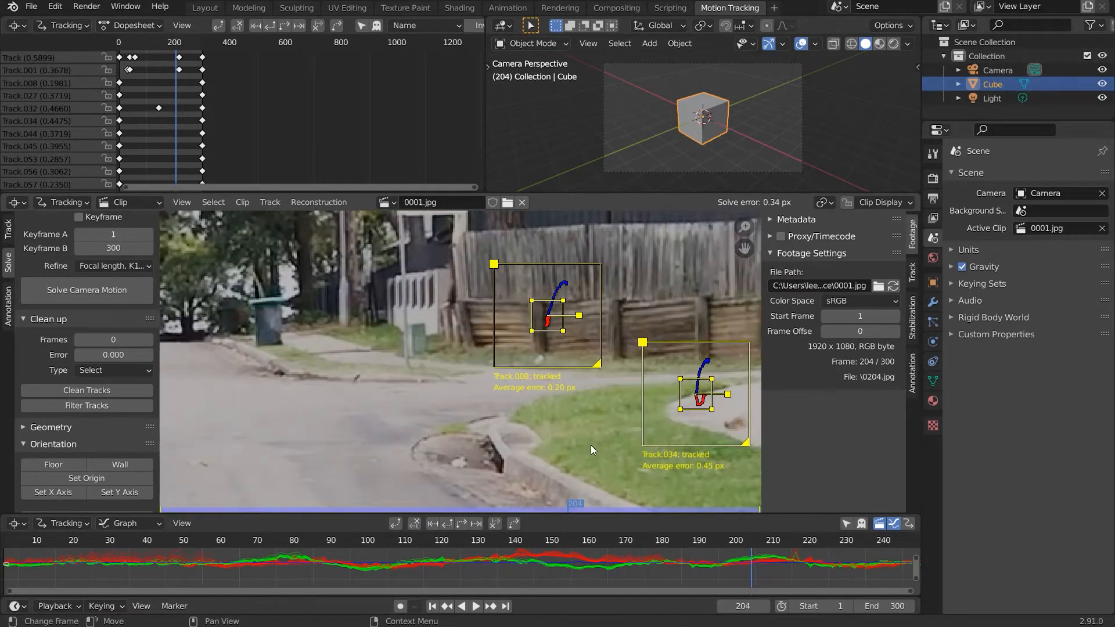
middle_click_drag(591, 445, 502, 460)
scroll(480, 430, "down", 3)
scroll(535, 389, "up", 1)
scroll(552, 419, "down", 2)
scroll(569, 501, "up", 1)
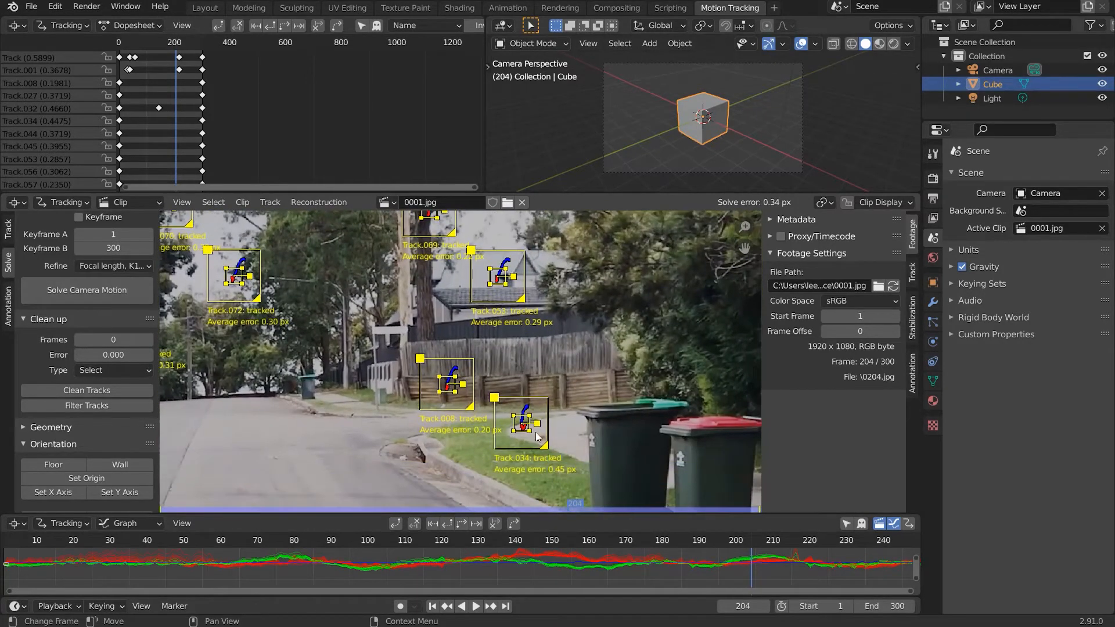
middle_click_drag(569, 501, 623, 463)
left_click(579, 437)
key("Delete")
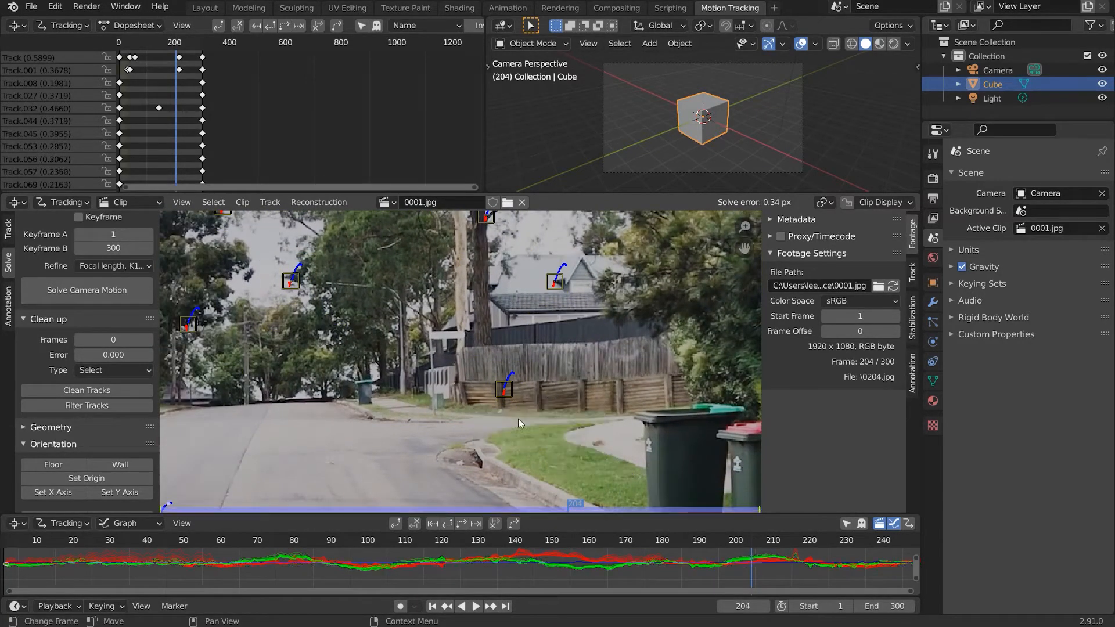
Step: Delete the track at the top of the red fence post, Track.045, and solve the camera motion again
middle_click_drag(518, 418, 593, 431)
key("a")
middle_click_drag(348, 343, 583, 305)
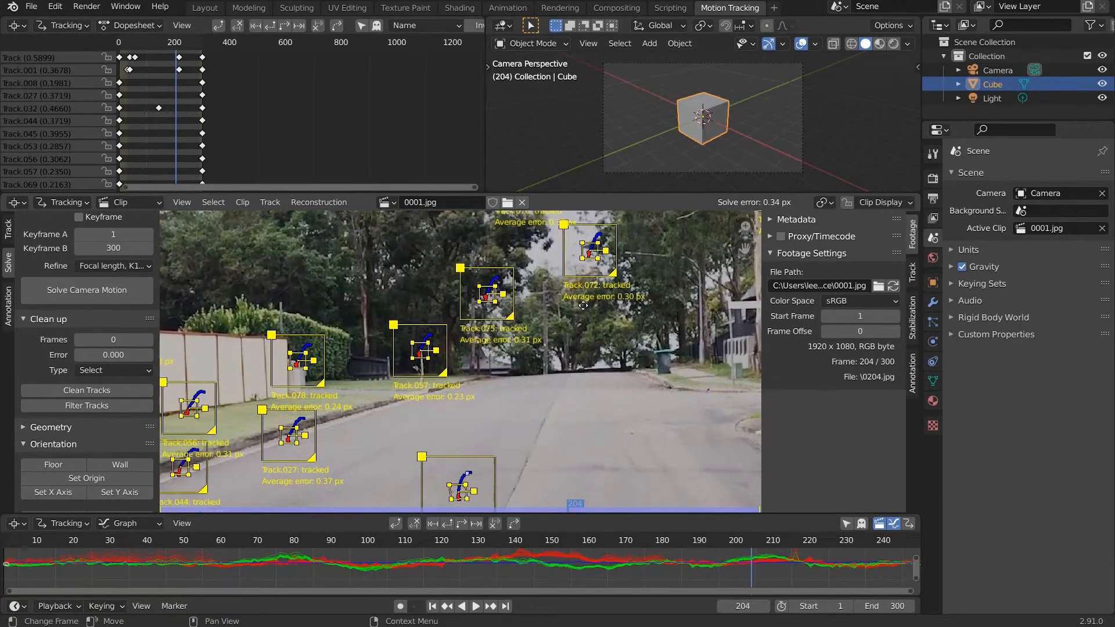
middle_click_drag(359, 403, 547, 358)
middle_click_drag(445, 366, 535, 361)
left_click(288, 296)
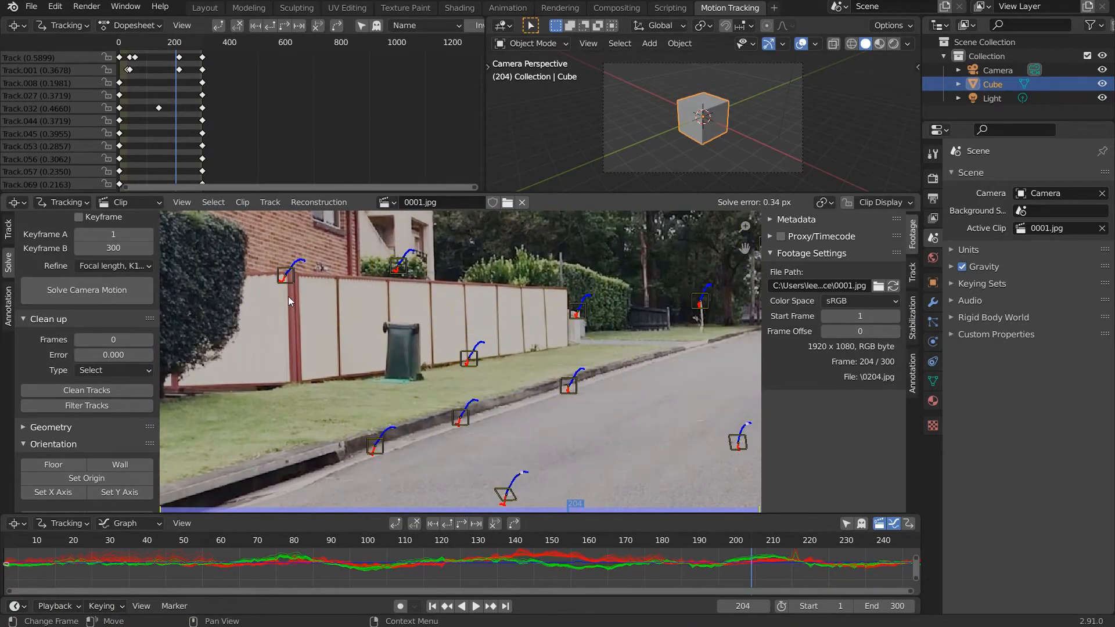
key("x")
left_click(284, 279)
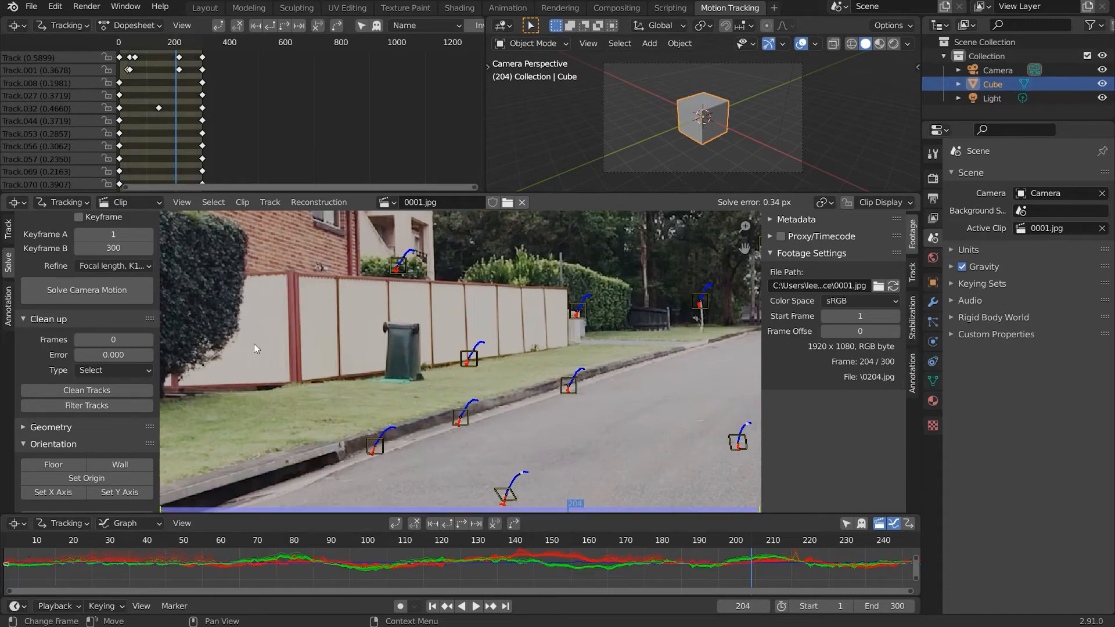
left_click(99, 295)
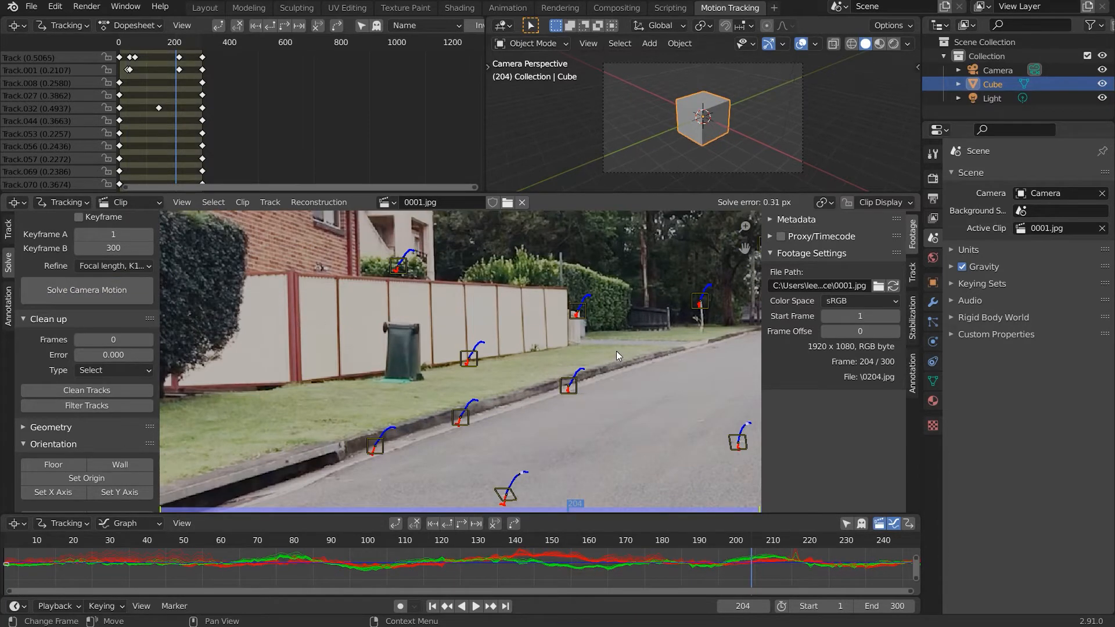
Step: Scrub the footage back to frame 92 and examine the remaining tracks on the road
scroll(543, 369, "down", 5)
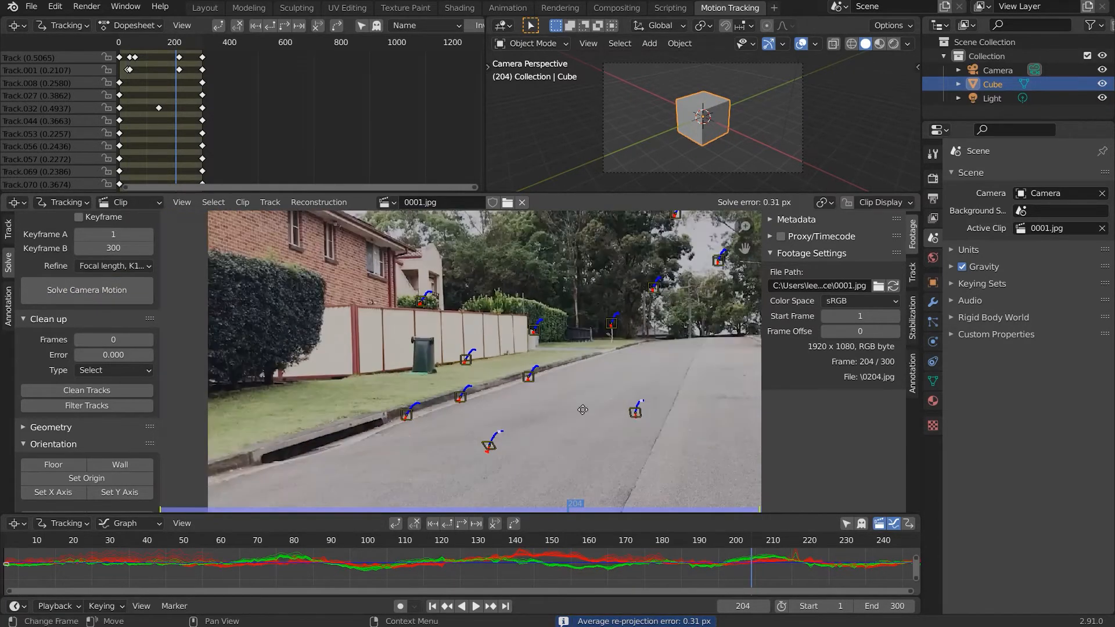
middle_click_drag(431, 412, 425, 381)
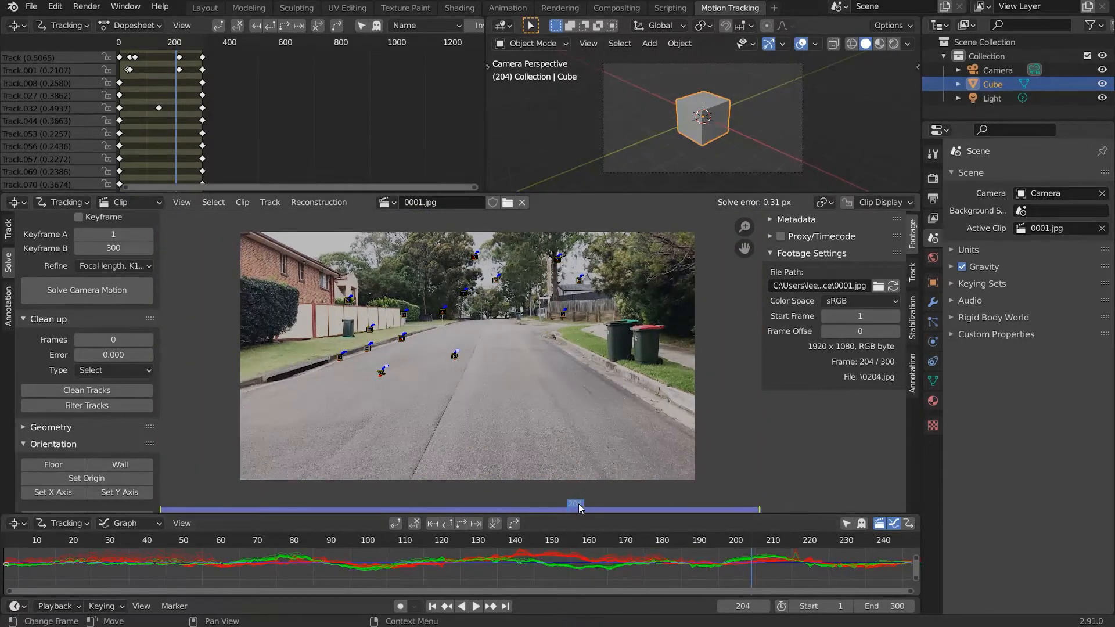
left_click_drag(754, 538, 350, 444)
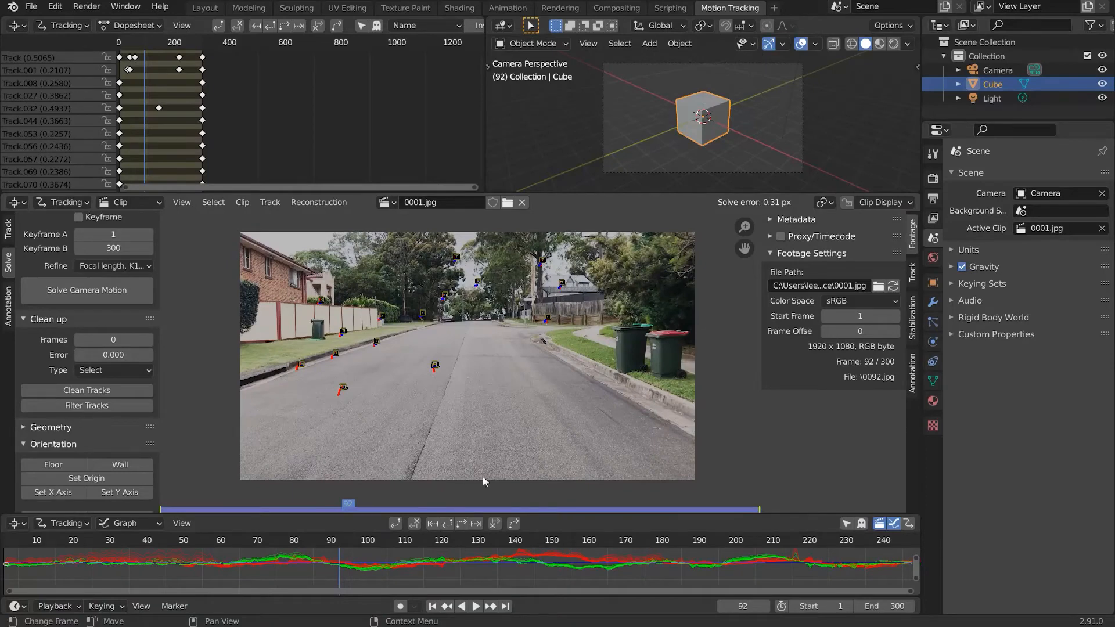
scroll(539, 408, "up", 2)
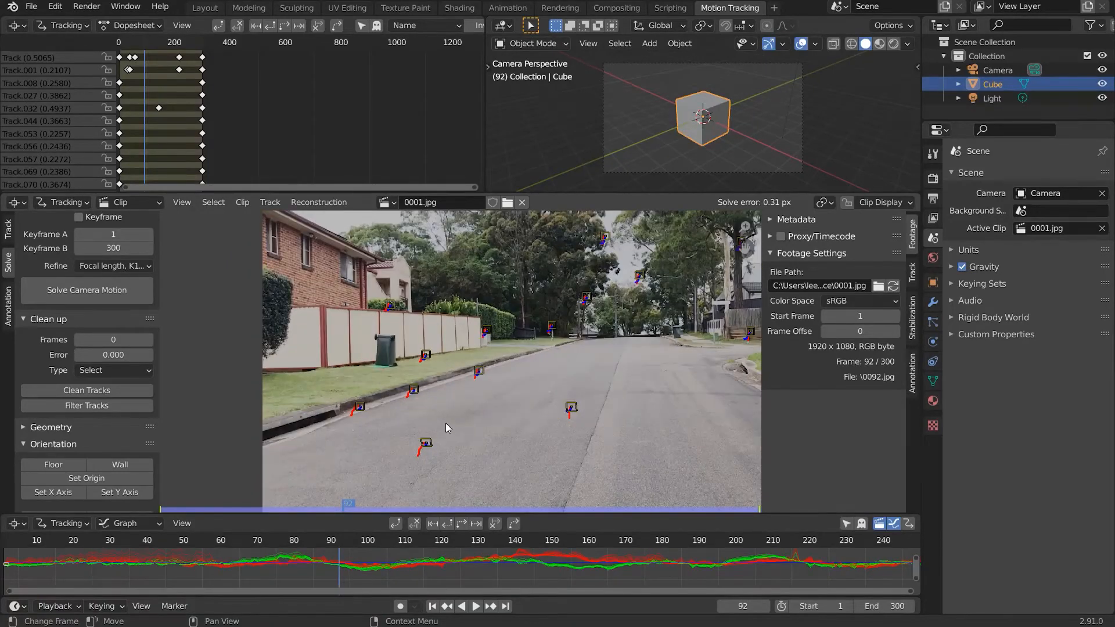
middle_click_drag(446, 428, 369, 397)
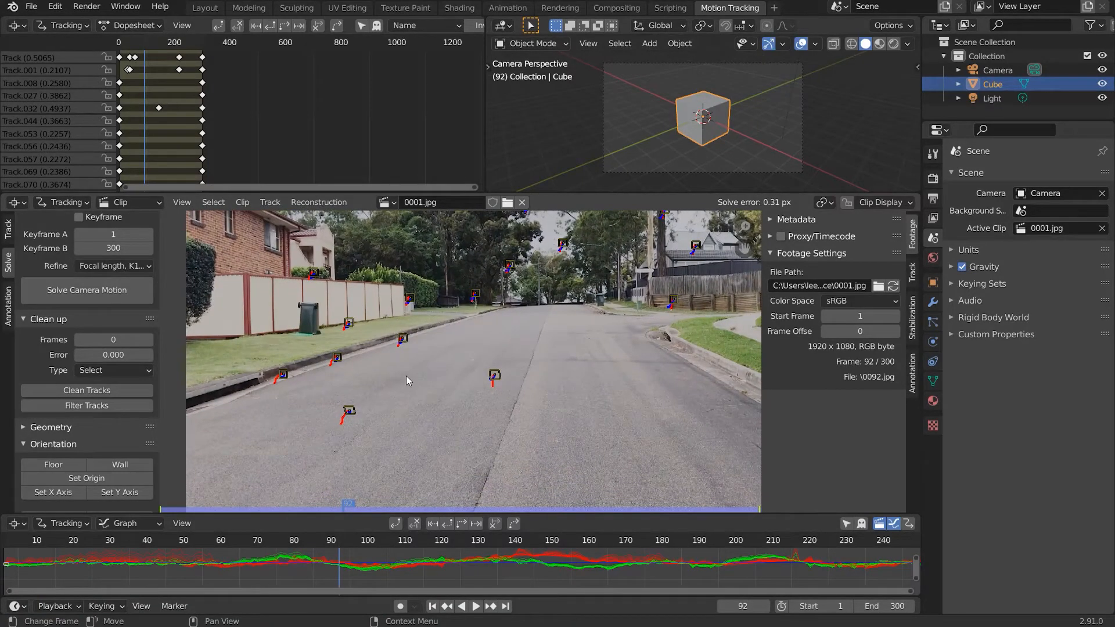
Step: Delete the kerb track nearest the storm drain, Track.032, and solve the camera motion again
key("a")
scroll(535, 358, "up", 1)
scroll(535, 358, "up", 3)
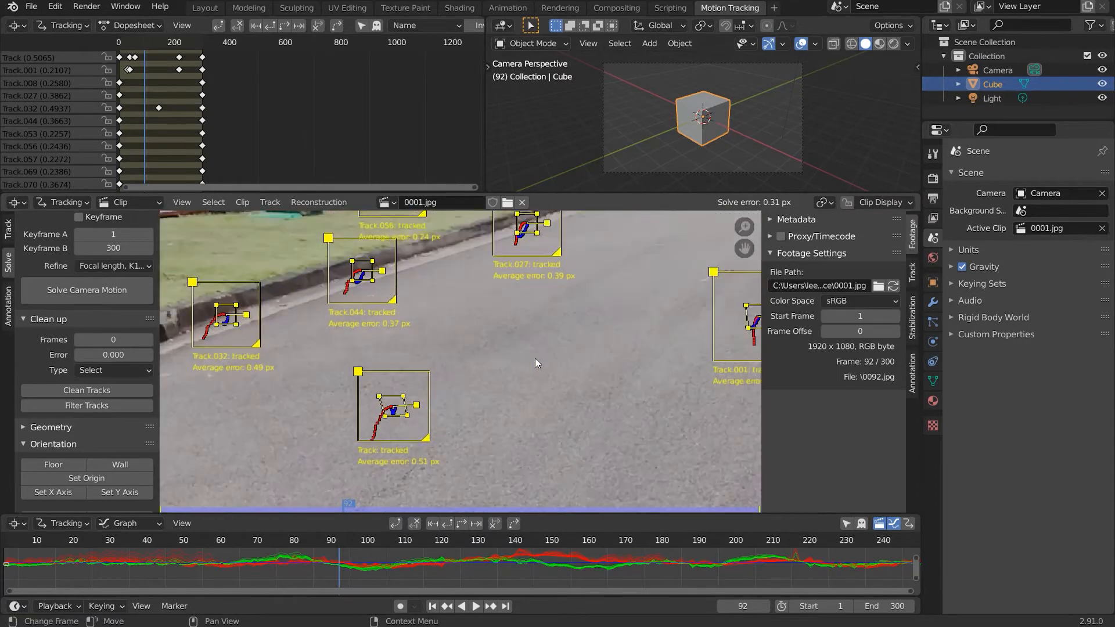
scroll(532, 346, "down", 2)
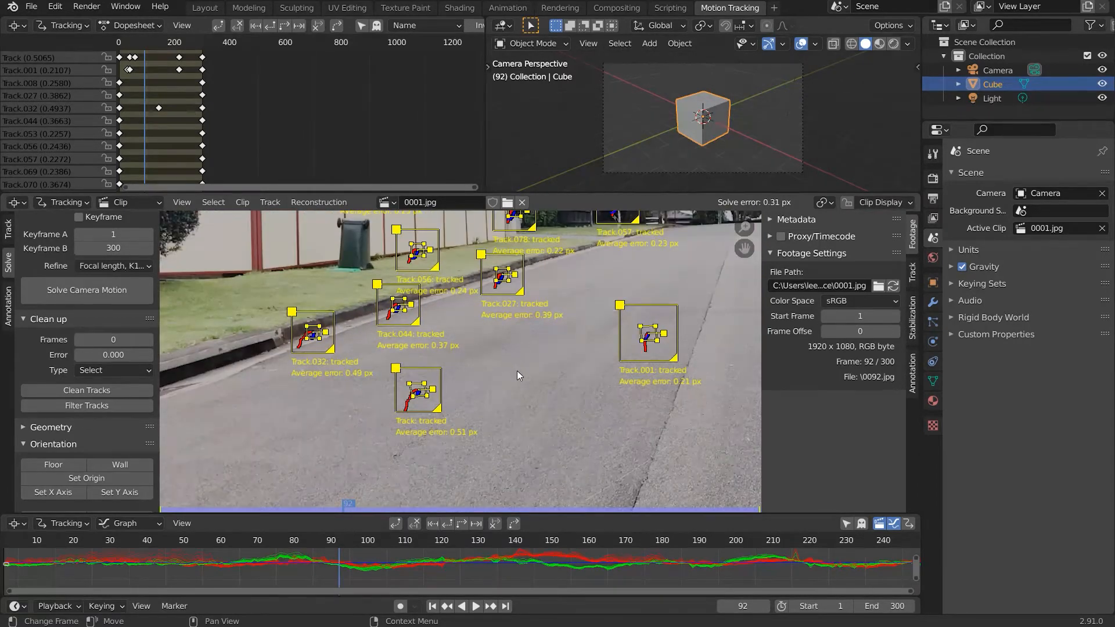
left_click(313, 347)
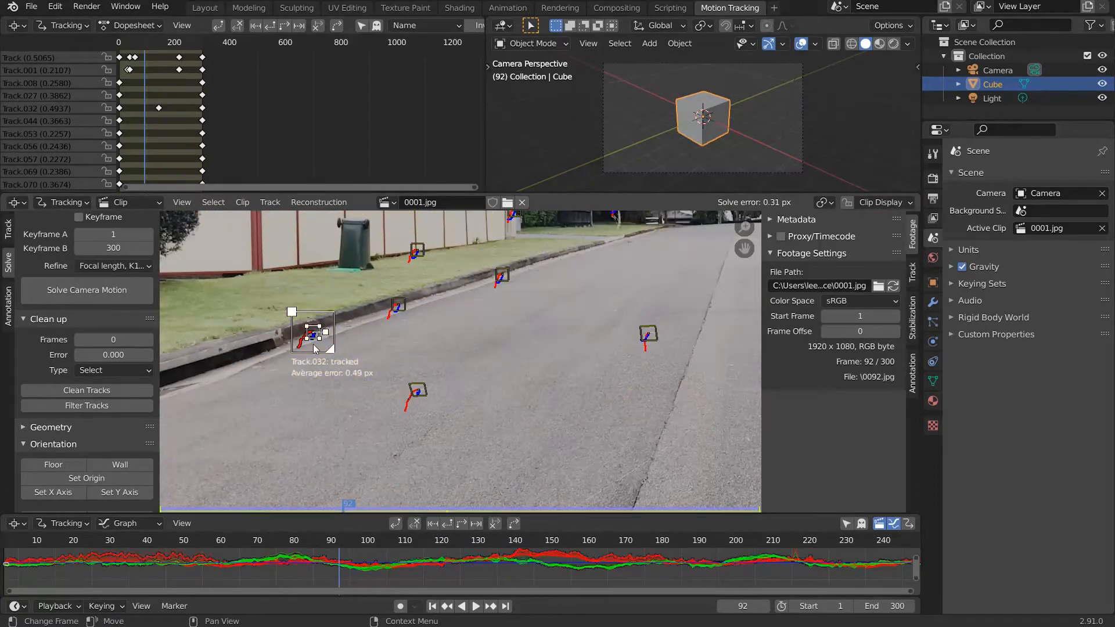
key("x")
left_click(253, 345)
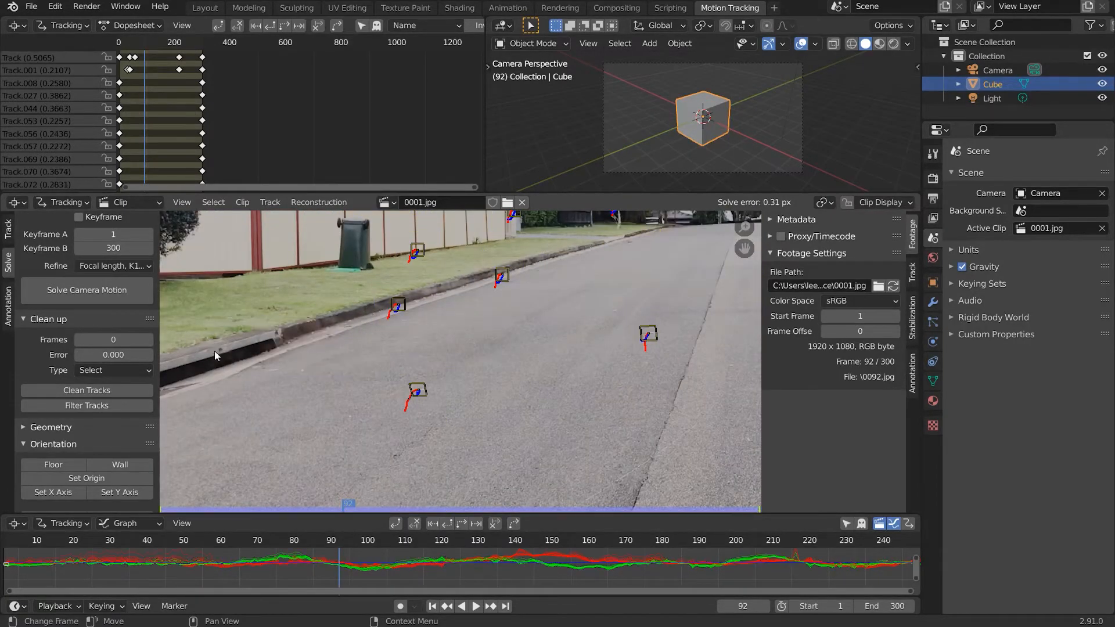
left_click(86, 290)
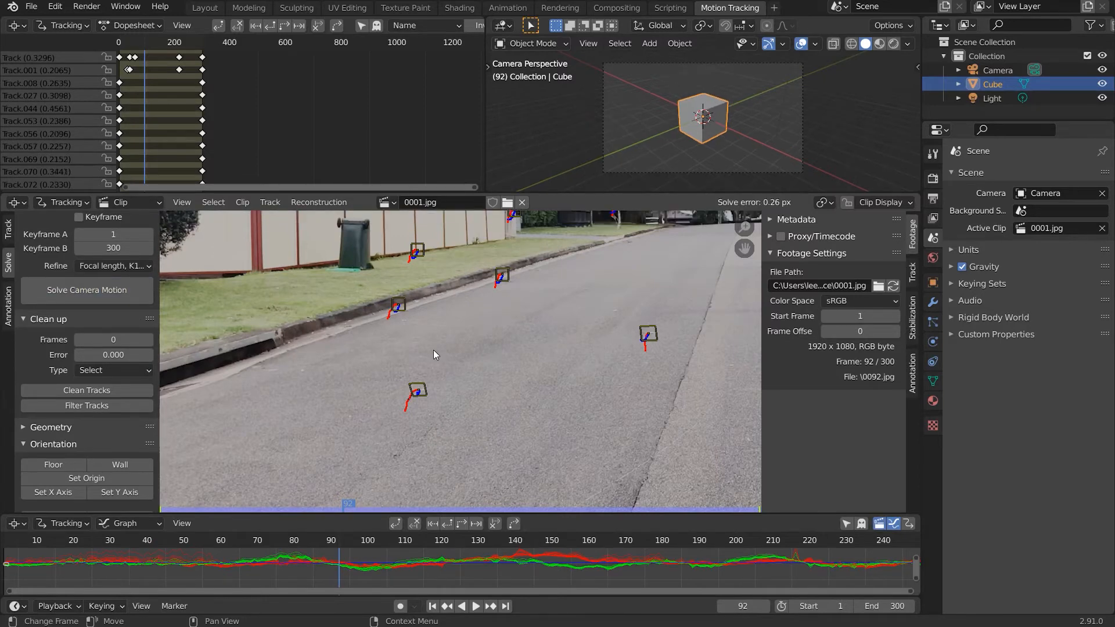
Step: Set up the tracking scene from the solved camera motion
scroll(570, 355, "down", 3)
middle_click_drag(578, 358, 428, 350)
scroll(428, 349, "down", 2)
scroll(465, 370, "down", 1)
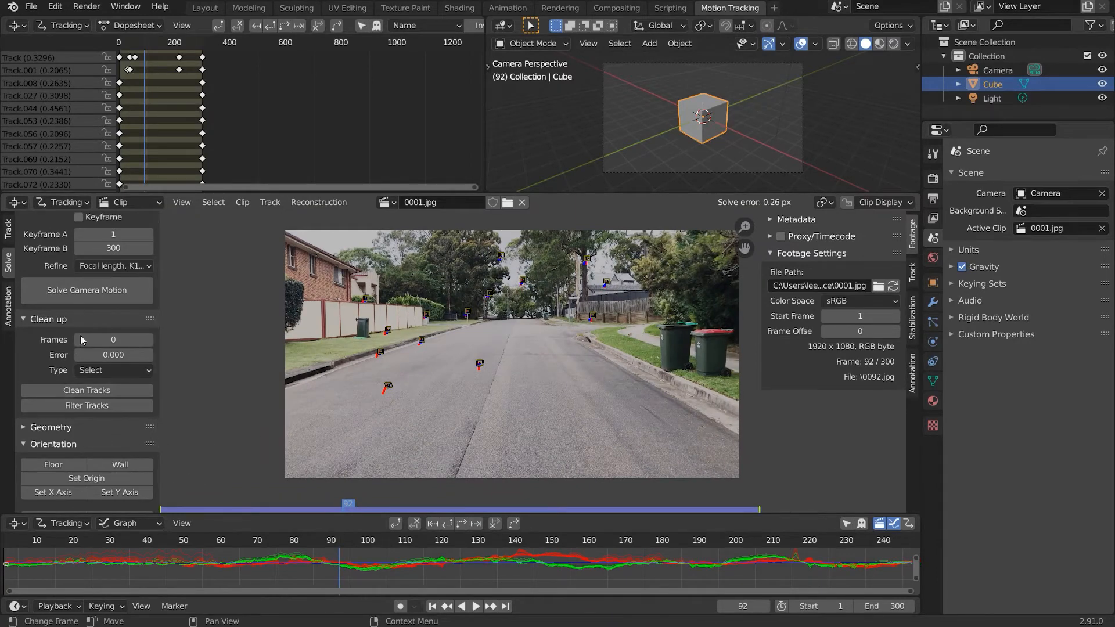
scroll(98, 459, "down", 4)
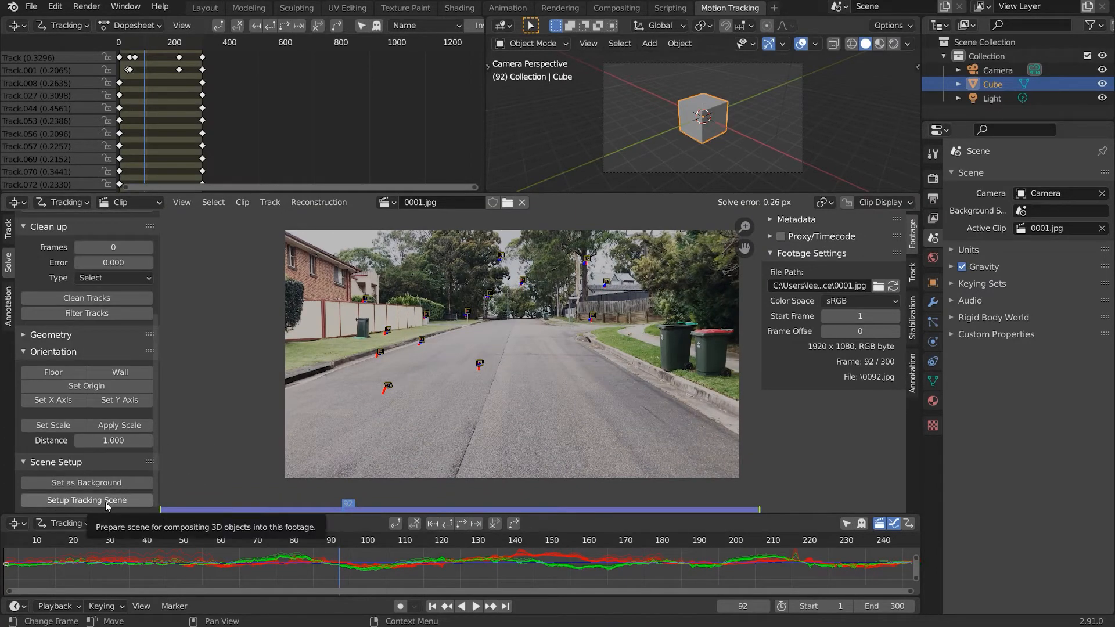
left_click(86, 500)
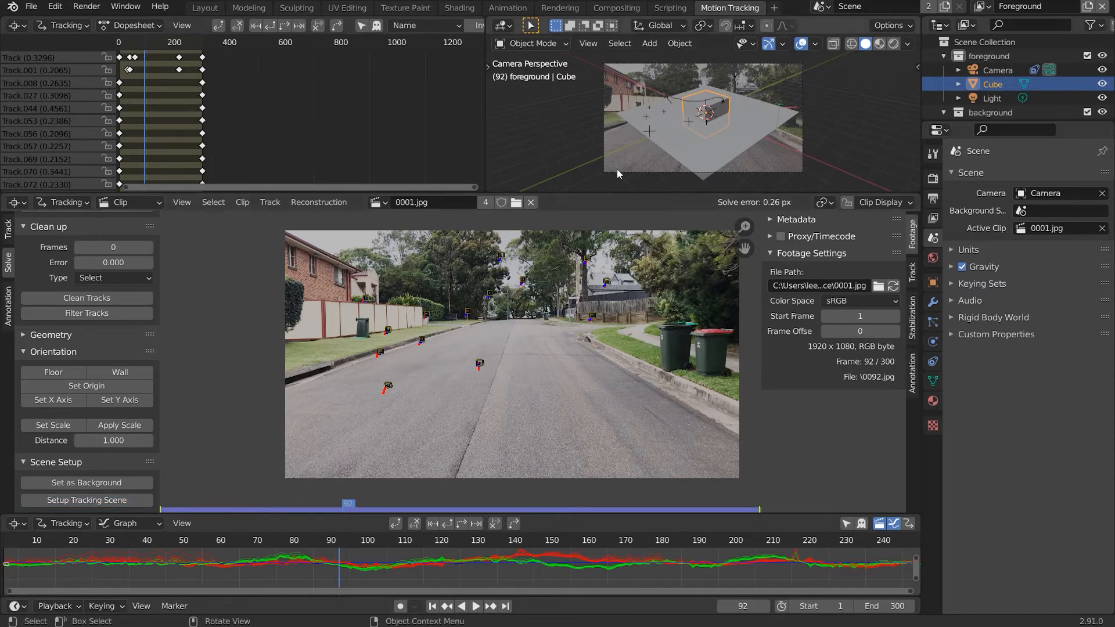
Step: Expand the 3D viewport over the dope sheet area, make it taller, and view the scene through the camera
middle_click_drag(651, 116, 651, 93)
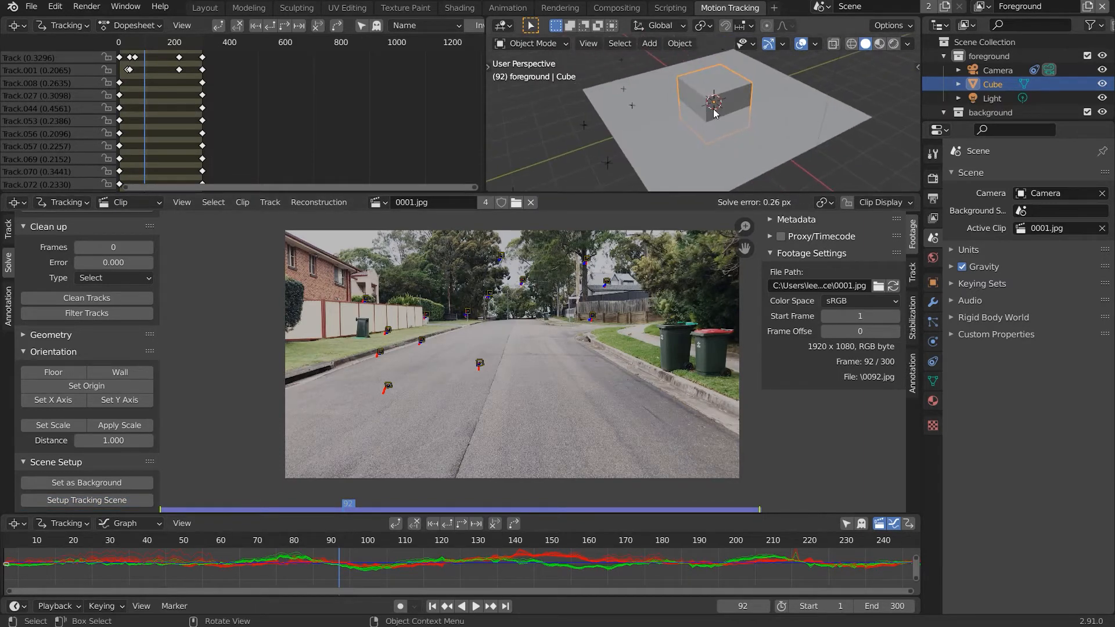
left_click_drag(486, 19, 216, 61)
left_click_drag(546, 193, 546, 228)
scroll(547, 127, "down", 4)
key("KP_0")
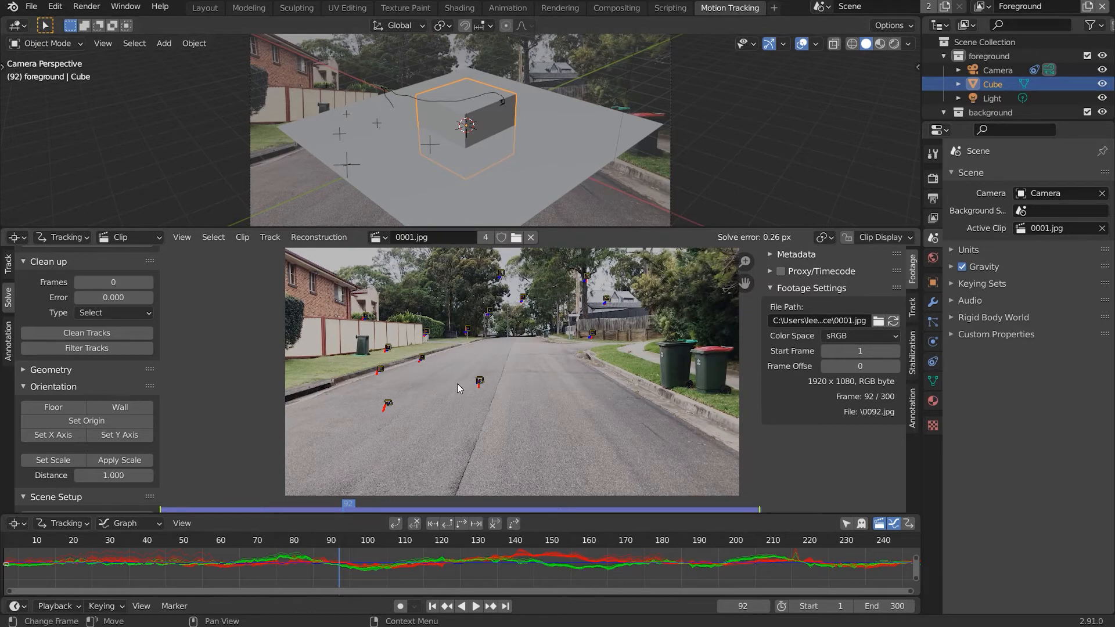
Step: Move to frame 98 and define the floor from the three road and kerb tracks Track, Track.027 and Track.001
middle_click_drag(495, 380, 553, 384)
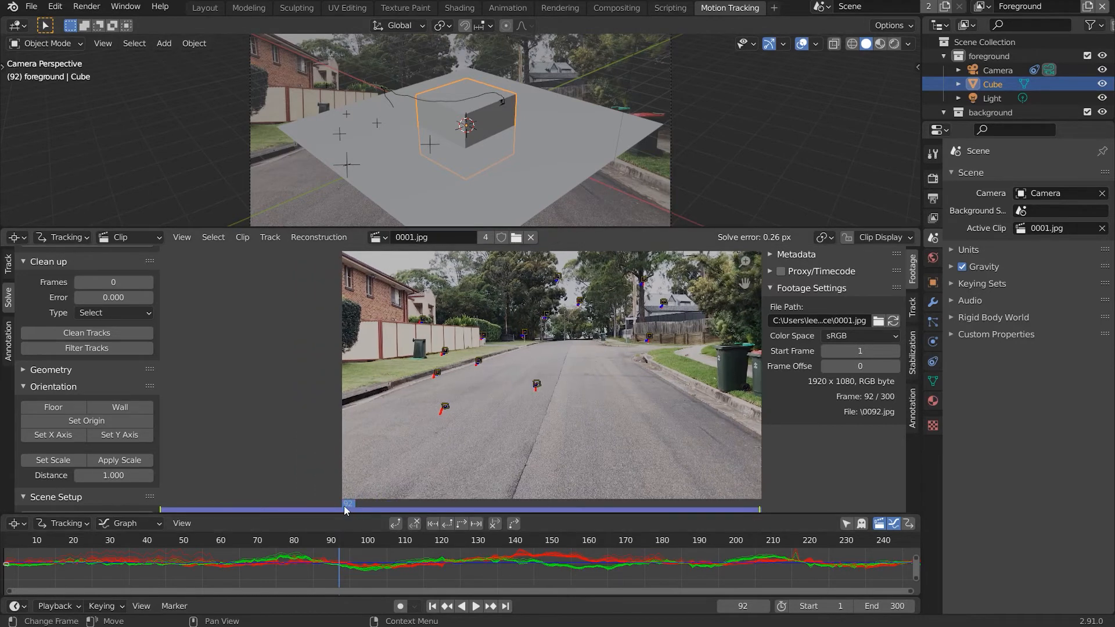
left_click(534, 555)
left_click_drag(542, 510, 355, 503)
scroll(462, 422, "up", 3)
middle_click_drag(461, 428, 409, 381)
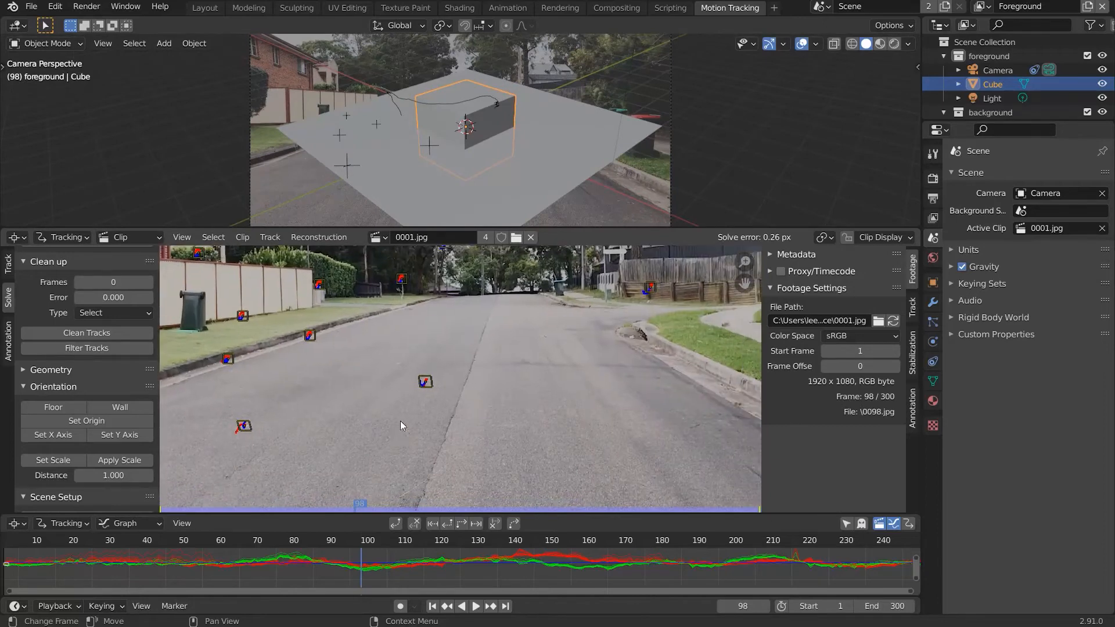
left_click(244, 428)
left_click(311, 336, "shift")
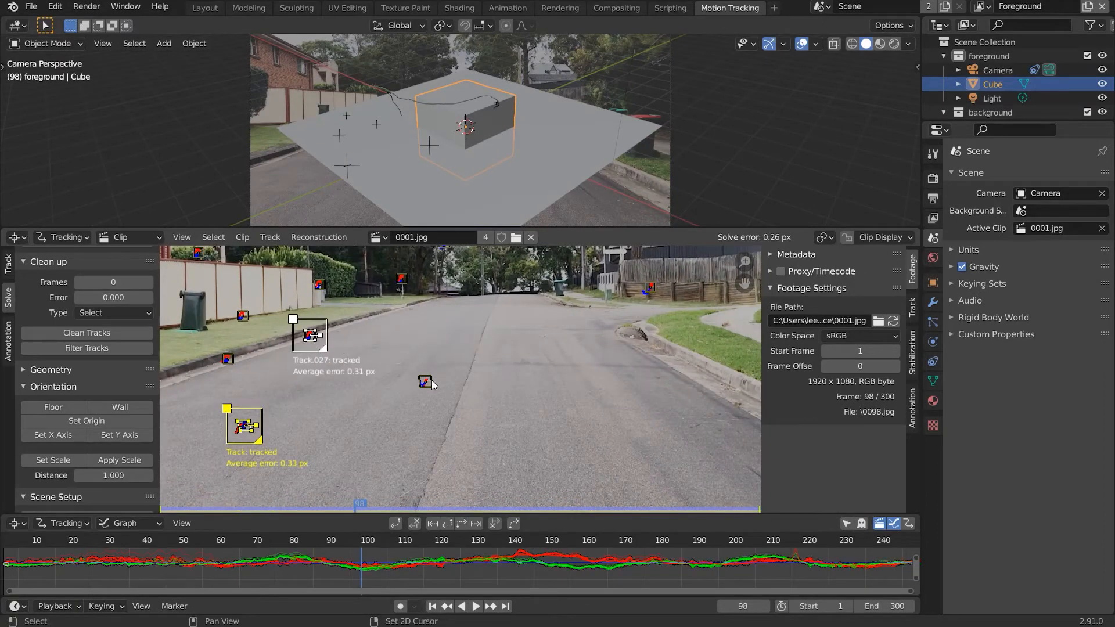
left_click(428, 382, "shift")
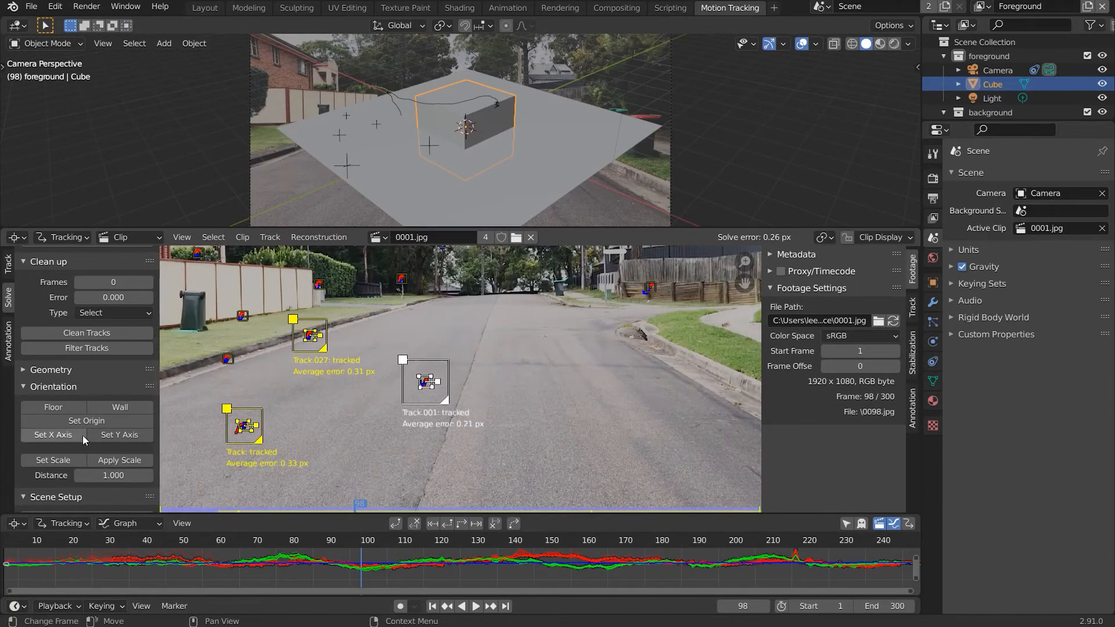
left_click(53, 407)
scroll(509, 189, "down", 3)
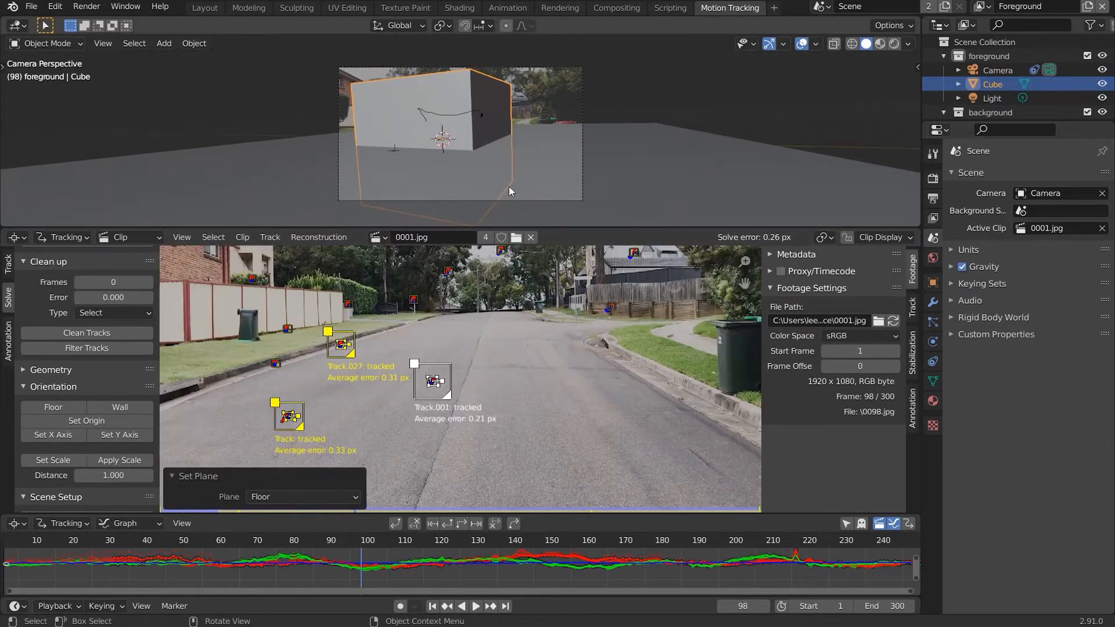
Step: Set the scene origin at the mid-road track, Track.001
scroll(509, 186, "up", 2)
left_click(437, 390)
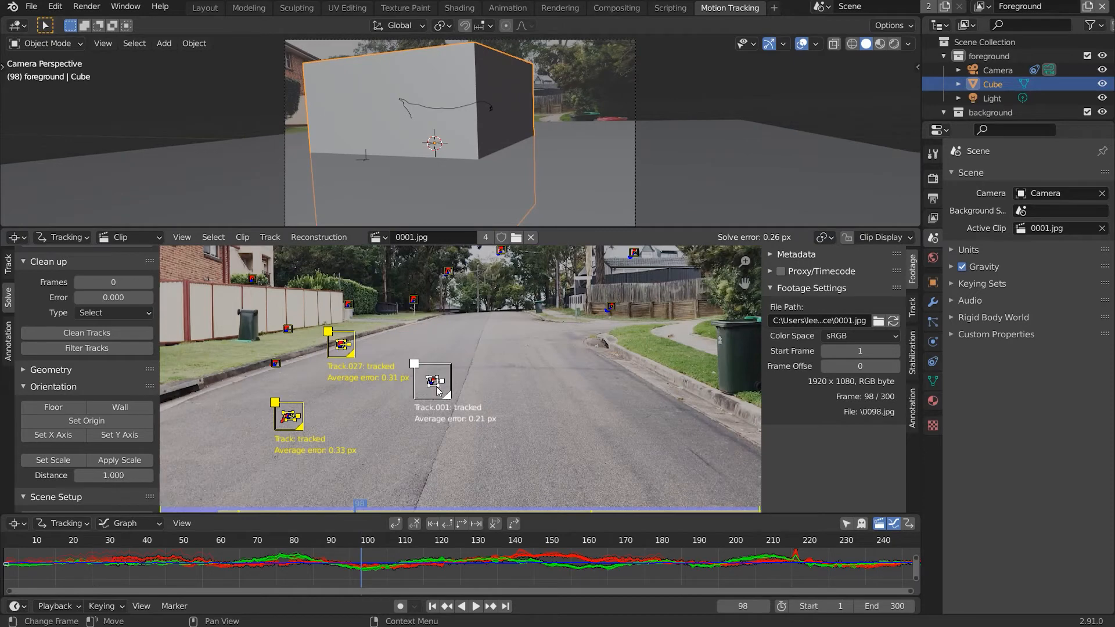
left_click(437, 385)
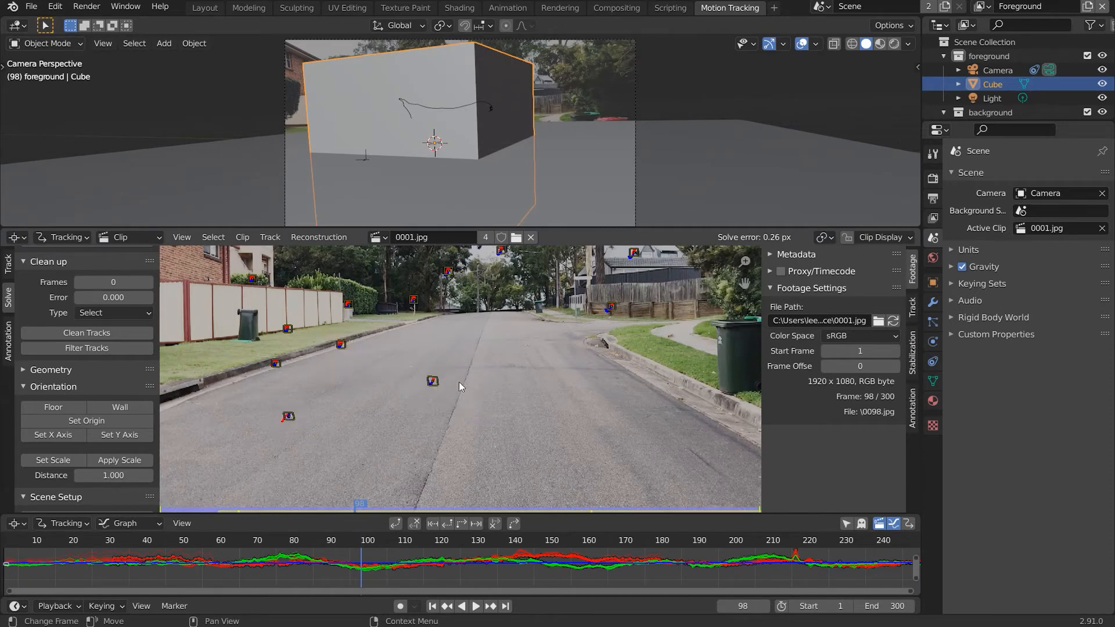
left_click(102, 425)
scroll(505, 130, "down", 4)
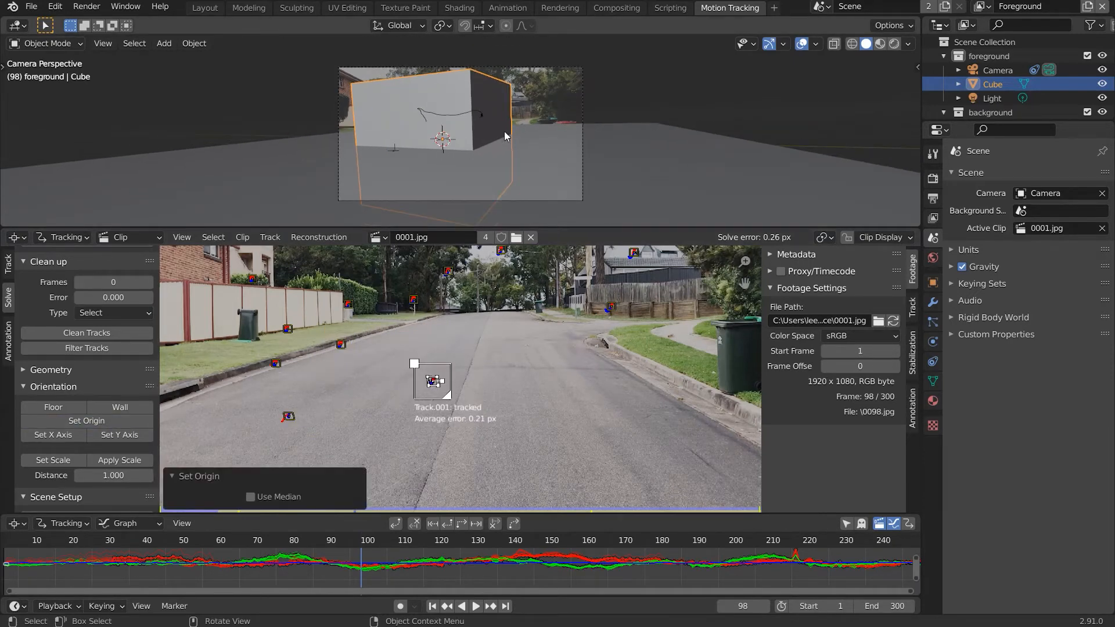
scroll(504, 132, "up", 3)
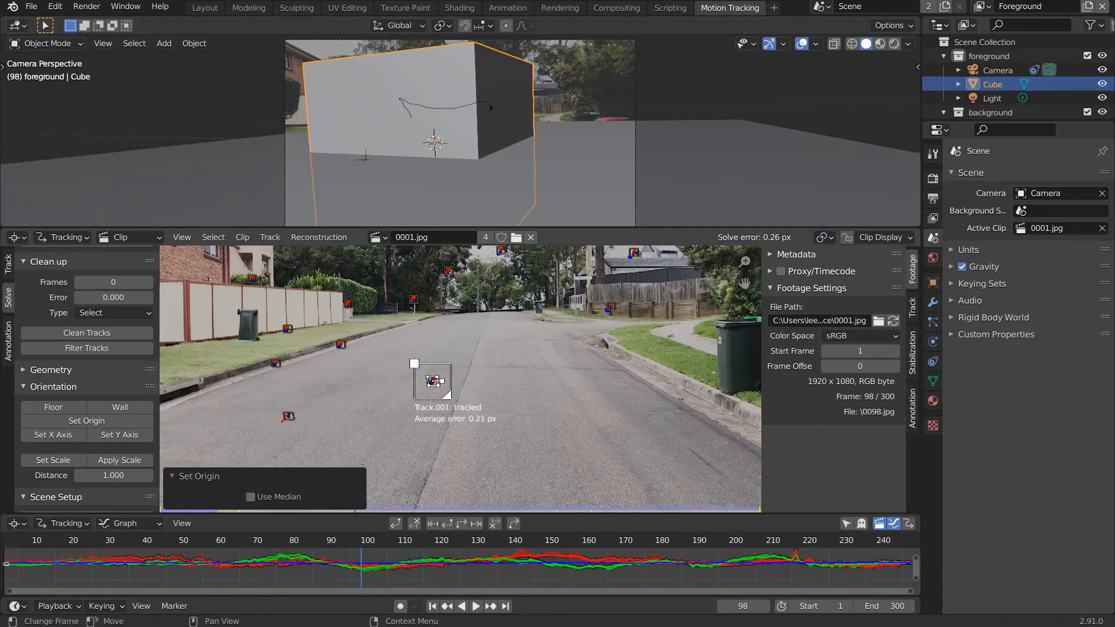
Step: Set the scene scale from the road tracks Track and Track.001, using a distance of 3.4
left_click(304, 426)
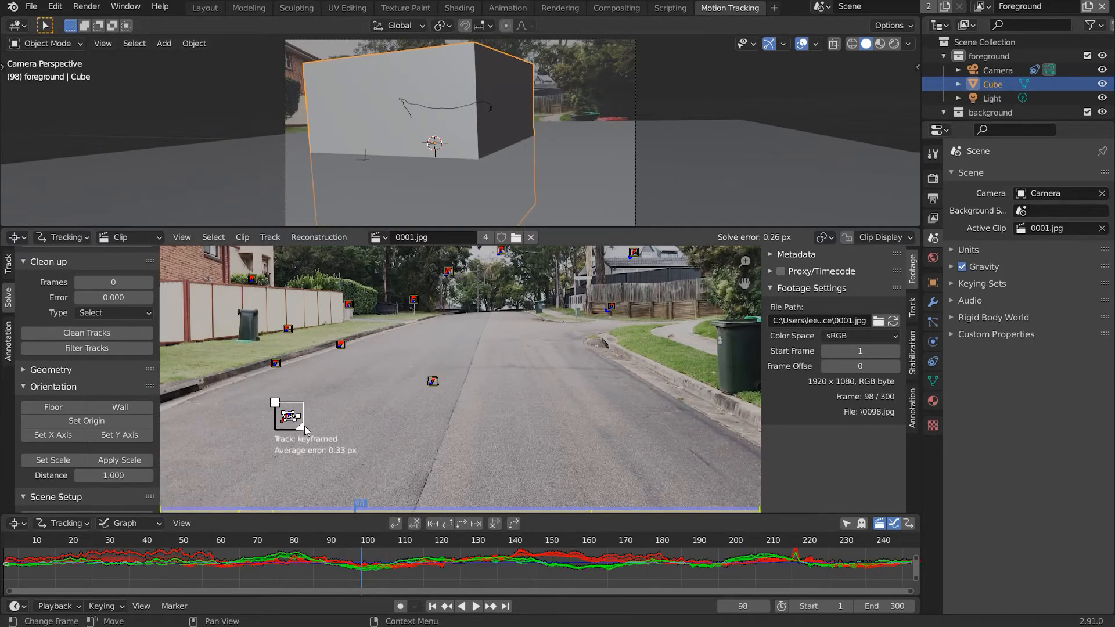
left_click(433, 382, "shift")
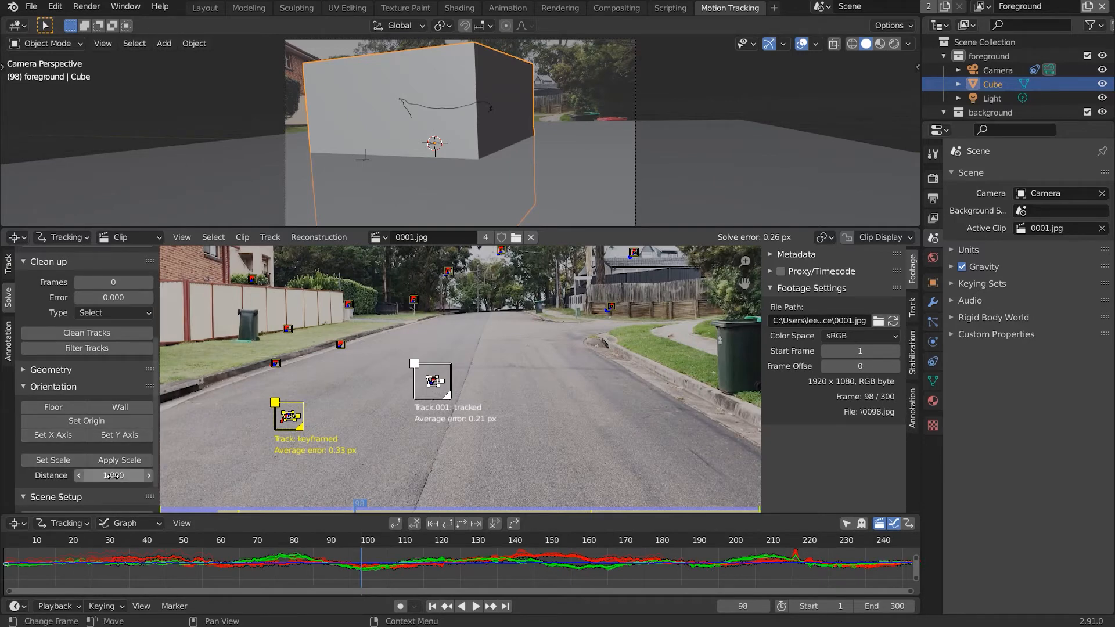
left_click_drag(113, 475, 139, 476)
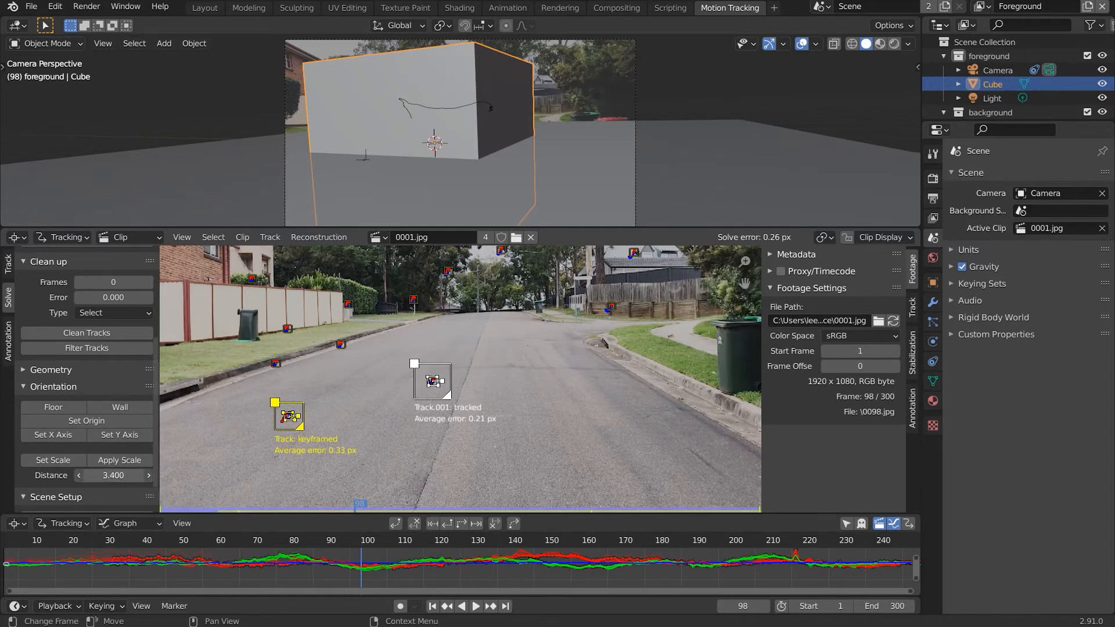
left_click(62, 462)
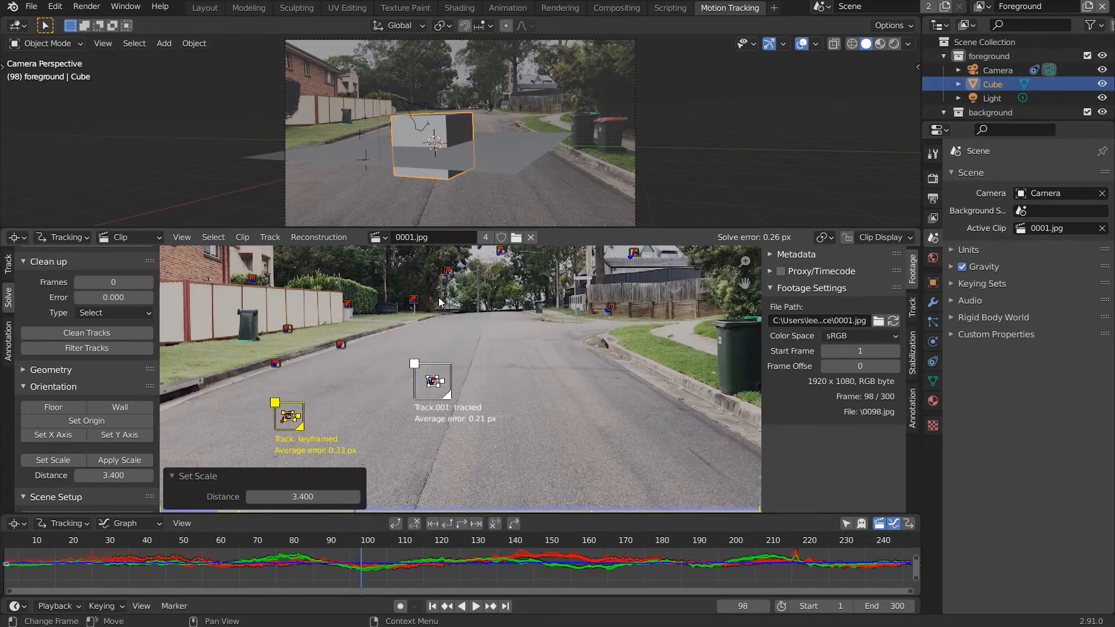
Step: Align the scene's X axis along the road using the far track Track.075
left_click(277, 362)
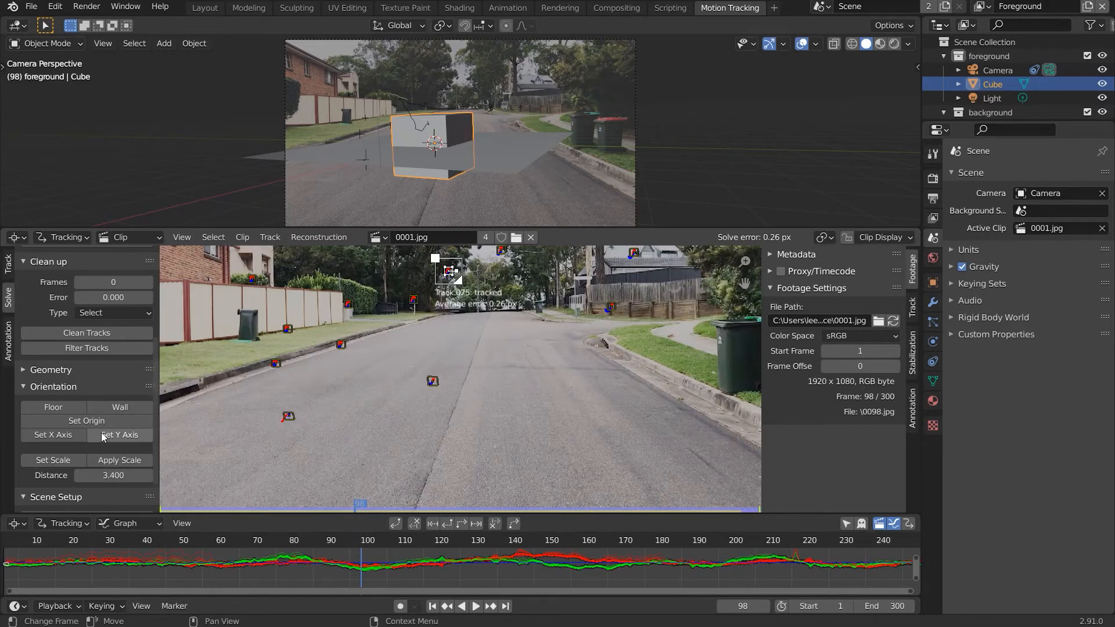
left_click(53, 435)
scroll(448, 207, "down", 1)
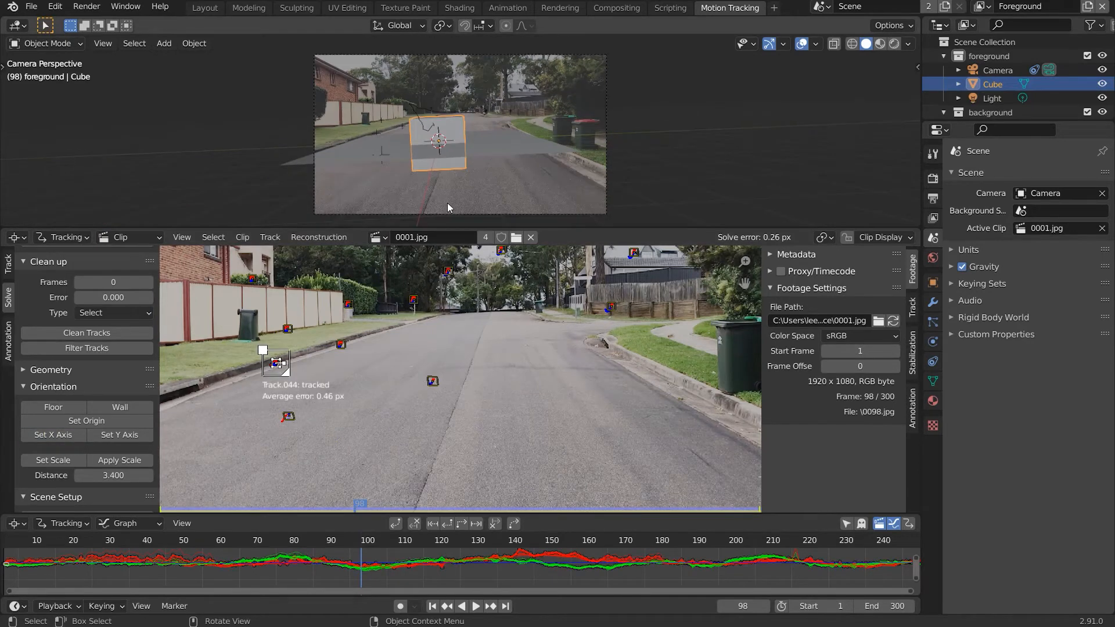
Step: Rotate the camera by about -3° around the global X axis to level the scene with the road
left_click(601, 141)
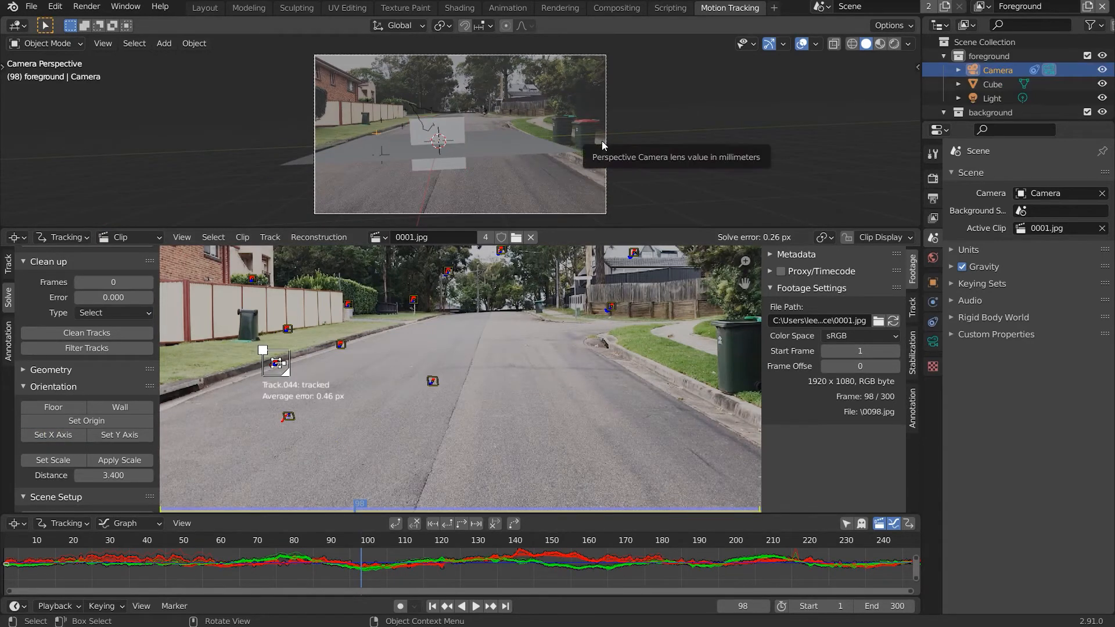
key("r")
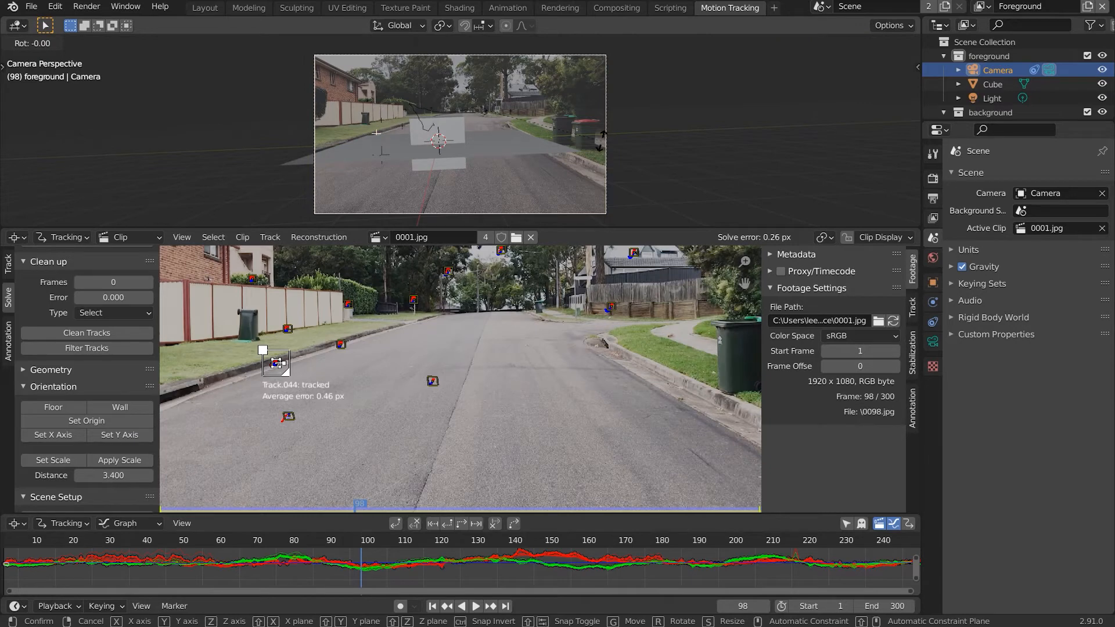
key("x")
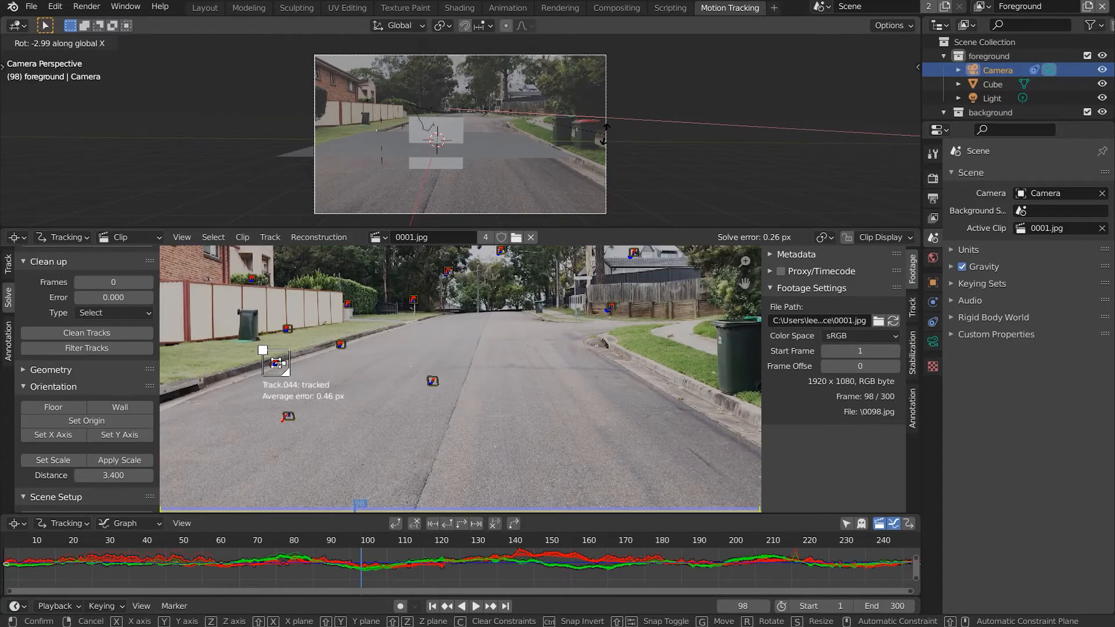
left_click(605, 133)
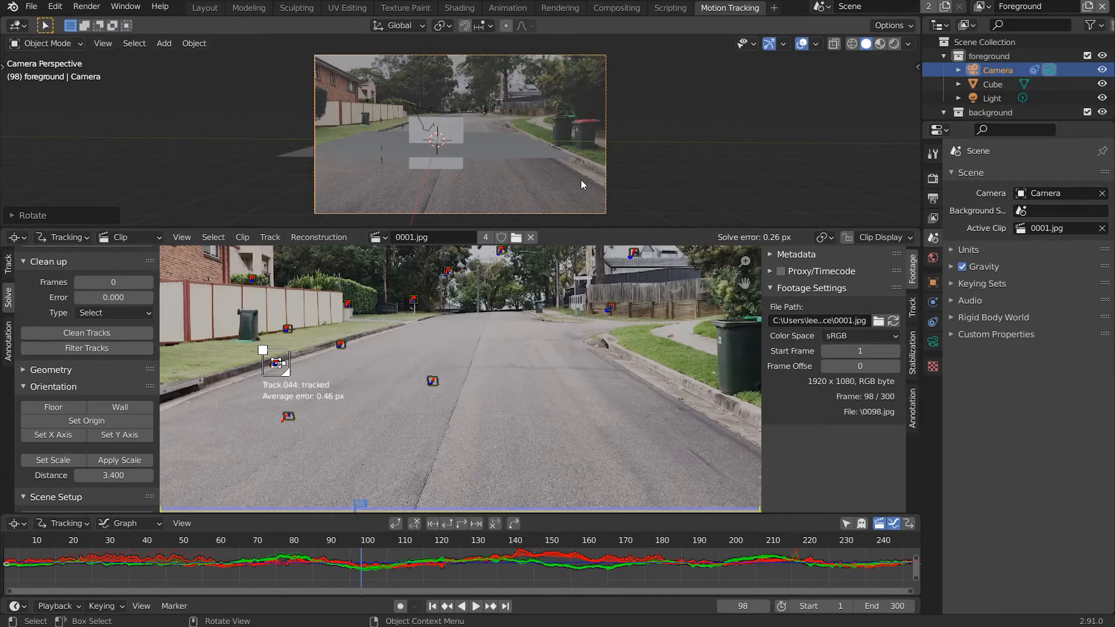
Step: Shift the camera about 0.48 m sideways across the road and set the X axis from the distant track Track.072
key("g")
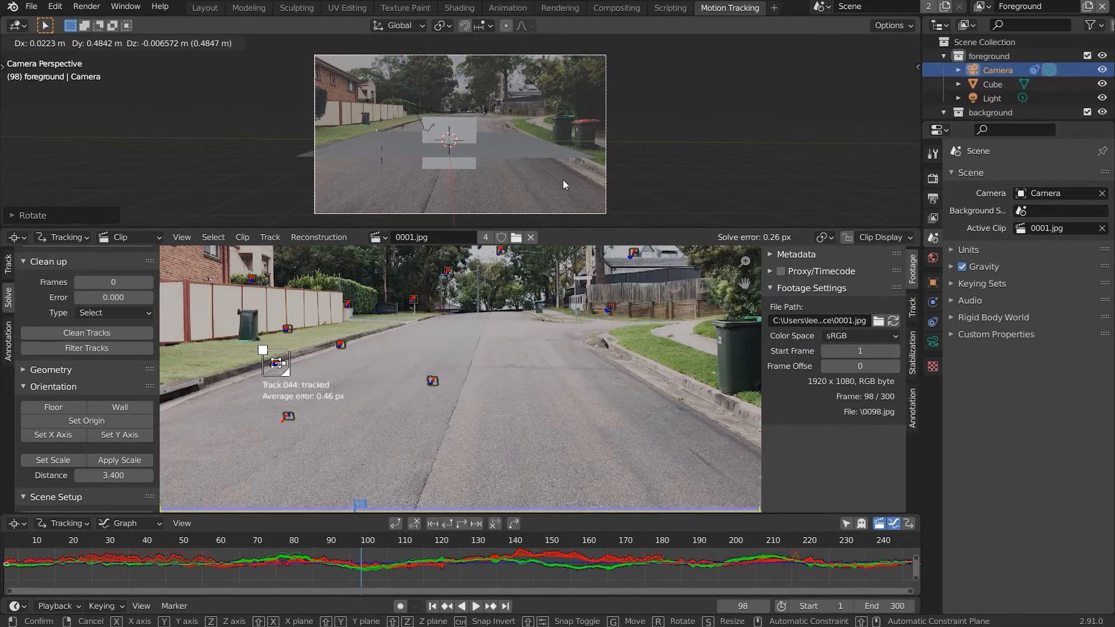
left_click(563, 181)
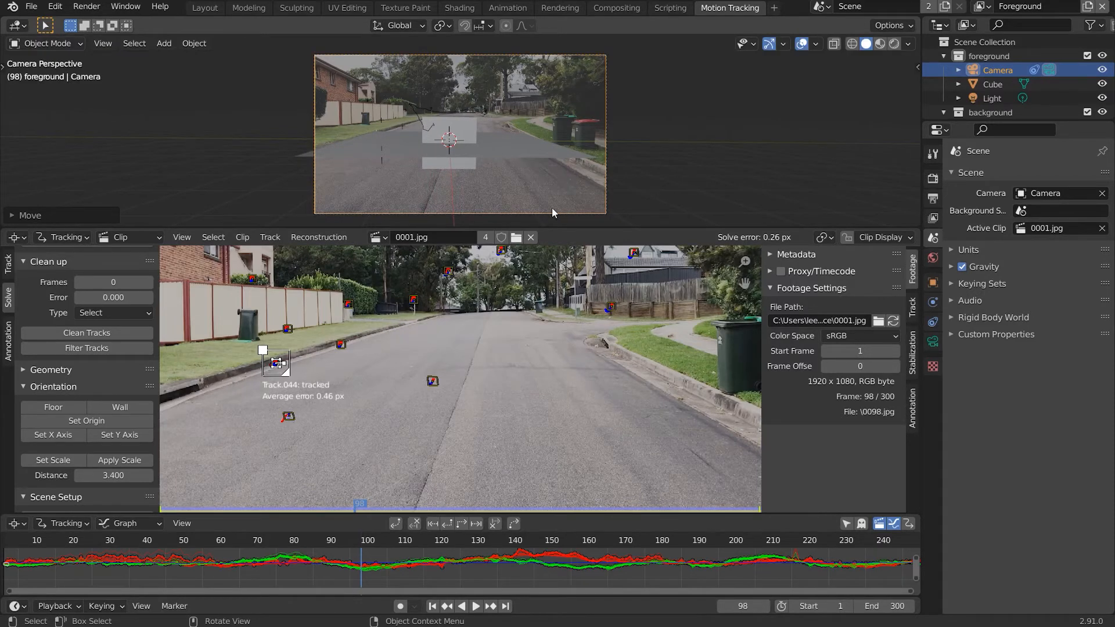
left_click(501, 251)
left_click(69, 440)
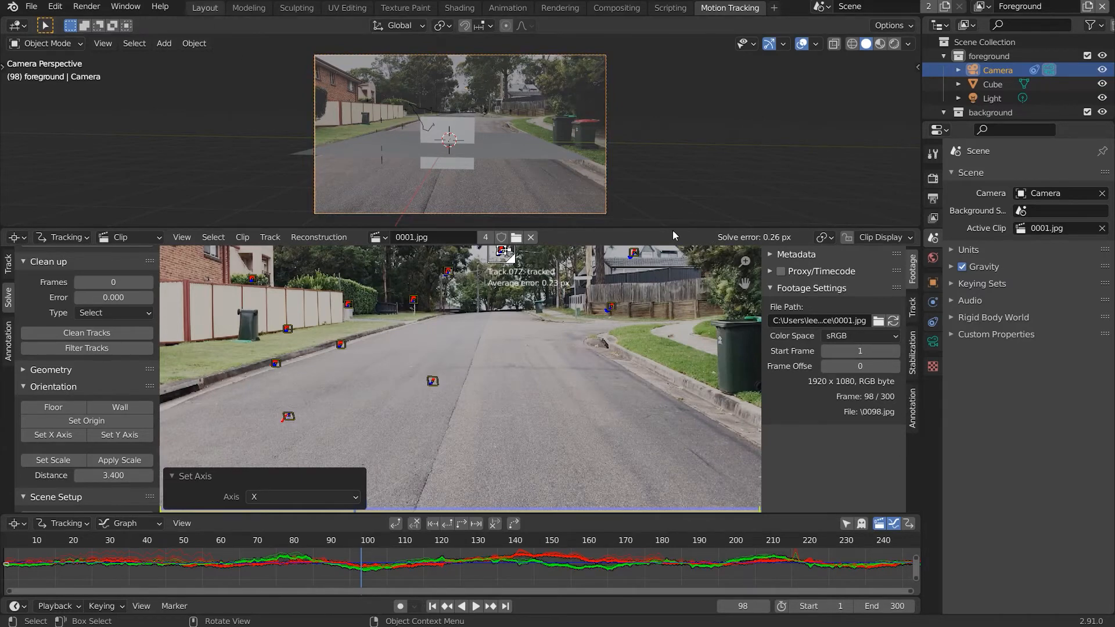
Step: Switch to the Layout workspace and play the footage from near the start to check how the cube sticks to the road
left_click(205, 8)
key("KP_0")
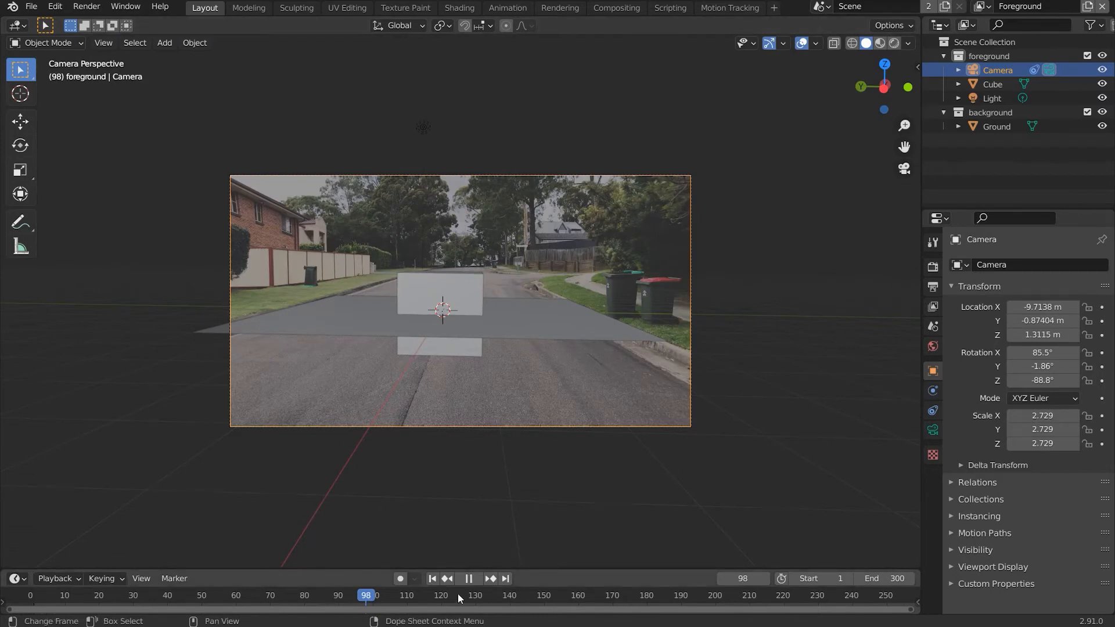
left_click_drag(458, 593, 62, 595)
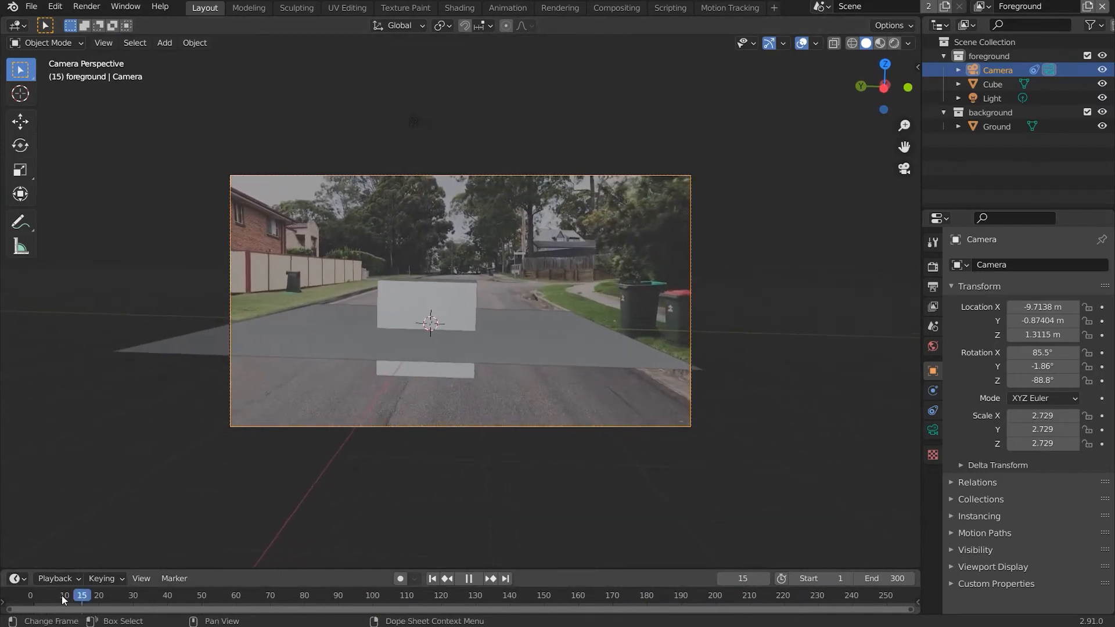
key("space")
left_click(447, 260)
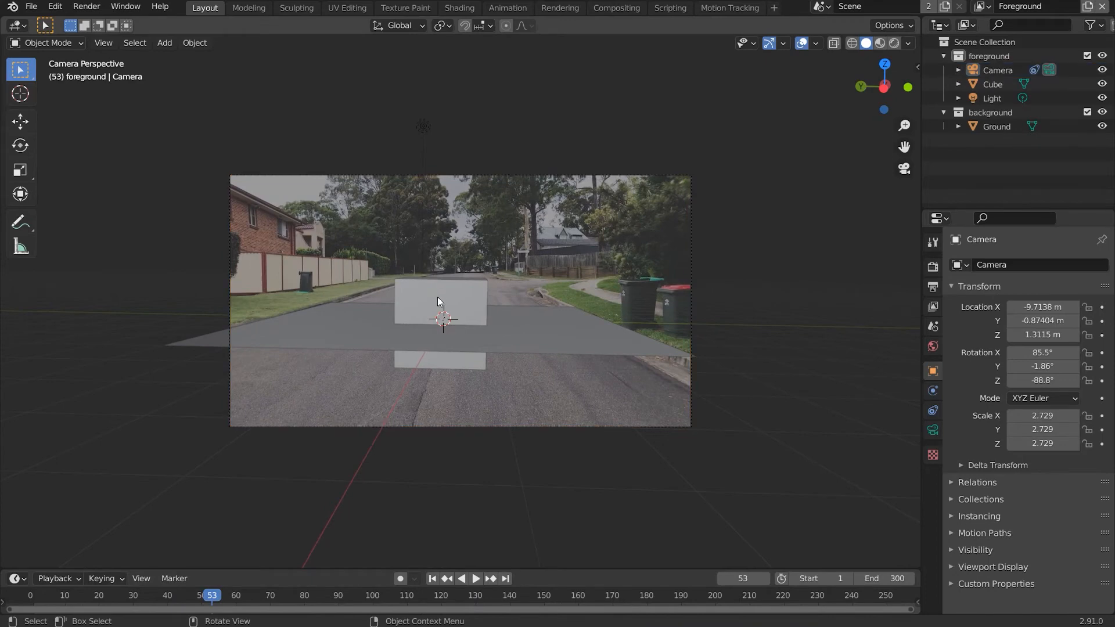
Step: Raise the cube about 0.98 m along Z onto the ground plane, and move Ground into the foreground collection
left_click(438, 297)
key("g")
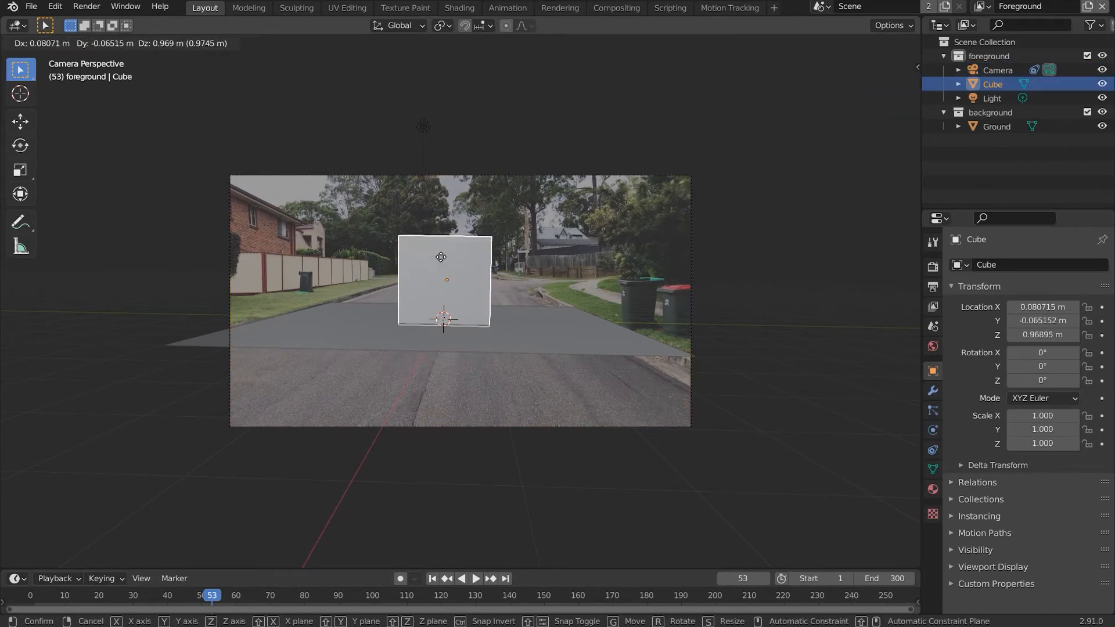
key("z")
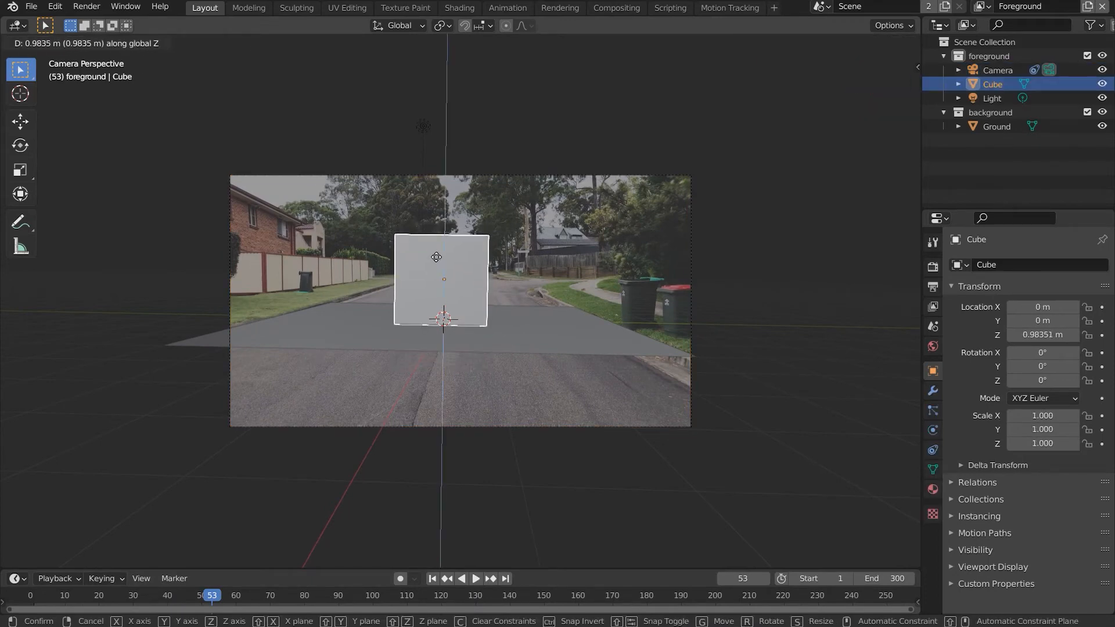
left_click(436, 257)
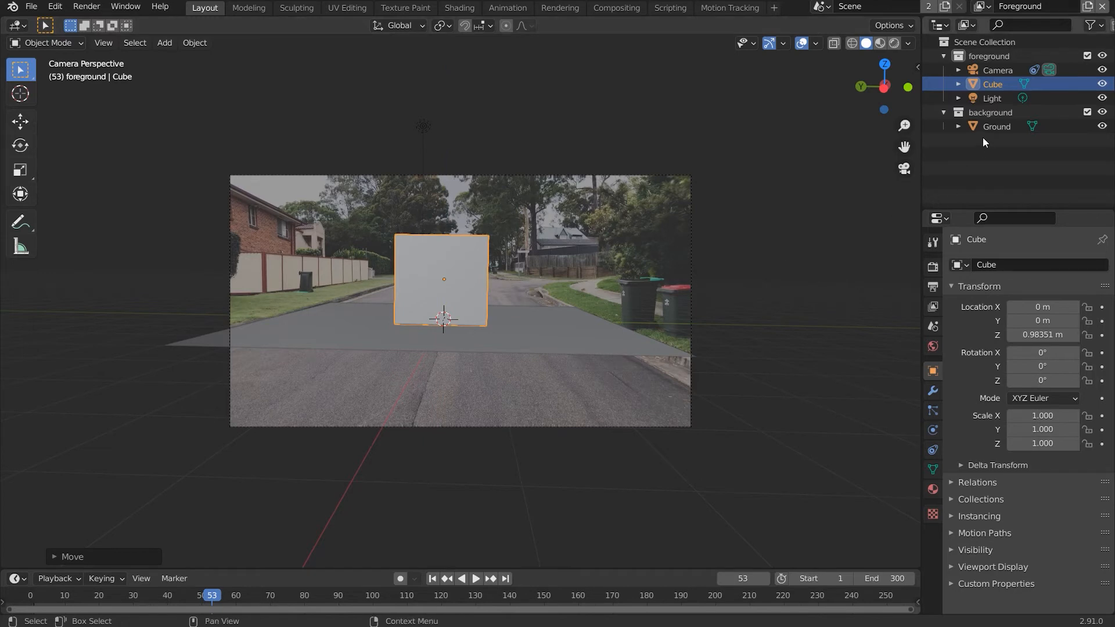
left_click_drag(997, 126, 1009, 86)
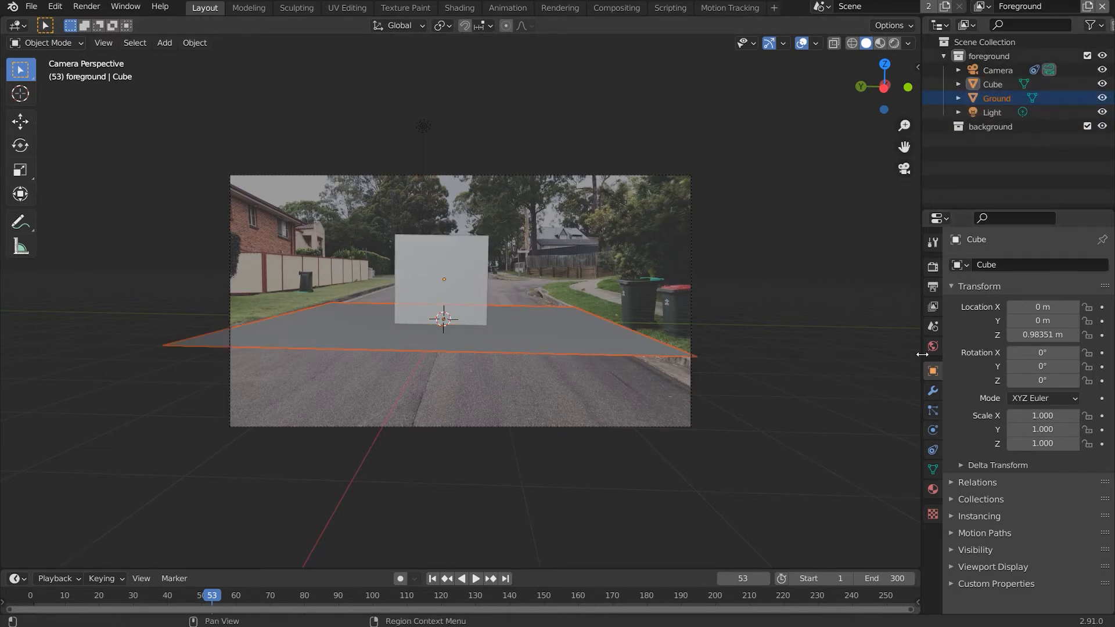
Step: In the Compositing workspace, delete the Undistortion, Scale and both Alpha Over nodes
left_click(627, 10)
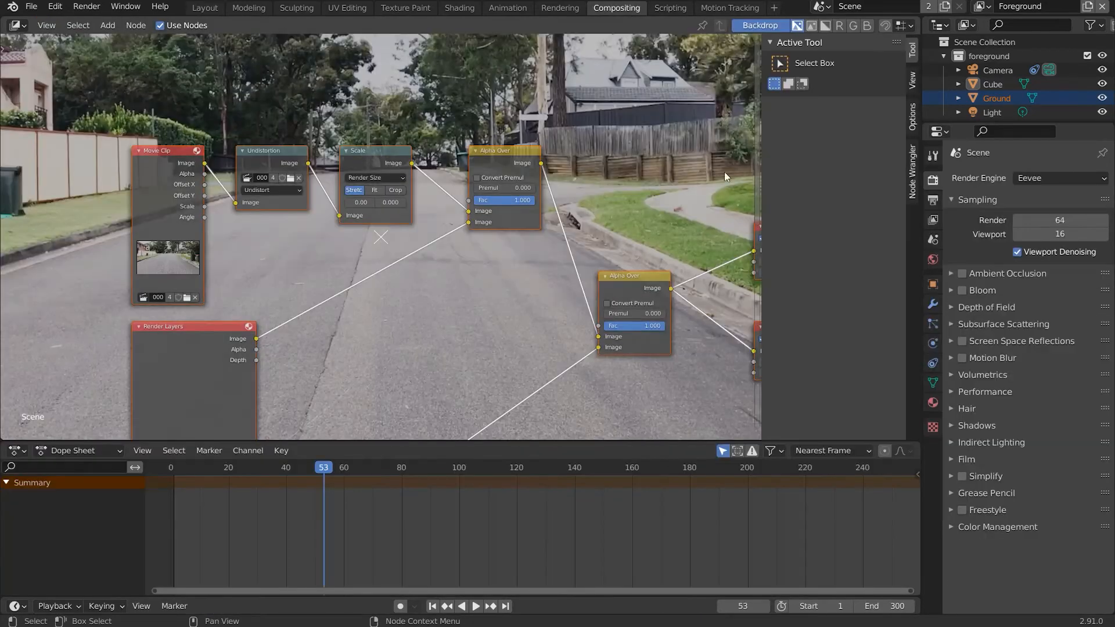
scroll(414, 247, "down", 4)
left_click(494, 255)
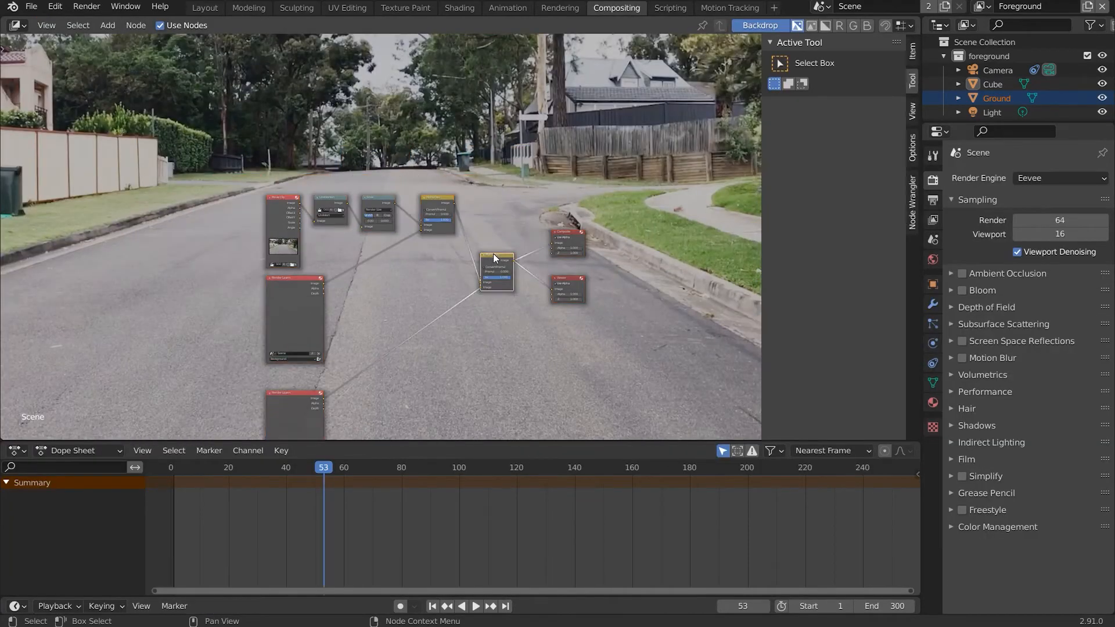
left_click(337, 203, "shift")
left_click(412, 250)
left_click_drag(514, 337, 333, 171)
key("Delete")
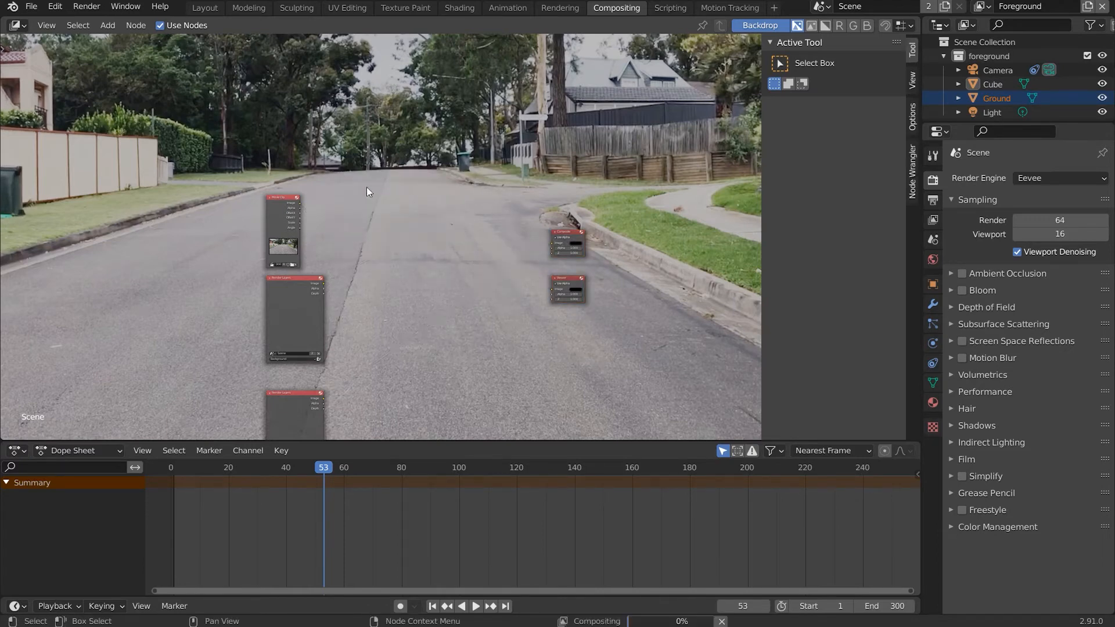
Step: Delete the lower Render Layers node and select the Movie Clip node
left_click(294, 406)
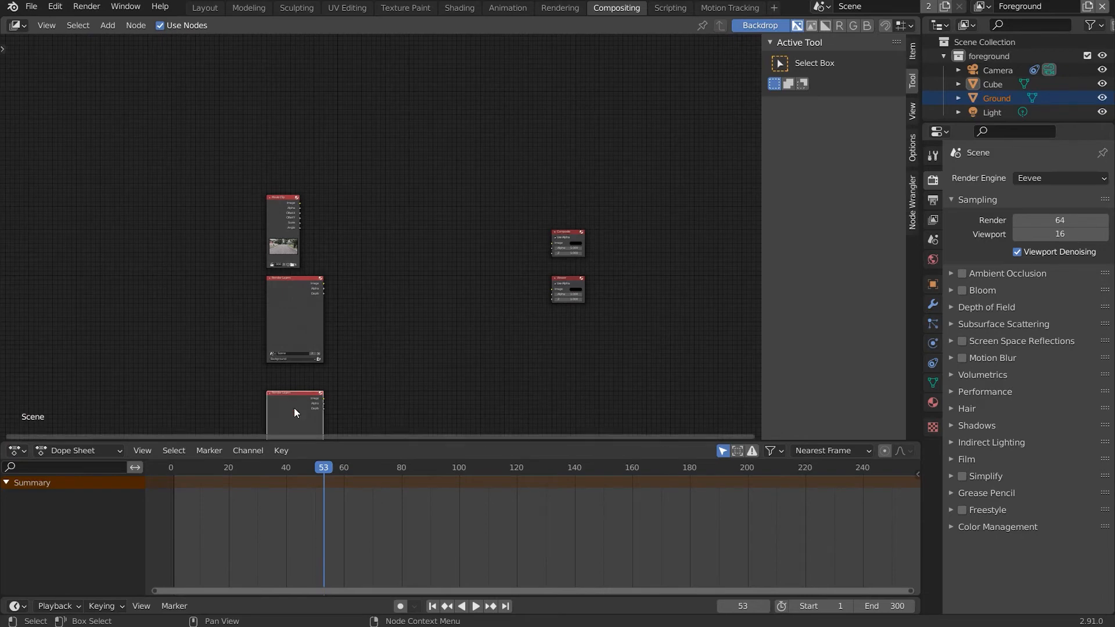
key("Delete")
scroll(286, 239, "up", 5)
scroll(290, 232, "down", 3)
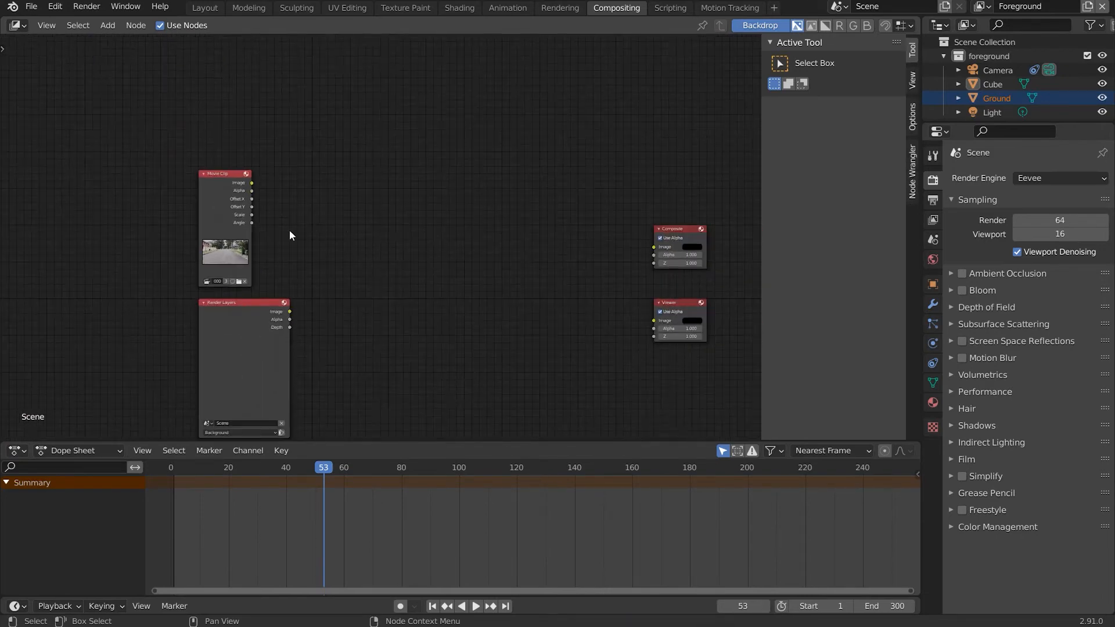
left_click(249, 183)
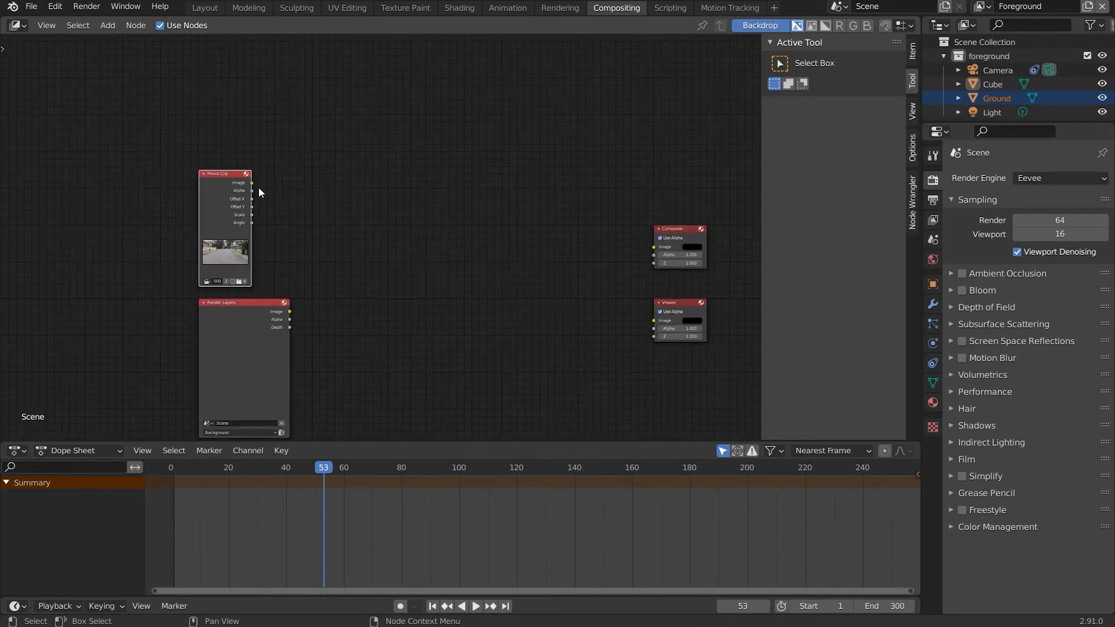
Step: Add an Alpha Over node and connect the Movie Clip image to its first image input and the Render Layers image to its second
key("shift+a")
left_click(489, 273)
type("alpha")
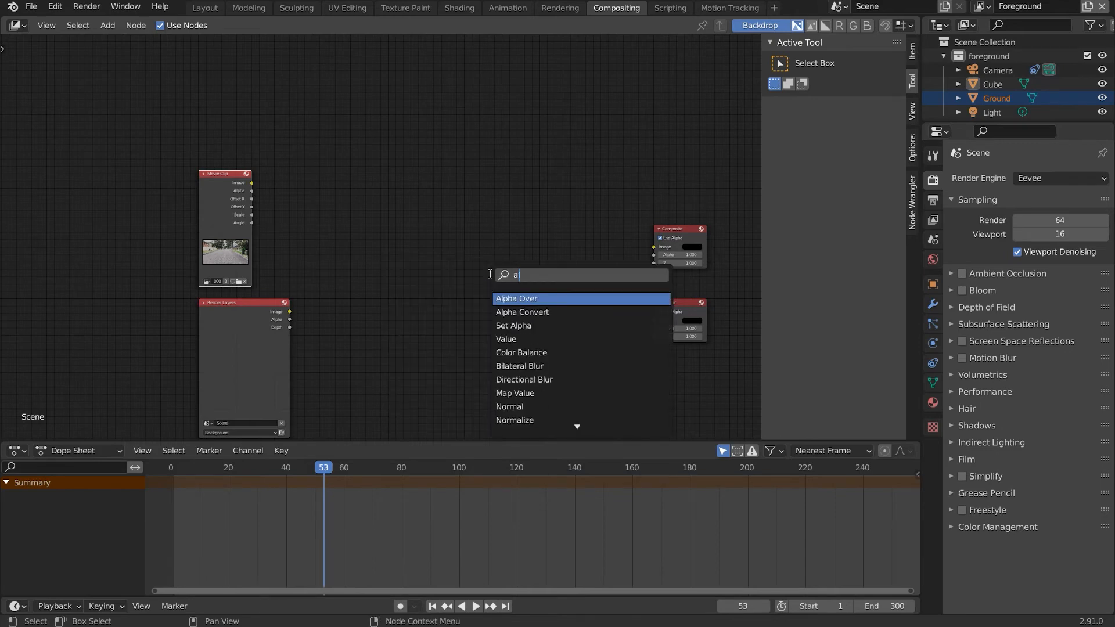
key("Return")
left_click(391, 185)
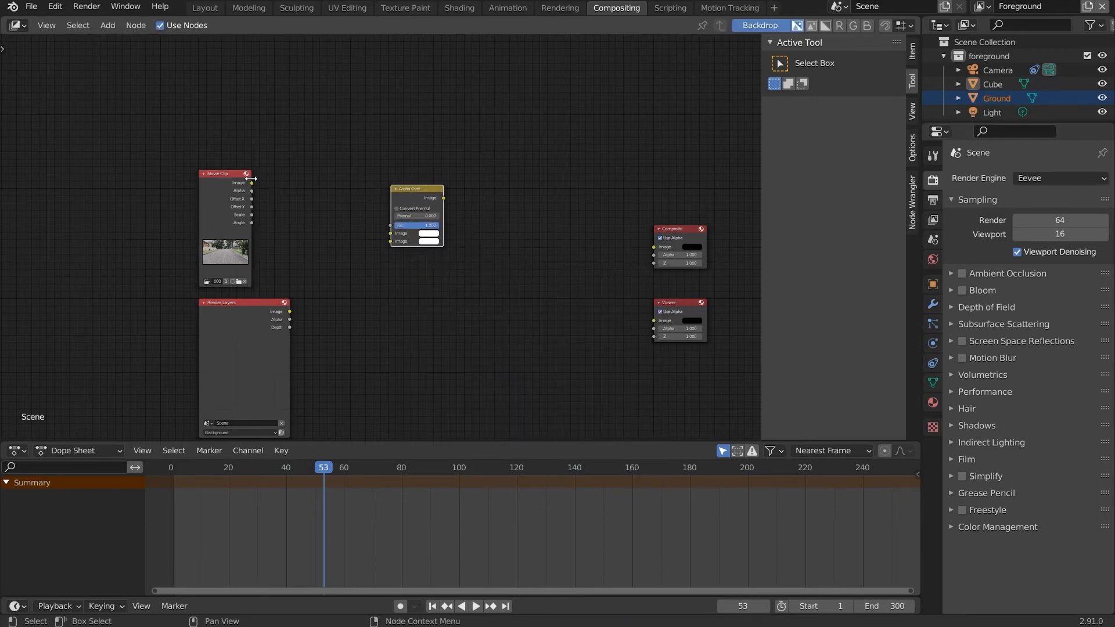
left_click_drag(252, 183, 391, 233)
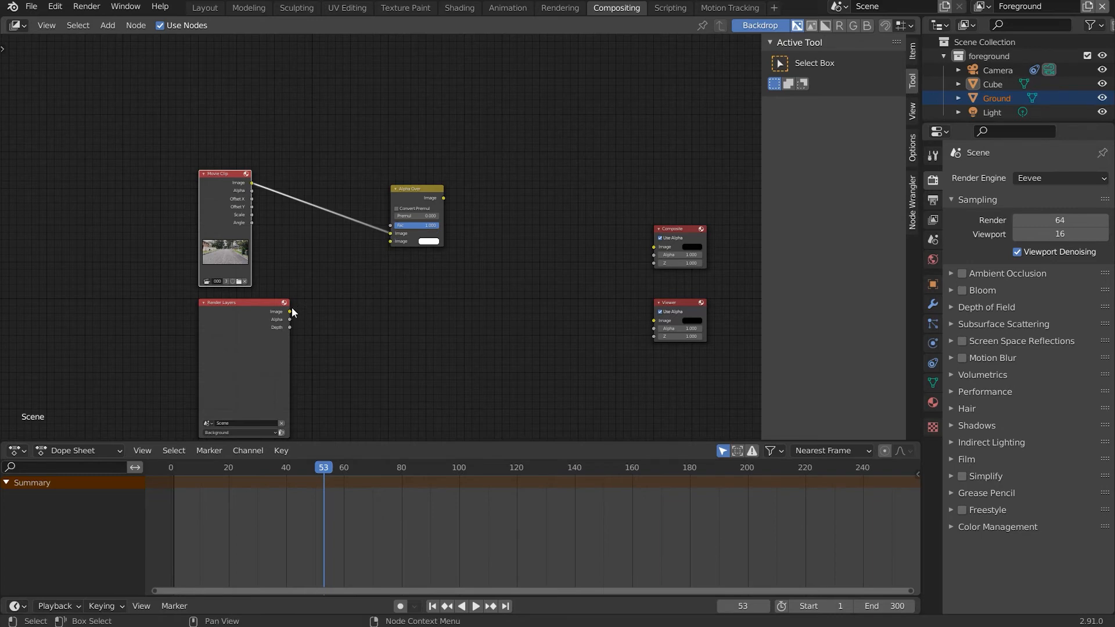
left_click_drag(290, 312, 391, 242)
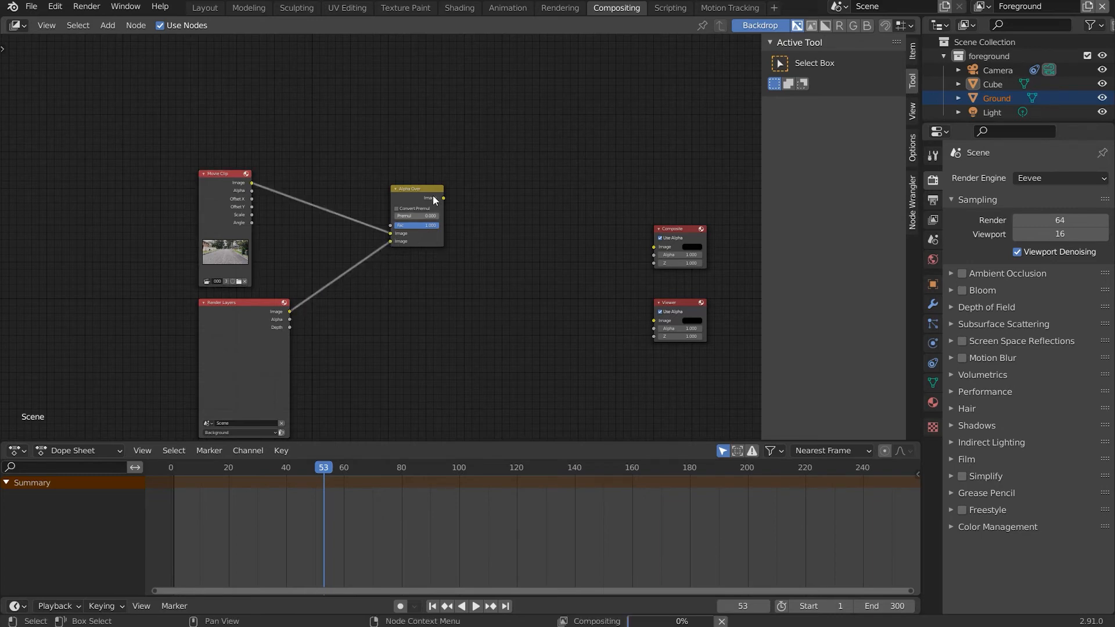
Step: Connect the Alpha Over output to the Composite and Viewer nodes, then shrink the backdrop to show the whole frame and hide the sidebar
left_click_drag(444, 199, 654, 247)
left_click_drag(653, 322, 443, 198)
scroll(334, 221, "down", 2)
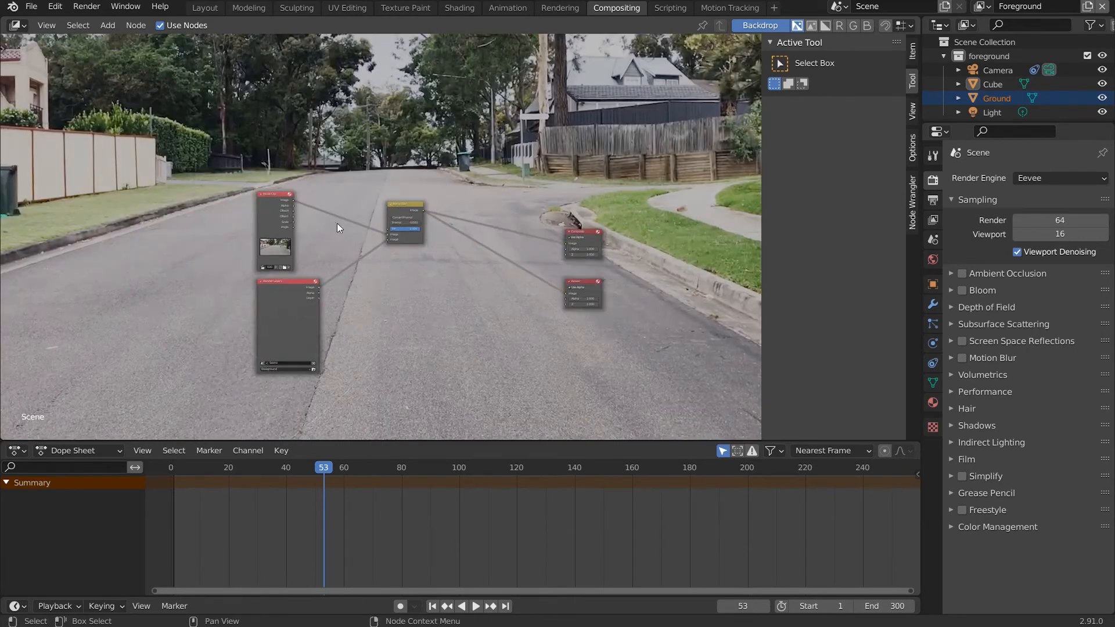
key("v")
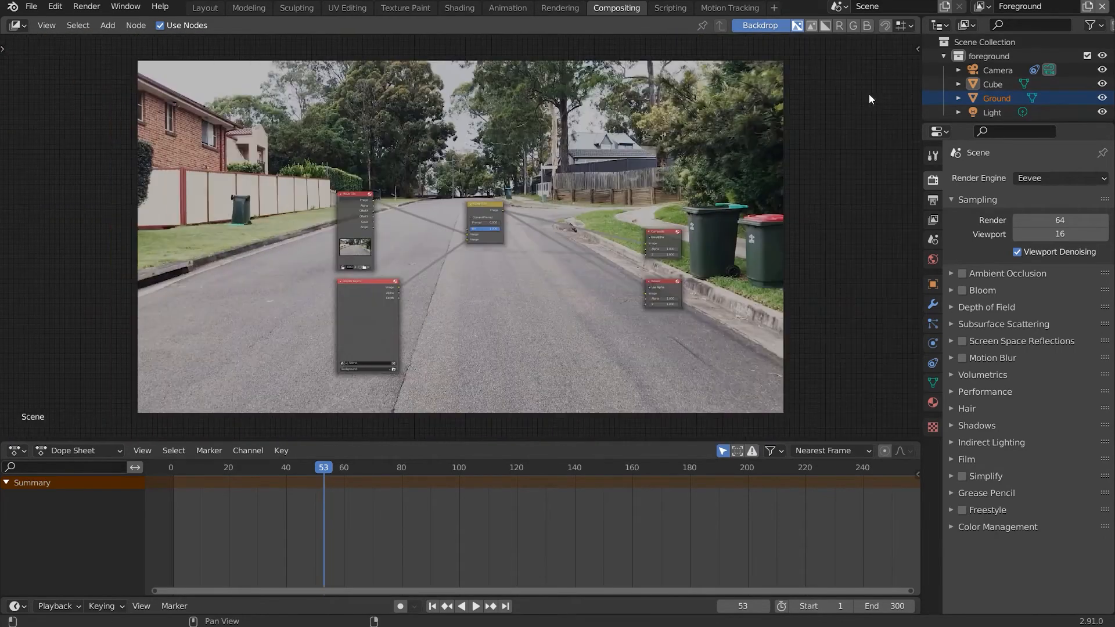
key("n")
Step: In the Layout workspace, show the viewport in rendered shading and make the film transparent
left_click(204, 7)
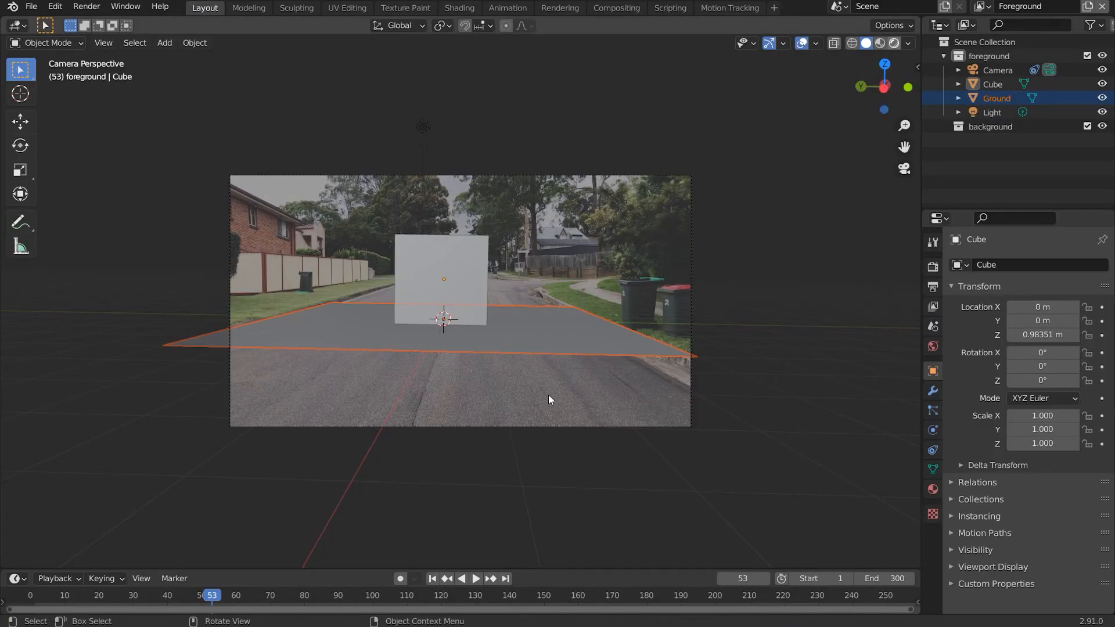
key("z")
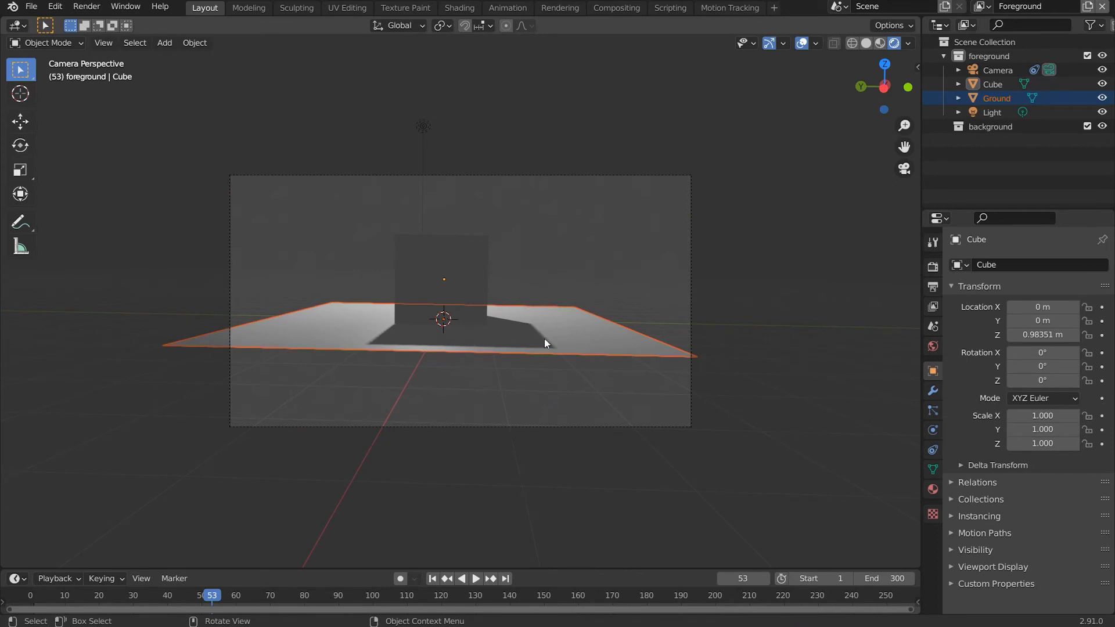
left_click(931, 269)
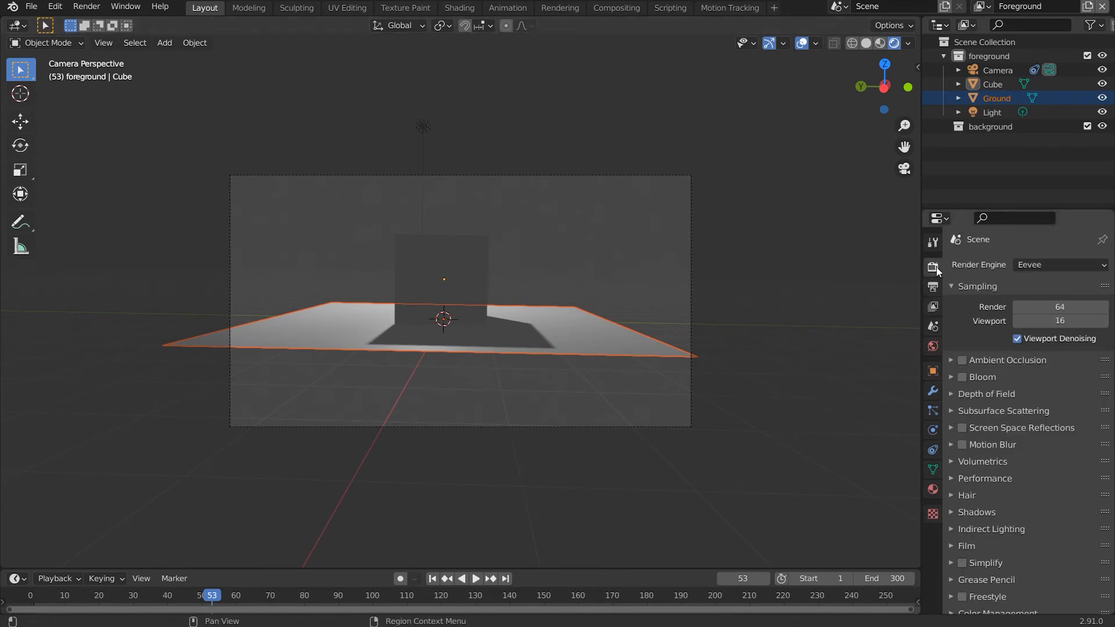
left_click(960, 548)
scroll(1012, 559, "down", 3)
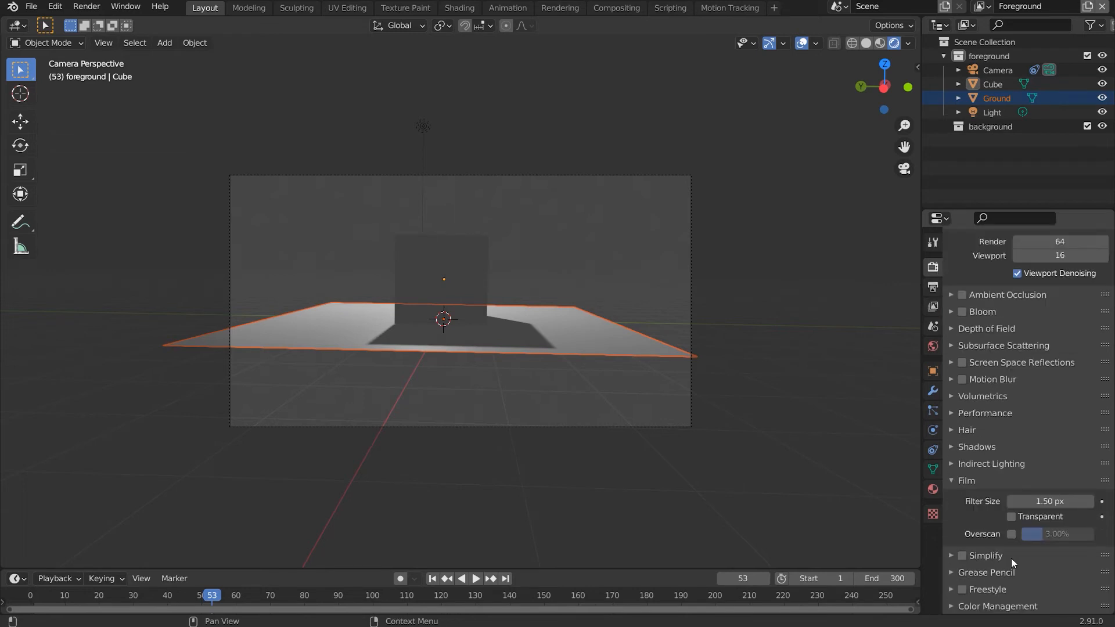
left_click(1012, 519)
scroll(1012, 316, "up", 3)
Step: Set the render engine to Cycles with GPU Compute as the device
left_click(1056, 264)
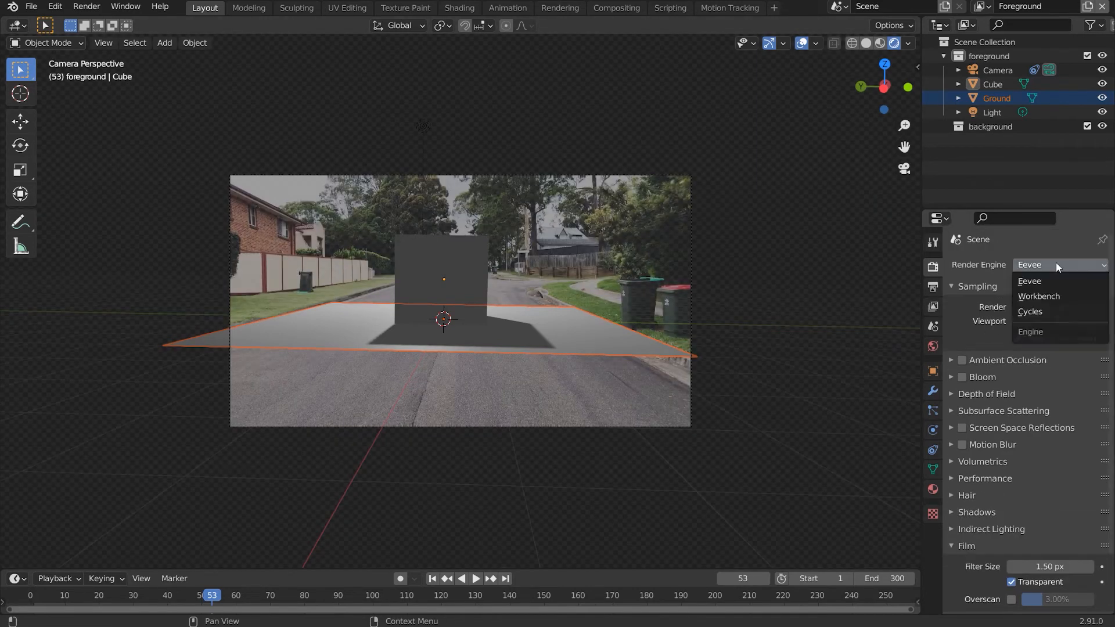
left_click(1056, 309)
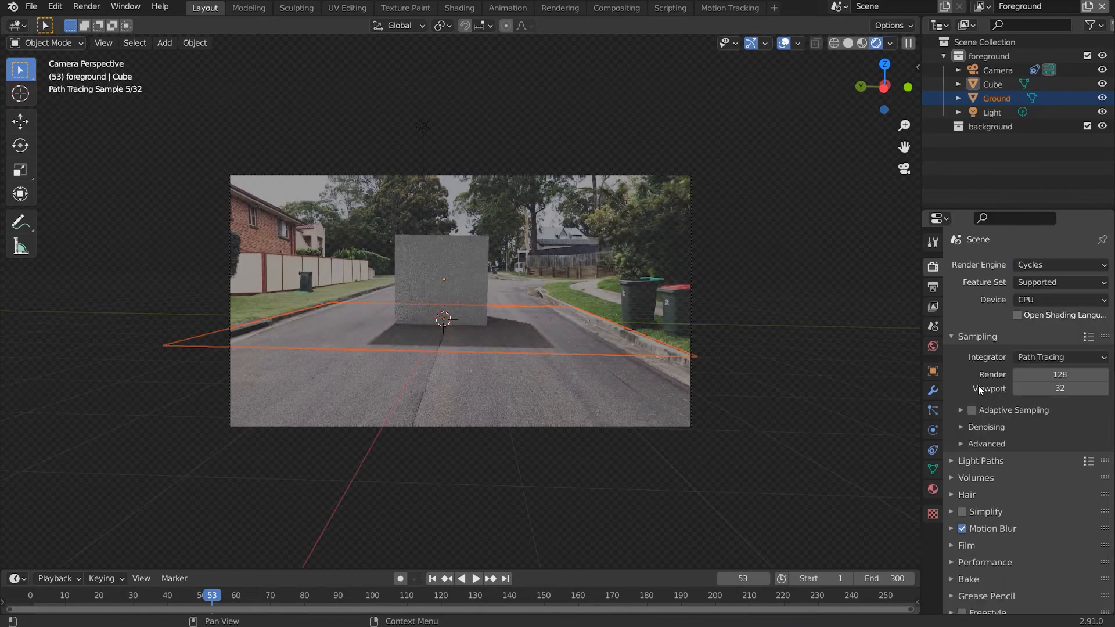
left_click(1050, 297)
left_click(1051, 336)
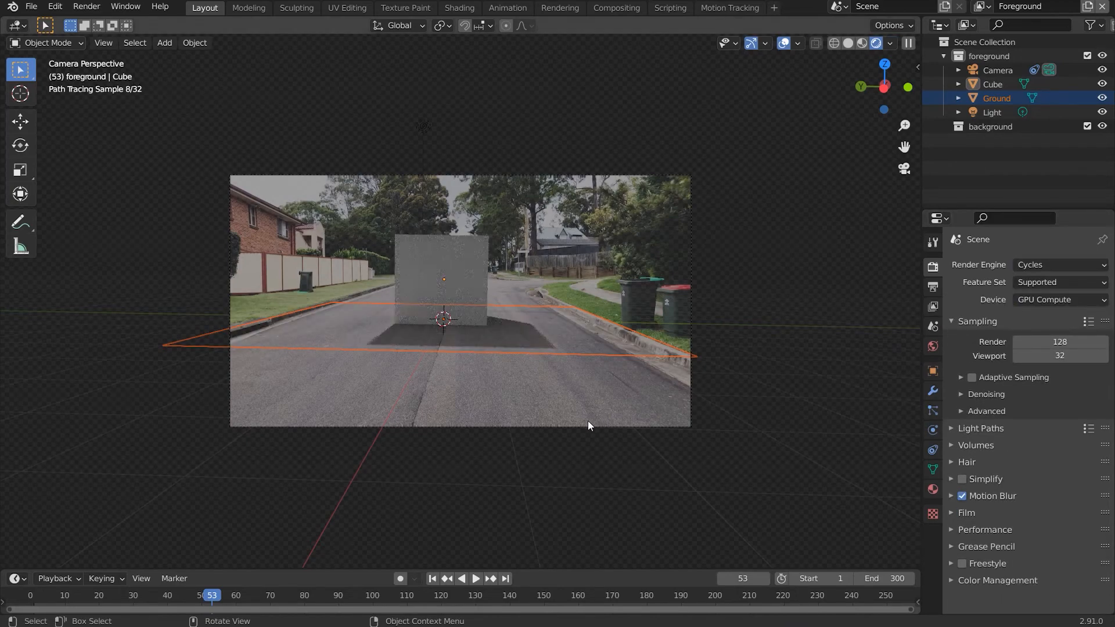
Step: Scale the cube down to about two thirds of its size
scroll(545, 378, "up", 3)
left_click(468, 255)
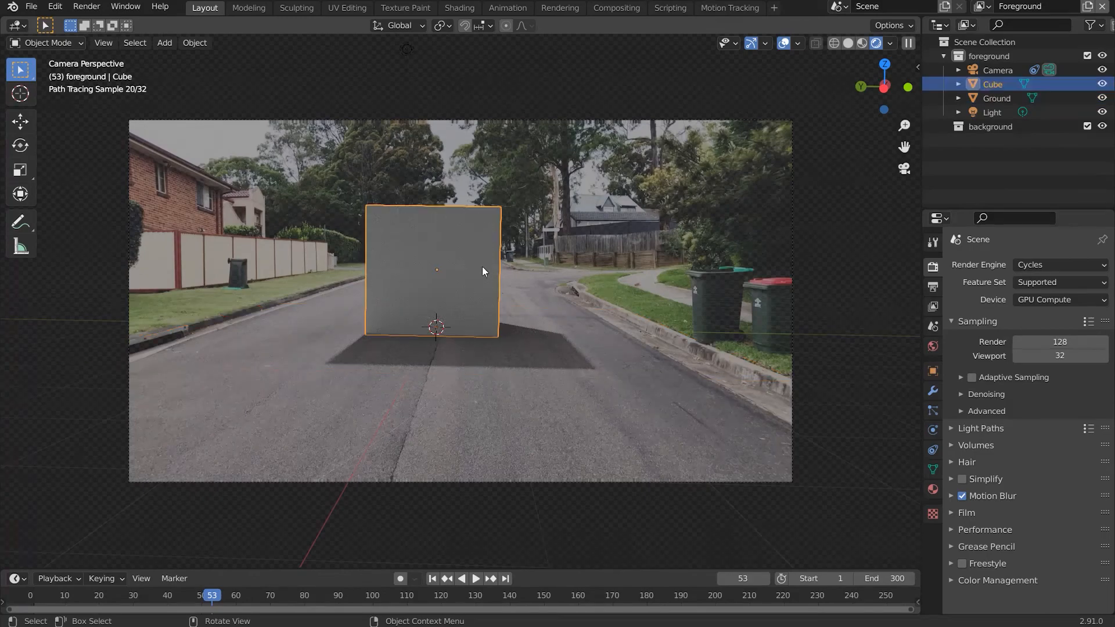
key("s")
left_click(466, 277)
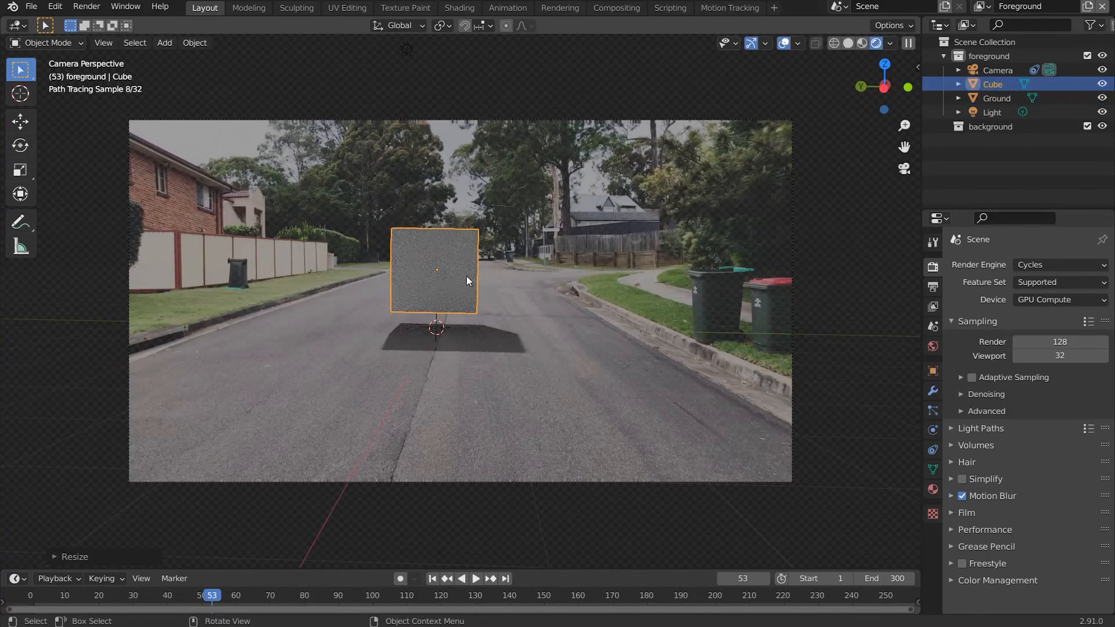
Step: Change the viewport to wireframe shading and lower the cube along Z onto the ground plane
key("z")
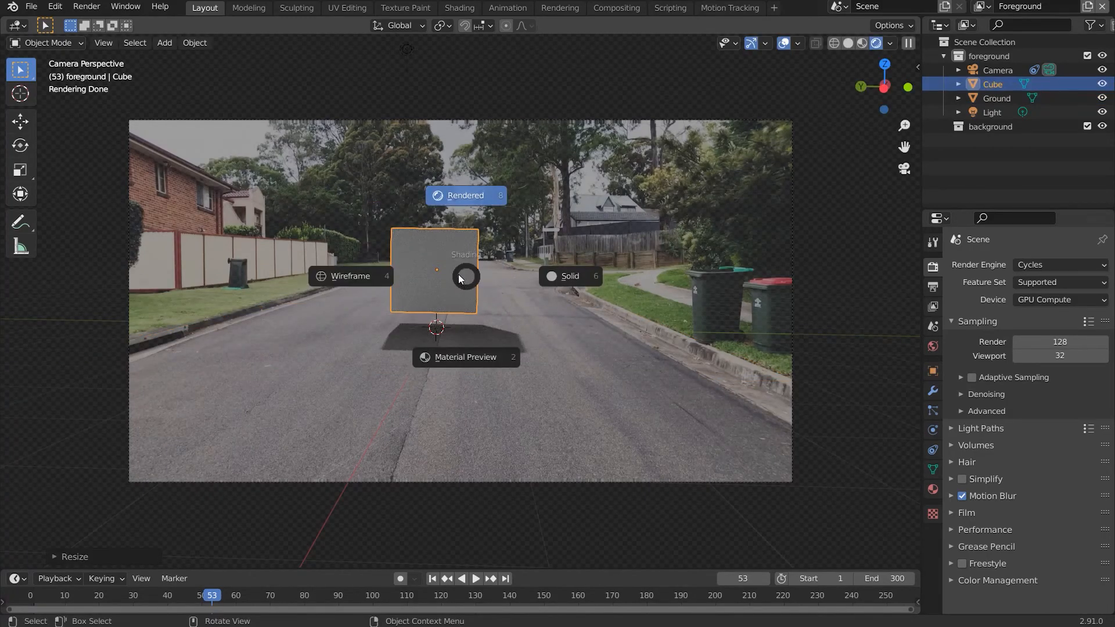
left_click(419, 269)
left_click(420, 269)
left_click(445, 273)
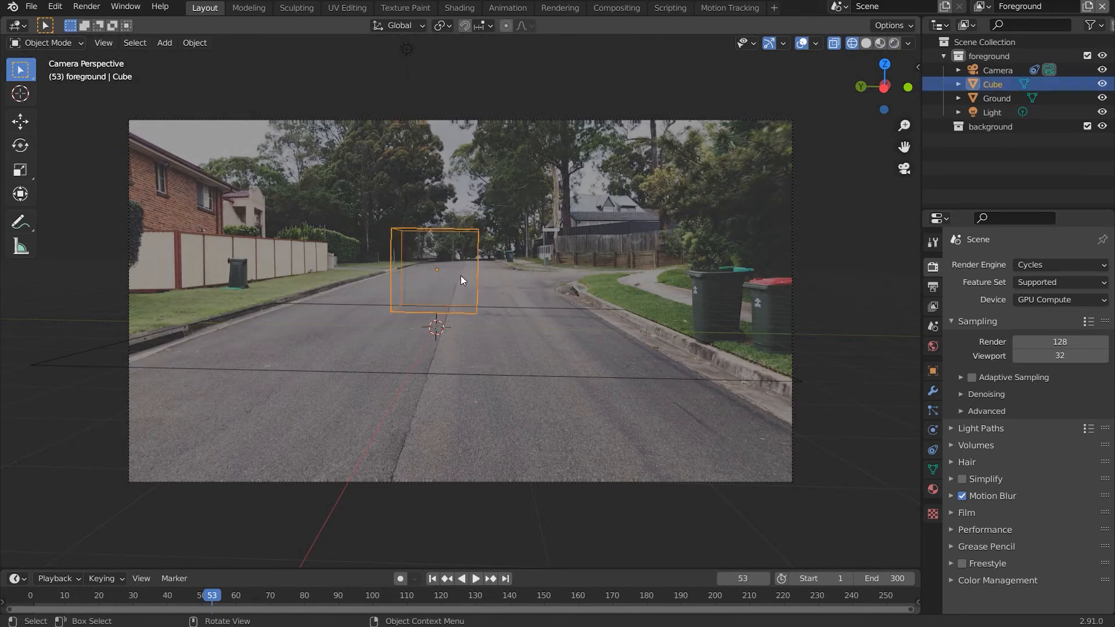
key("g")
key("x")
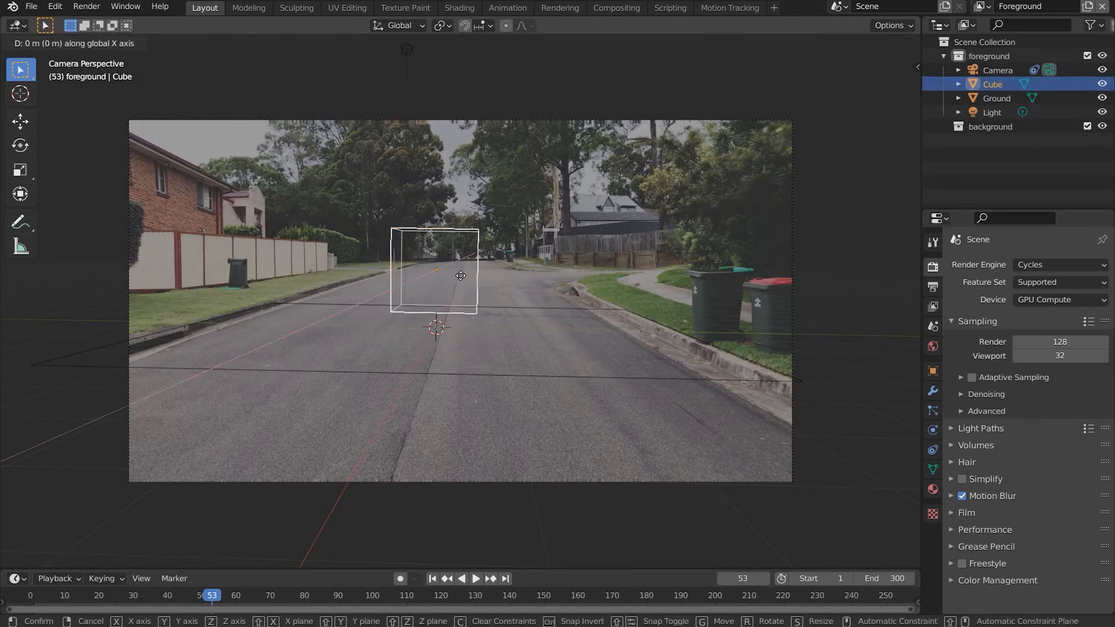
key("z")
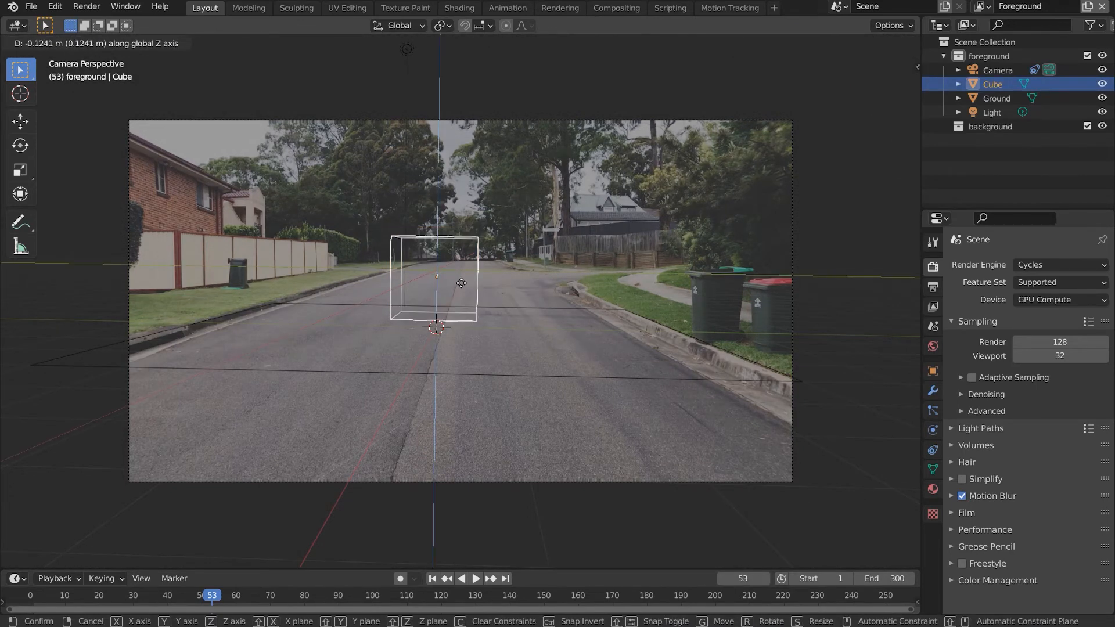
left_click(461, 285)
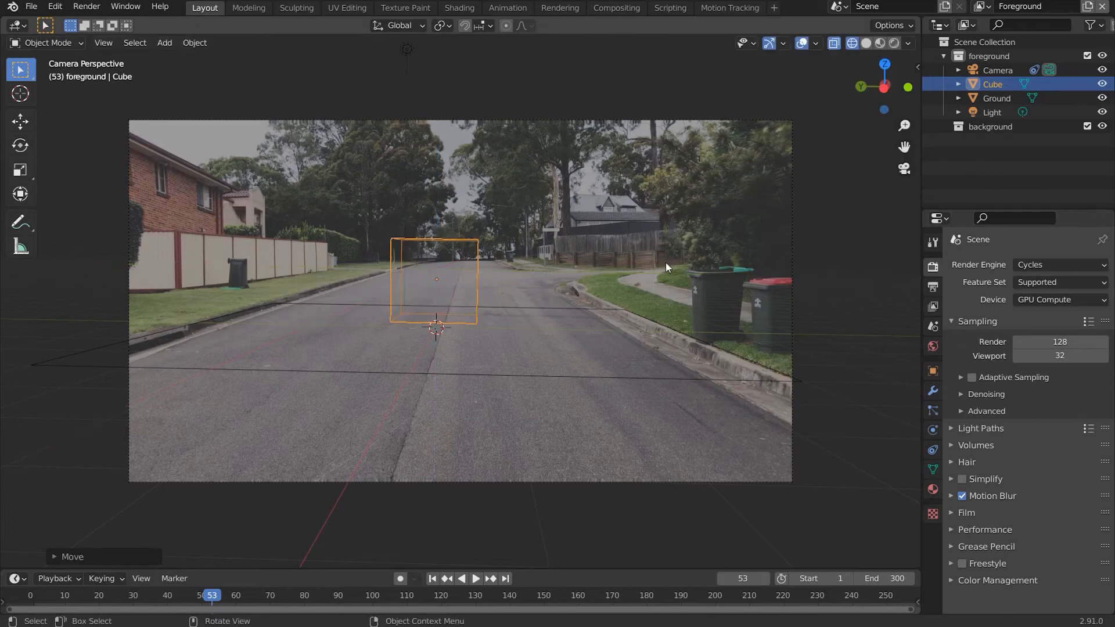
Step: Return the viewport to rendered shading and set the render samples to 32
left_click(620, 362)
left_click(618, 378)
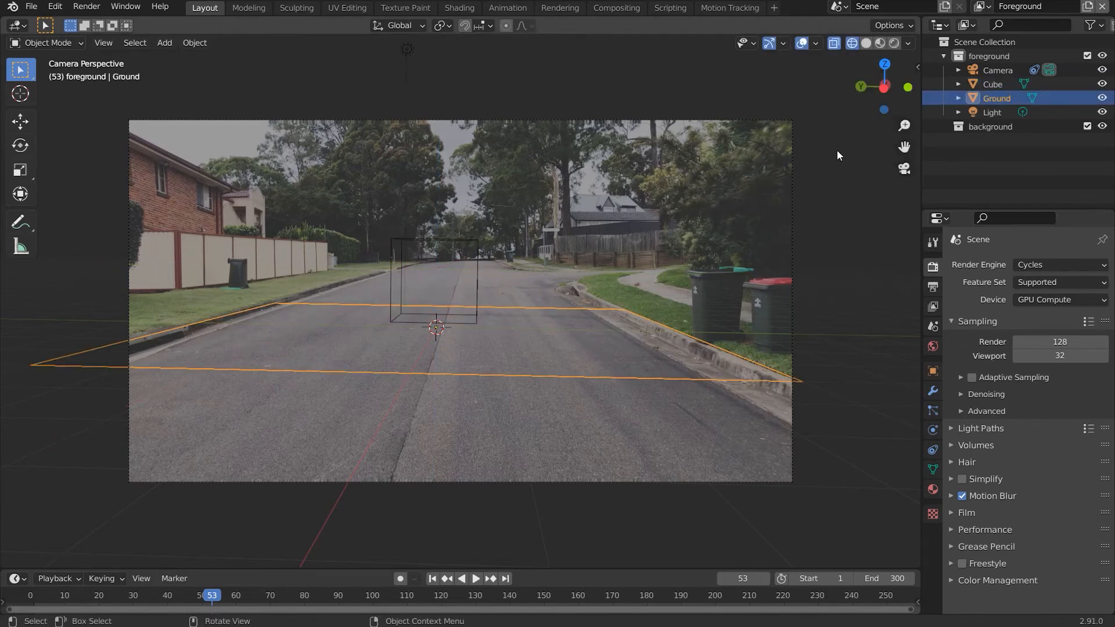
key("z")
left_click(834, 78)
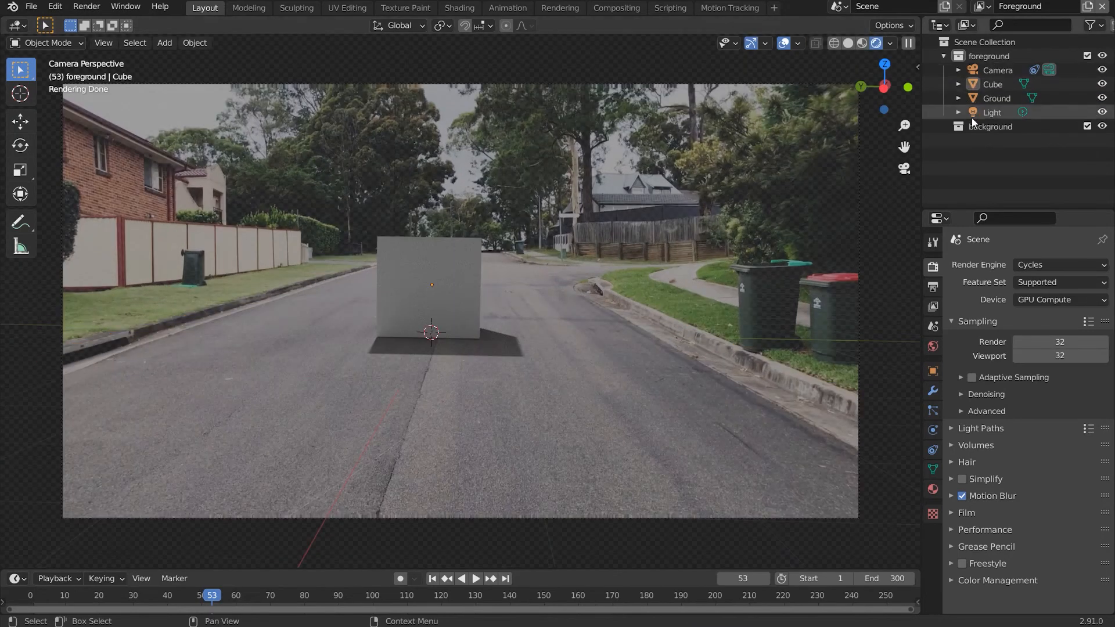
Step: Delete the Background view layer and render the current frame to check the composite
left_click(992, 127)
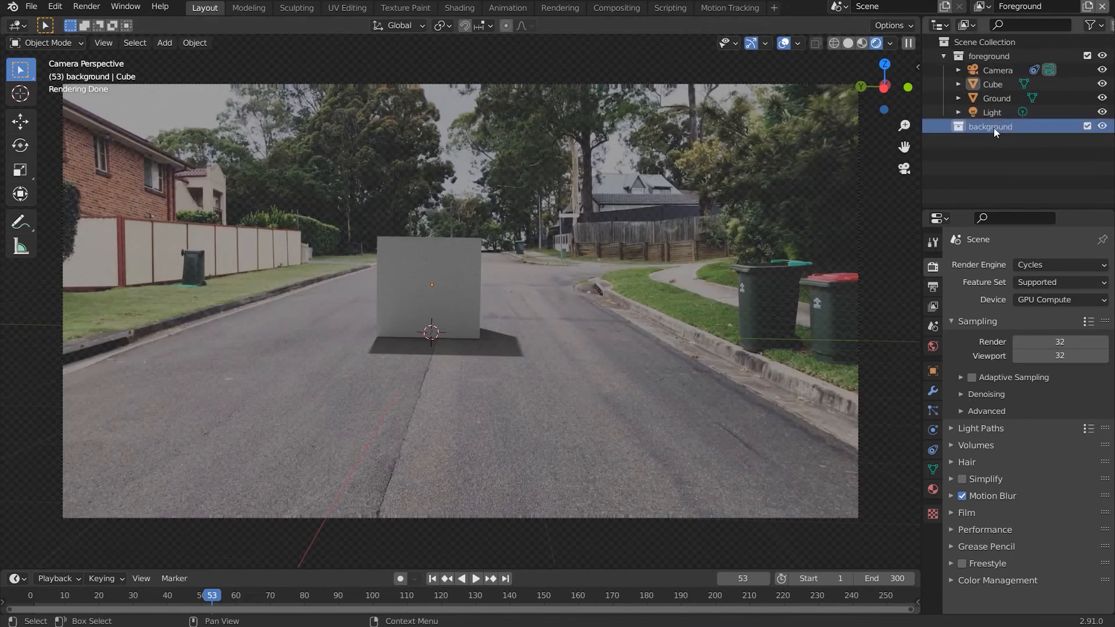
left_click(981, 6)
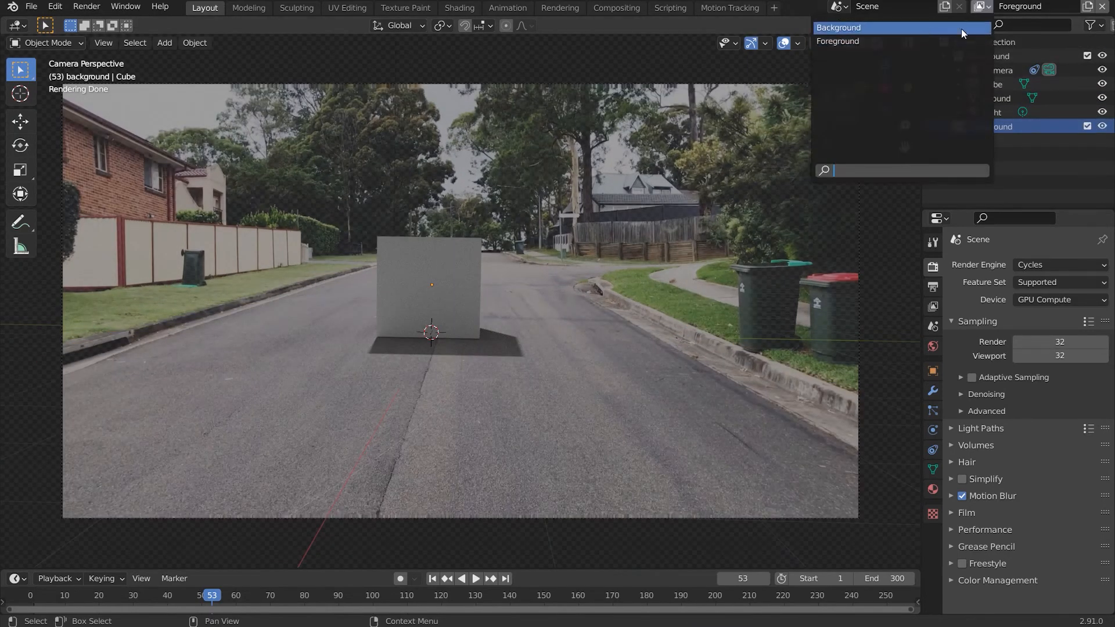
left_click(961, 28)
left_click(1101, 7)
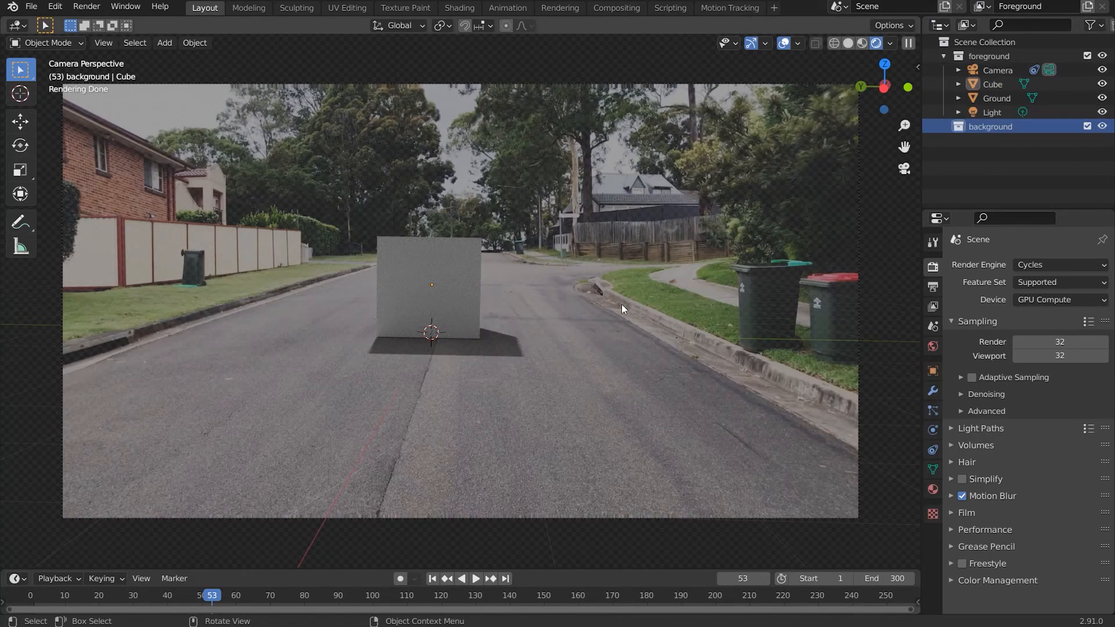
key("F12")
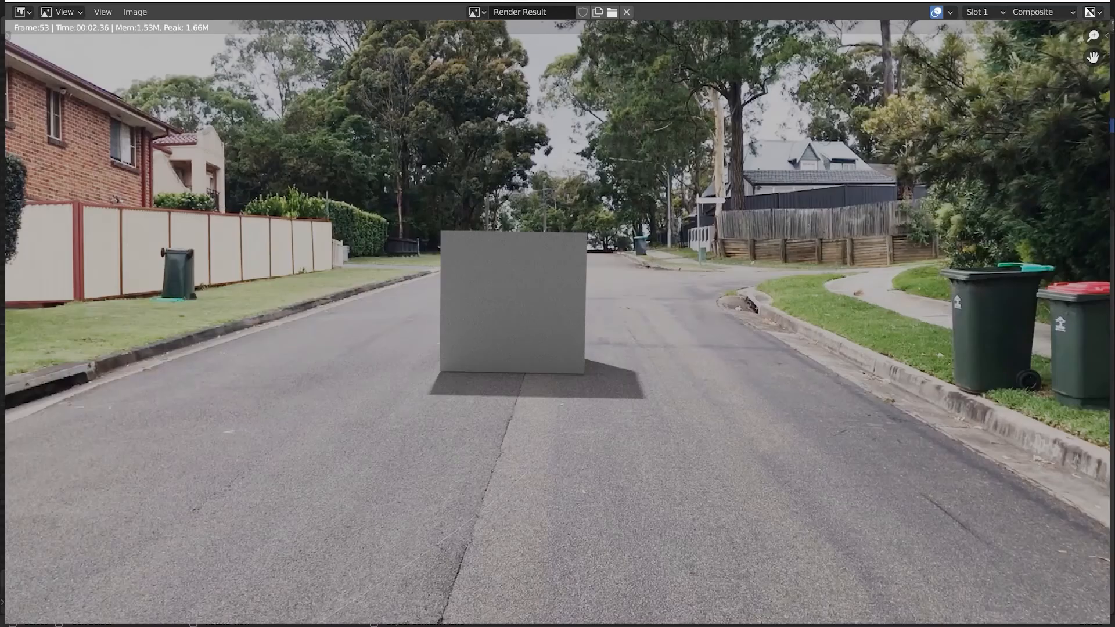
key("Escape")
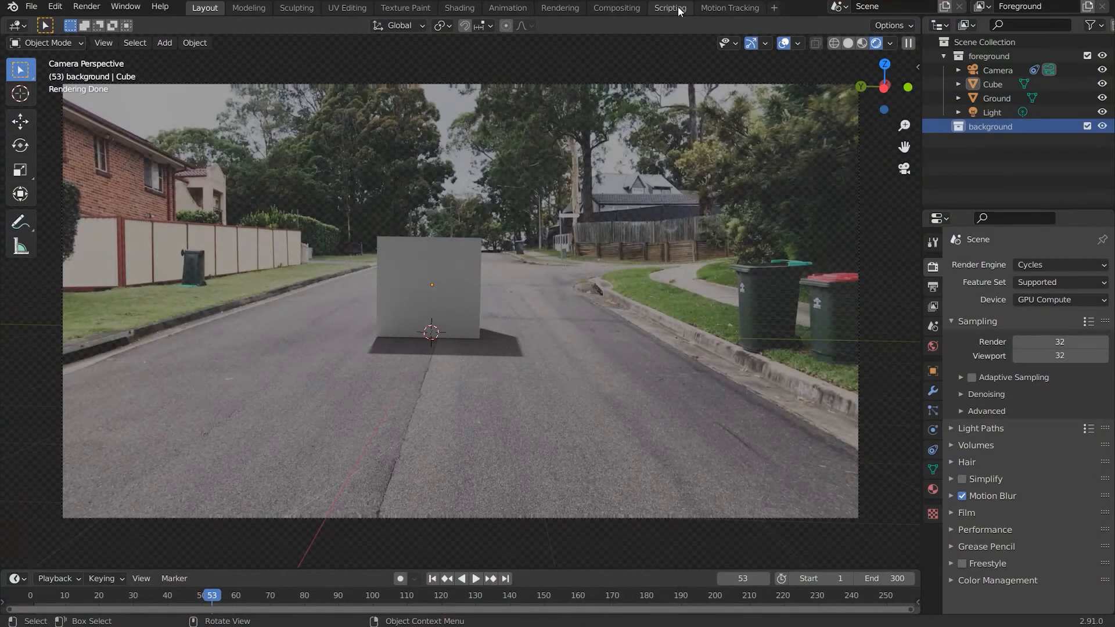
Step: In the Compositing workspace, reassign Scene as the source of the Render Layers node
left_click(616, 8)
left_click(290, 432)
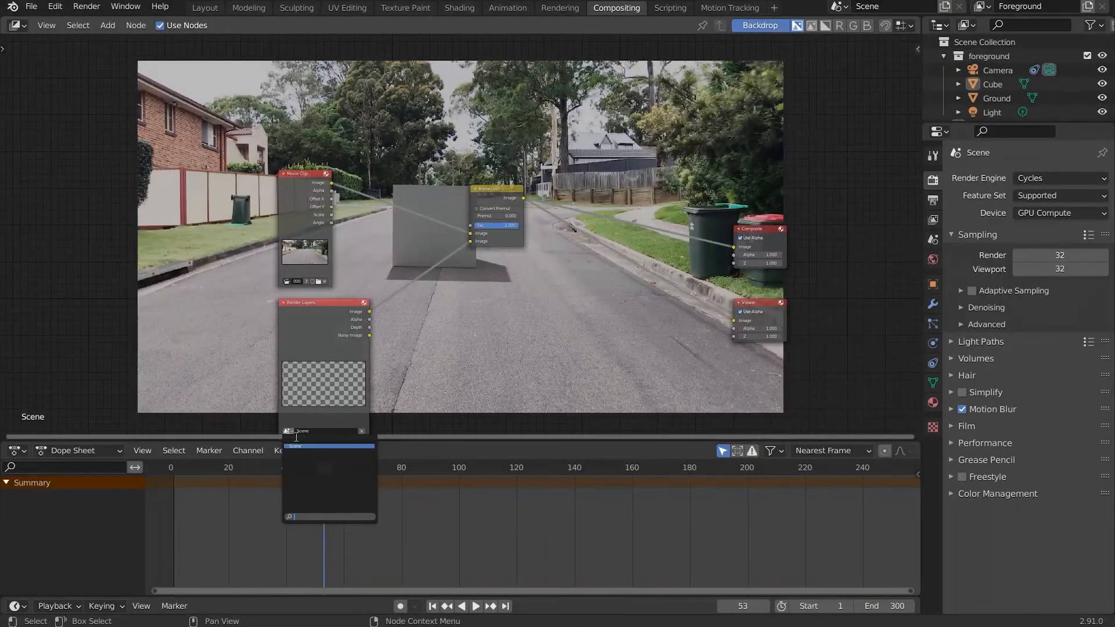
left_click(298, 446)
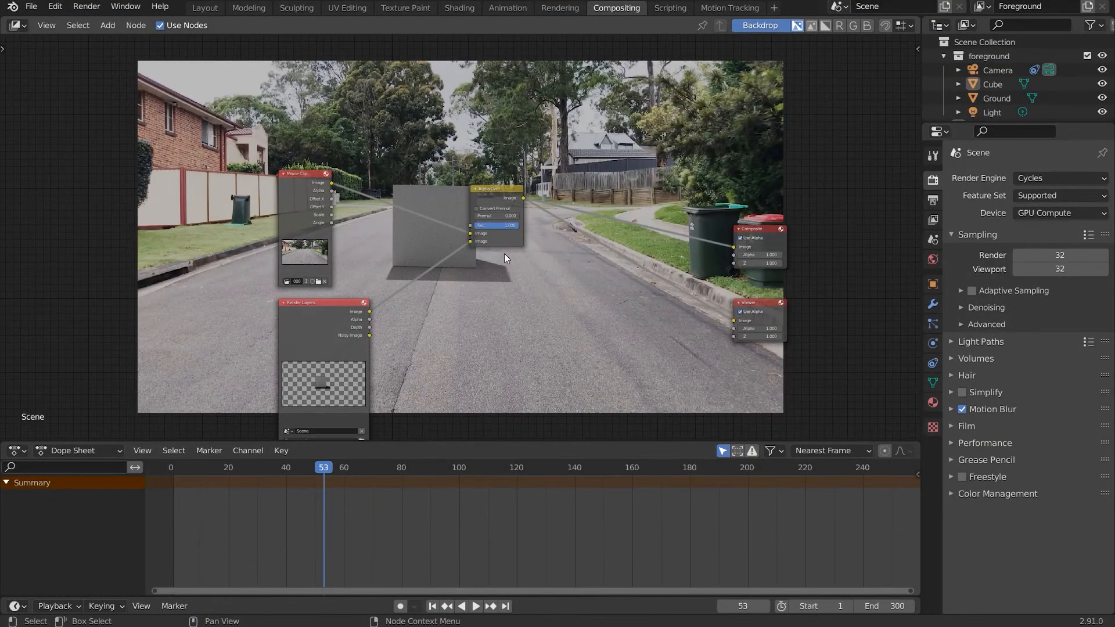
Step: Return to the Layout workspace and select the Ground plane
left_click(220, 9)
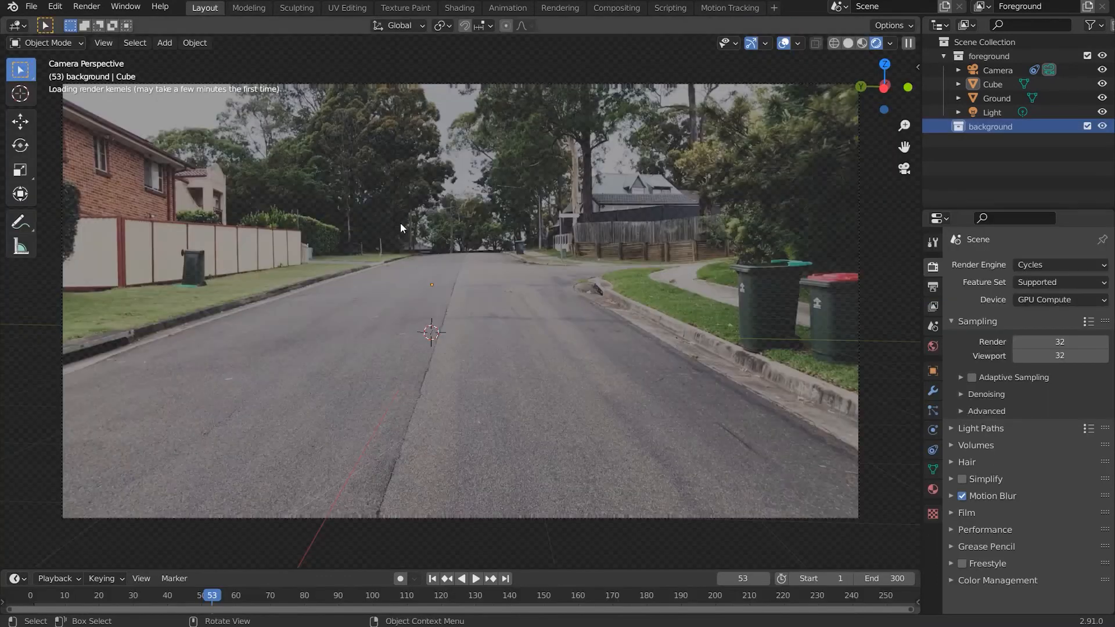
left_click(987, 100)
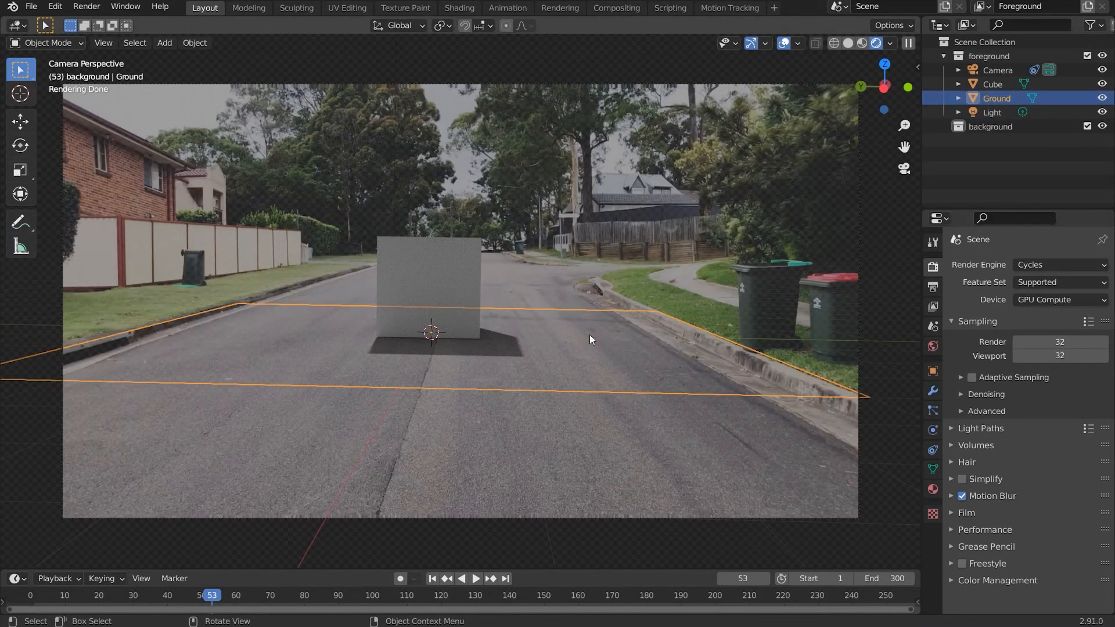
key("s")
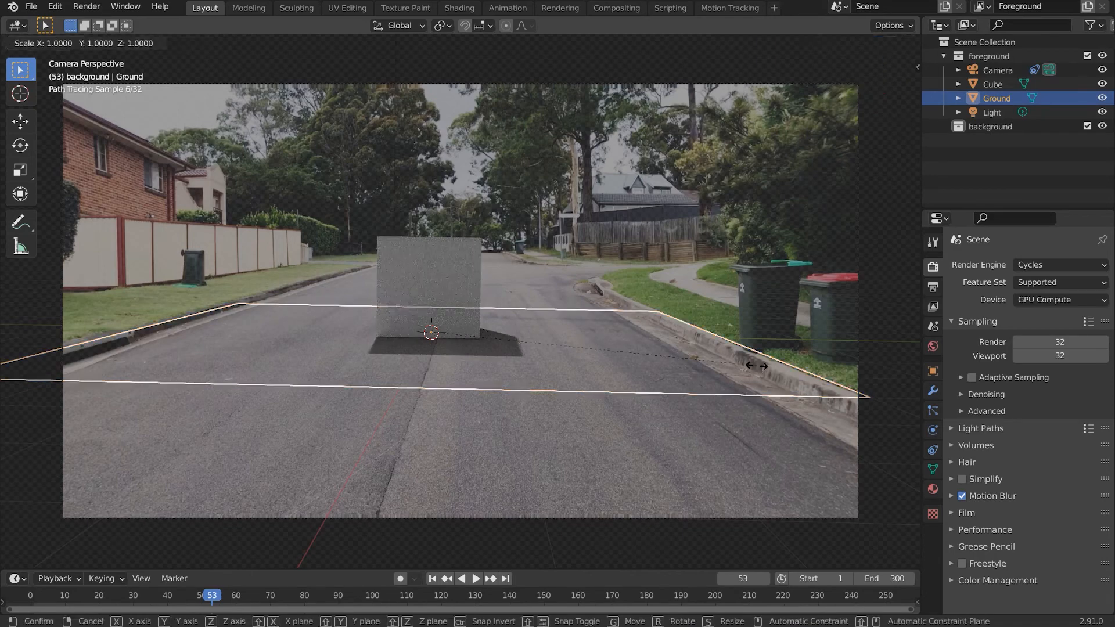
key("y")
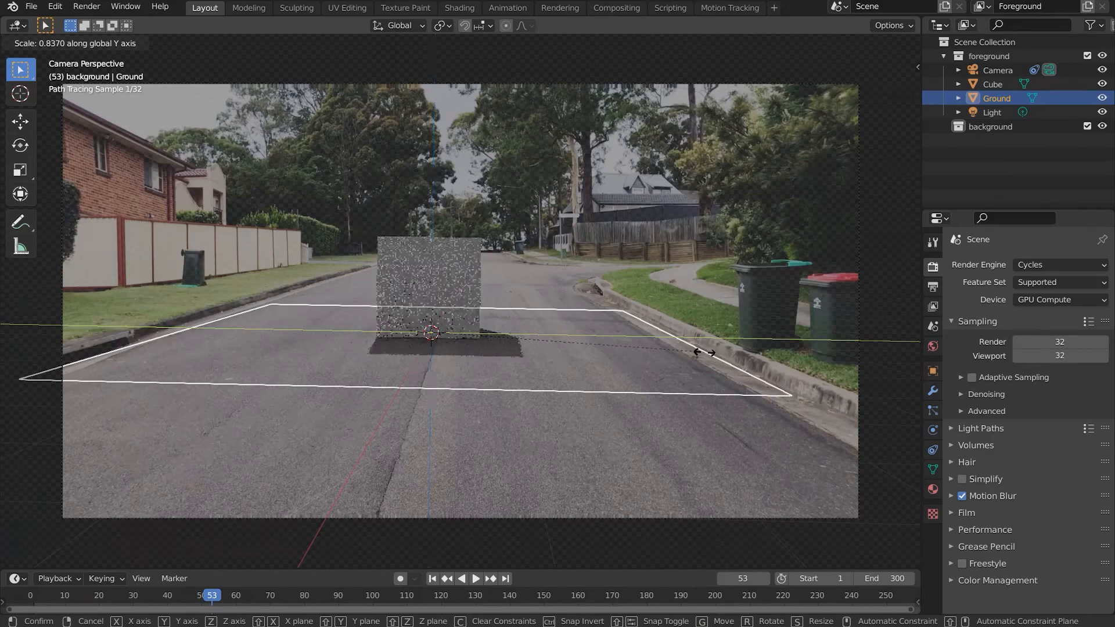
key("y")
key("g")
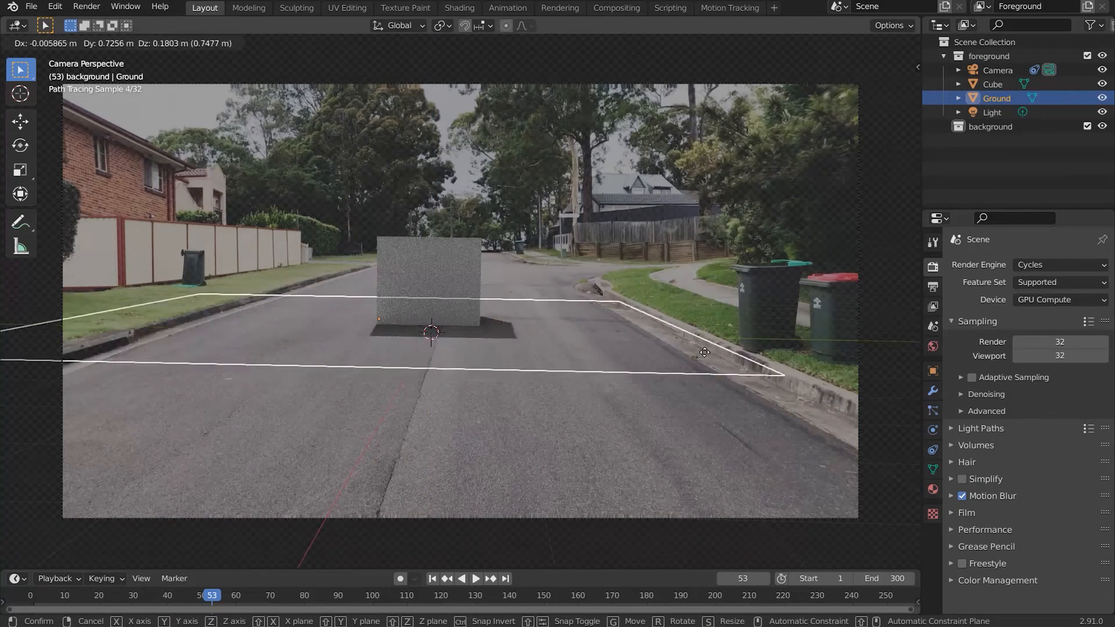
Step: Stretch the Ground plane along the global X axis so it extends down the road toward the camera
key("x")
key("s")
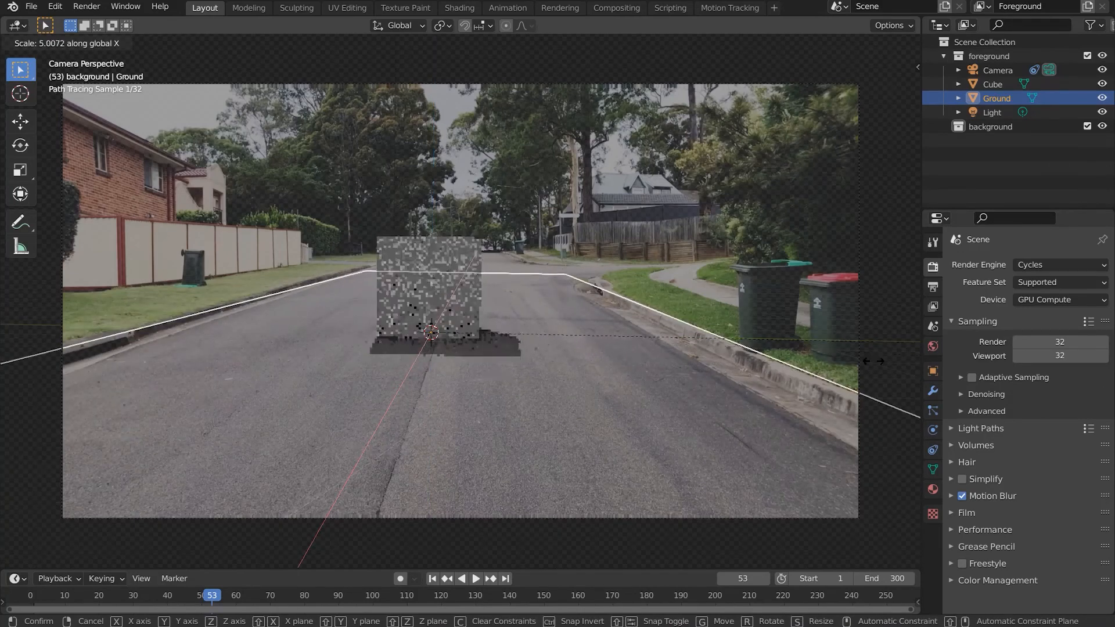
left_click(535, 375)
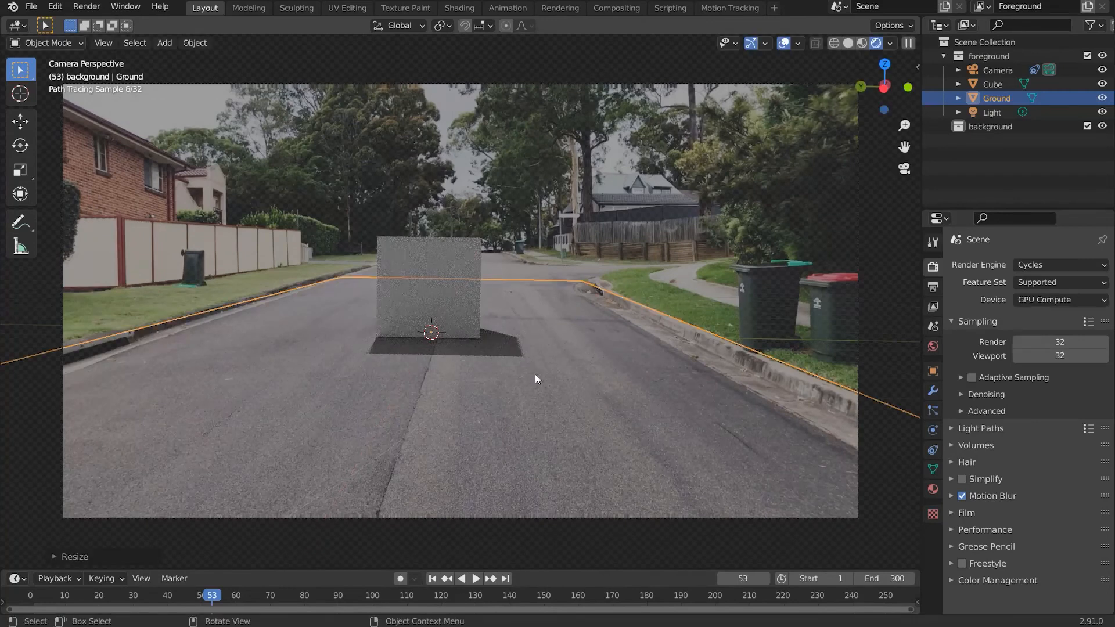
key("g")
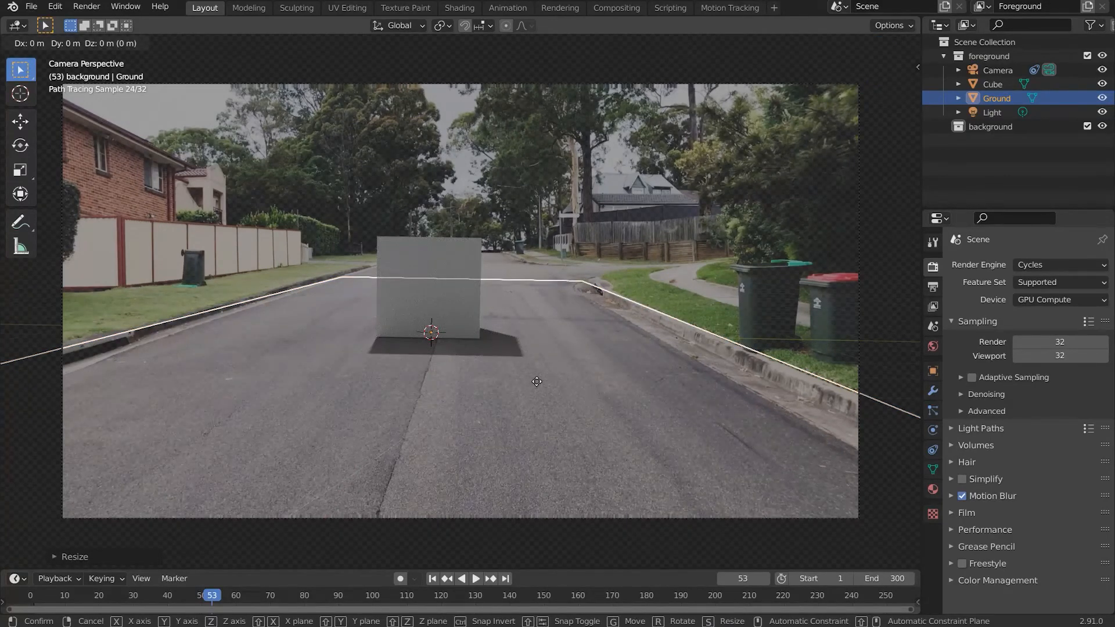
key("z")
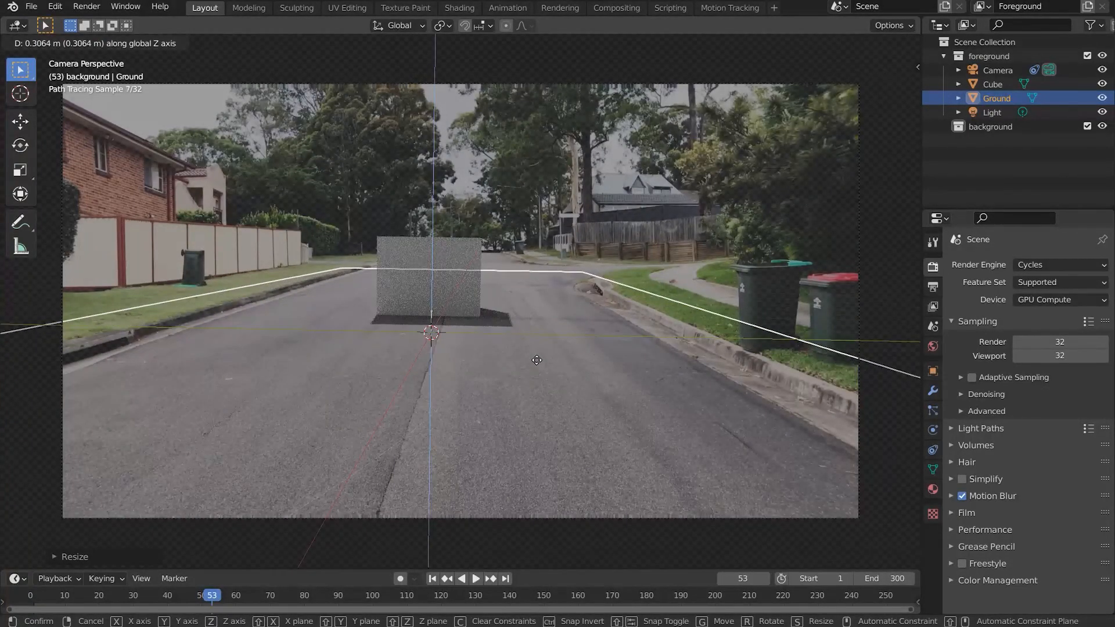
right_click(537, 337)
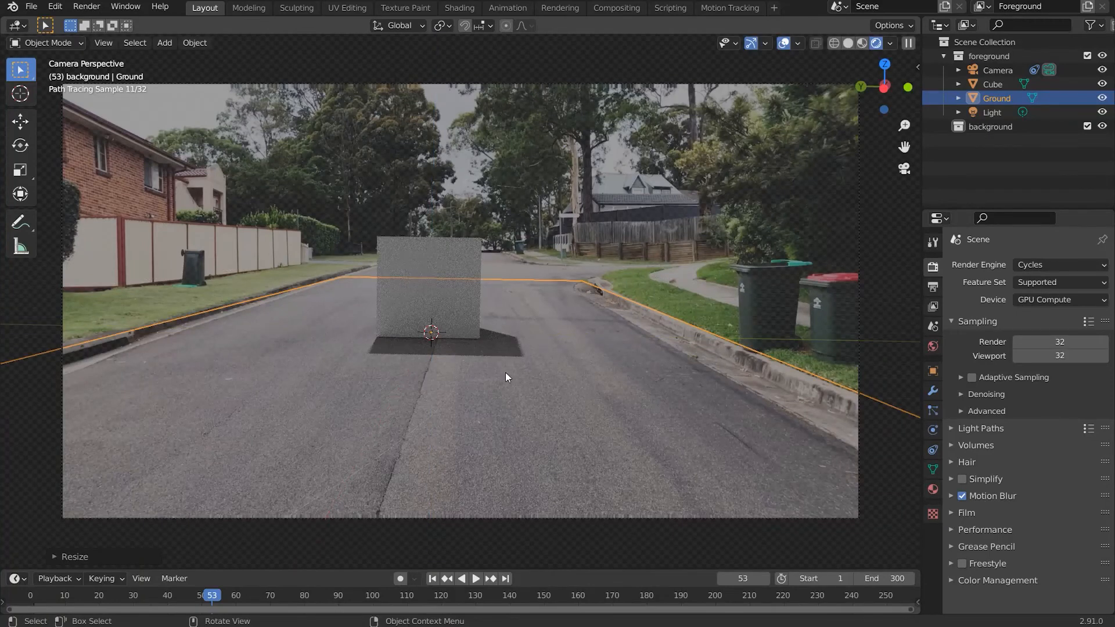
Step: Slide the Ground plane along the global X axis farther down the road, keeping its near edge just outside the camera frame
key("g")
key("x")
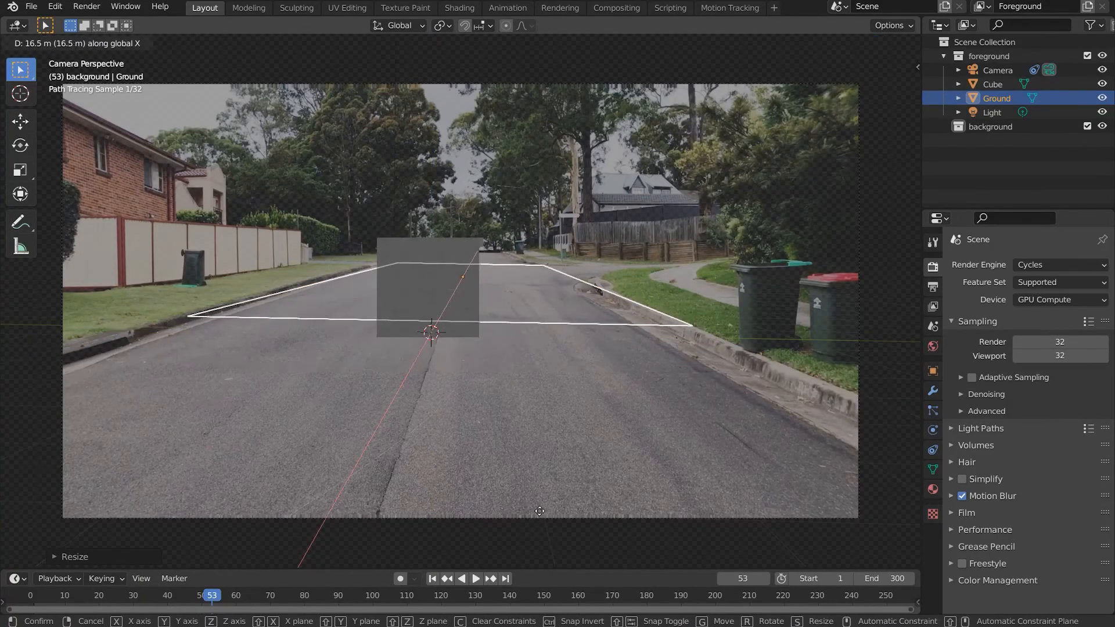
left_click(542, 471)
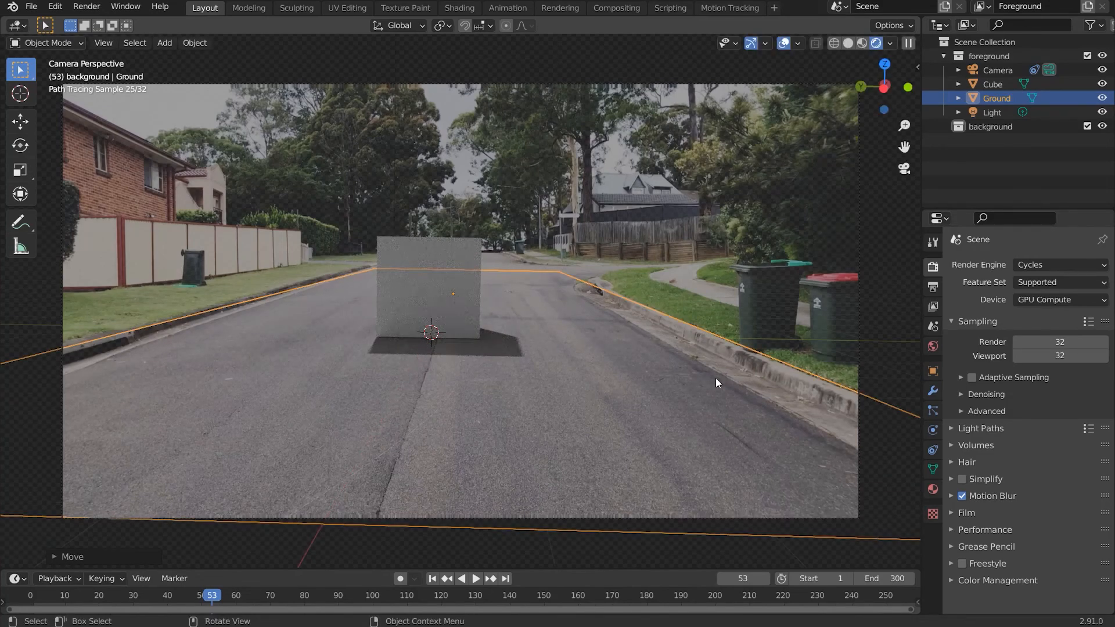
Step: Hide the placeholder Cube in the viewport
left_click(441, 280)
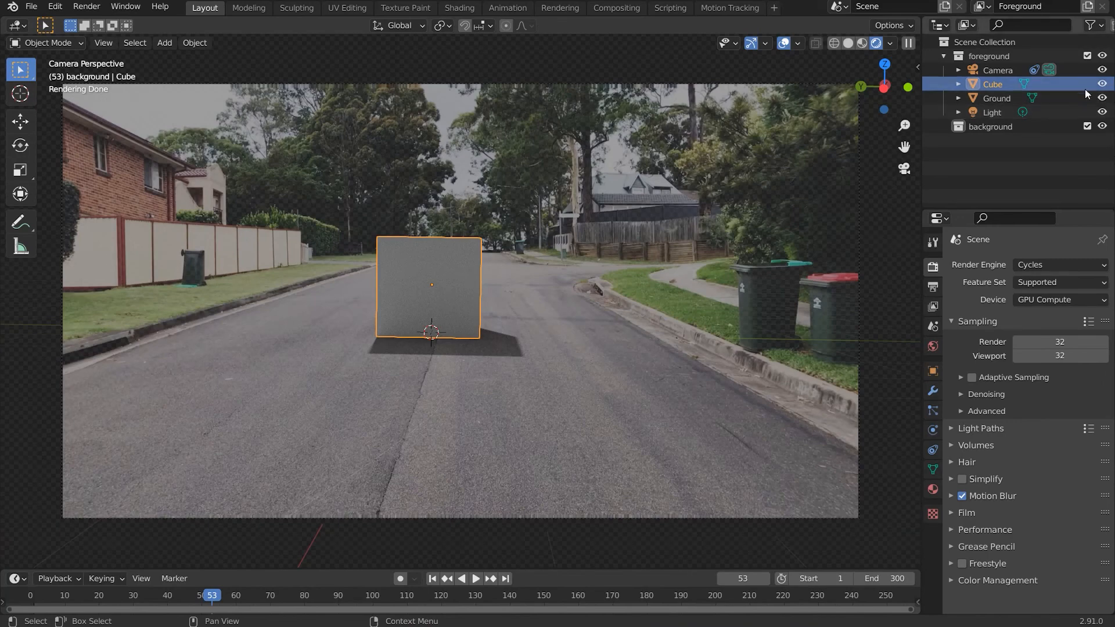
left_click(1103, 84)
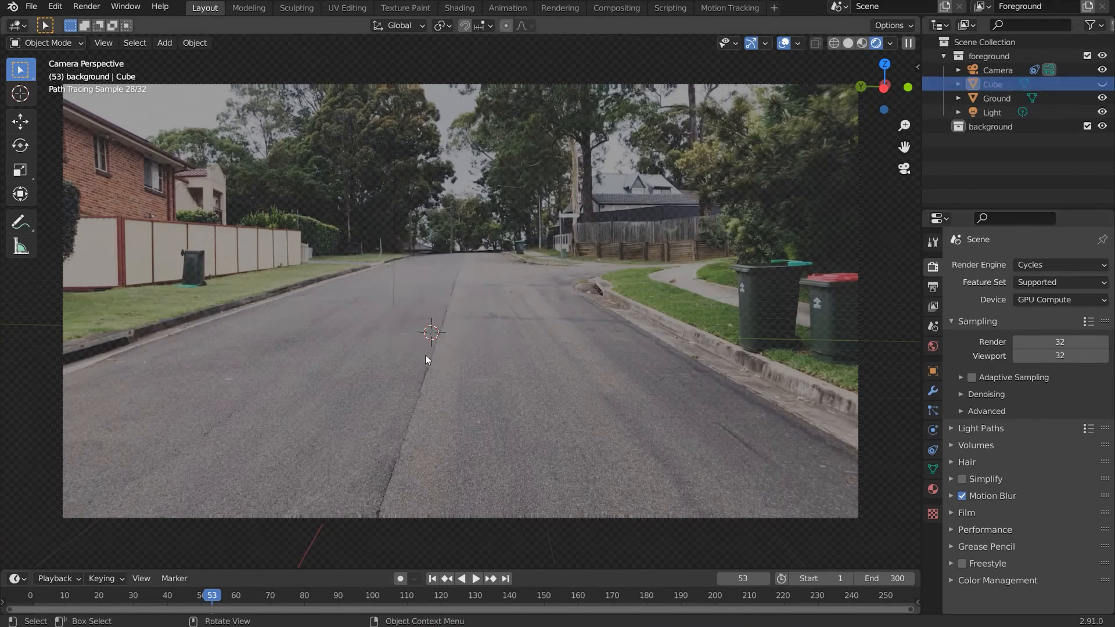
Step: Import the Wavefront model "Formula 1 mesh.obj" and move its Formula_1 object into the foreground collection
left_click(31, 5)
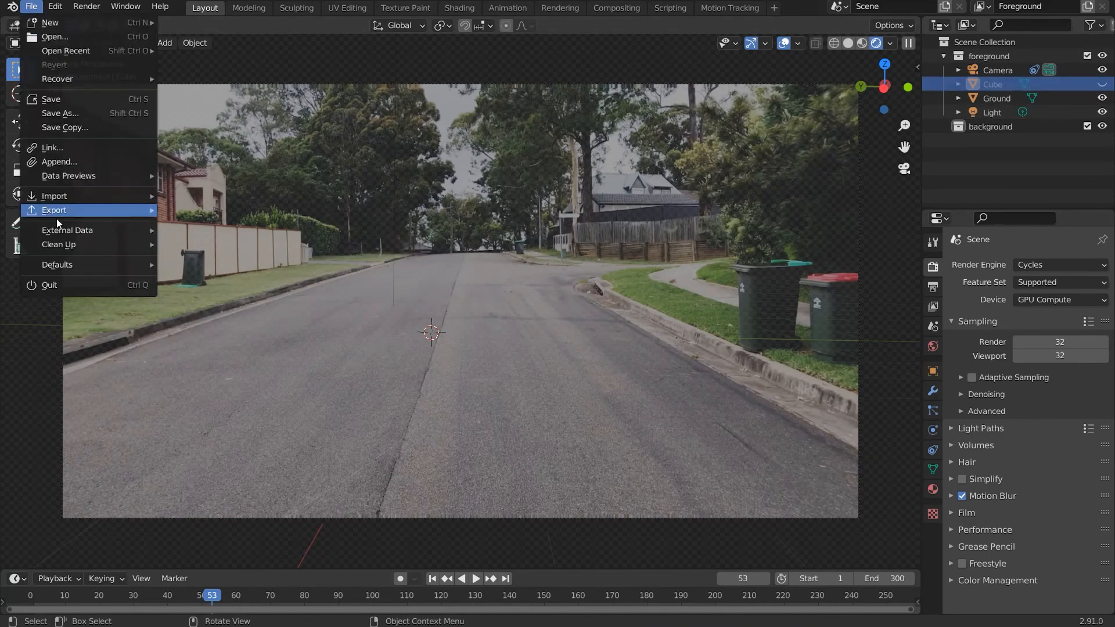
mouse_move(66, 195)
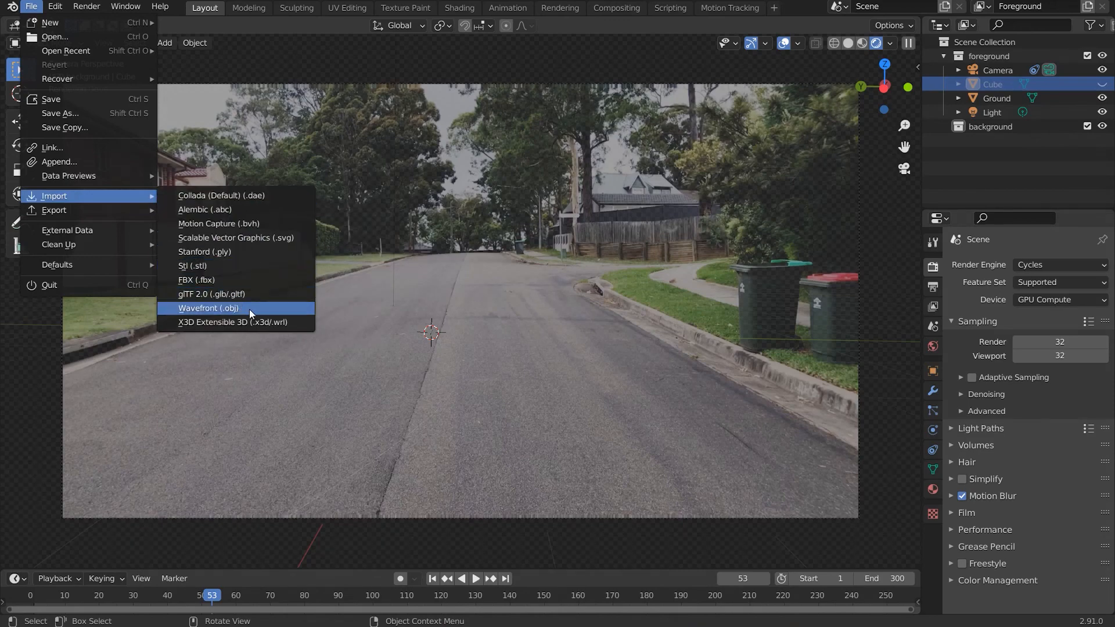
left_click(249, 309)
left_click(447, 234)
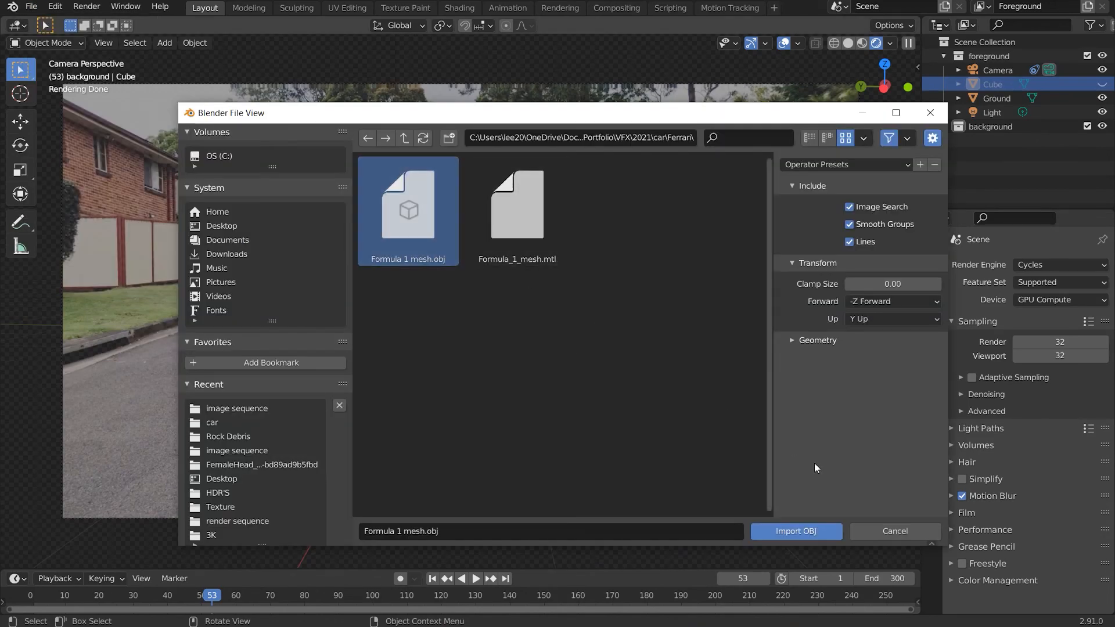
left_click(796, 531)
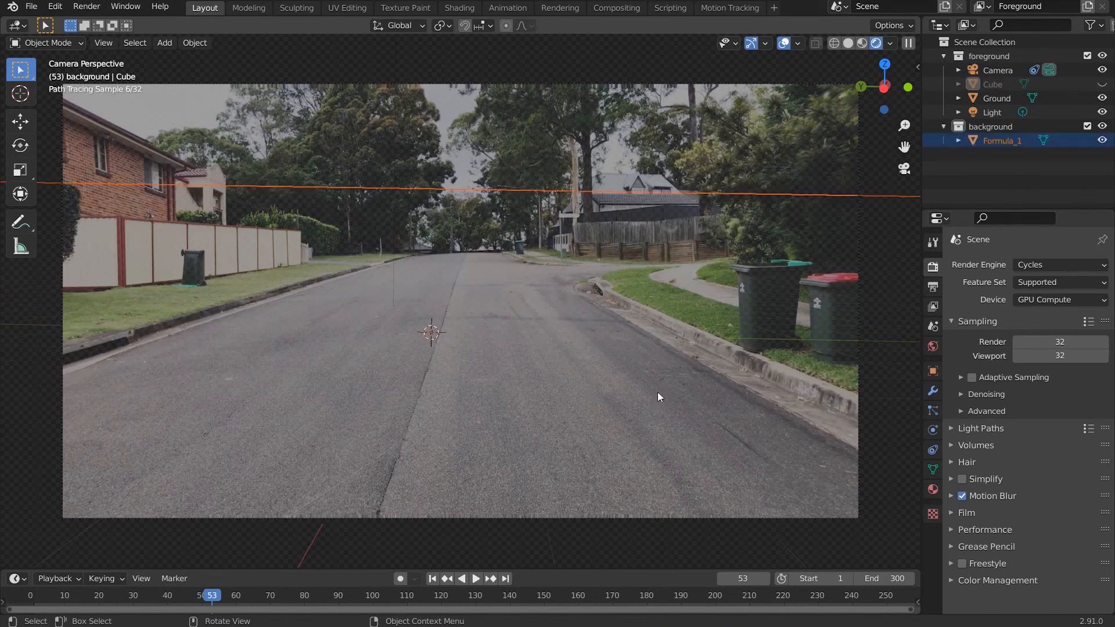
left_click_drag(986, 142, 1002, 69)
Step: Scale the oversized Formula_1 car down uniformly until it is small enough to fit on the road
scroll(630, 259, "down", 4)
scroll(630, 259, "down", 2)
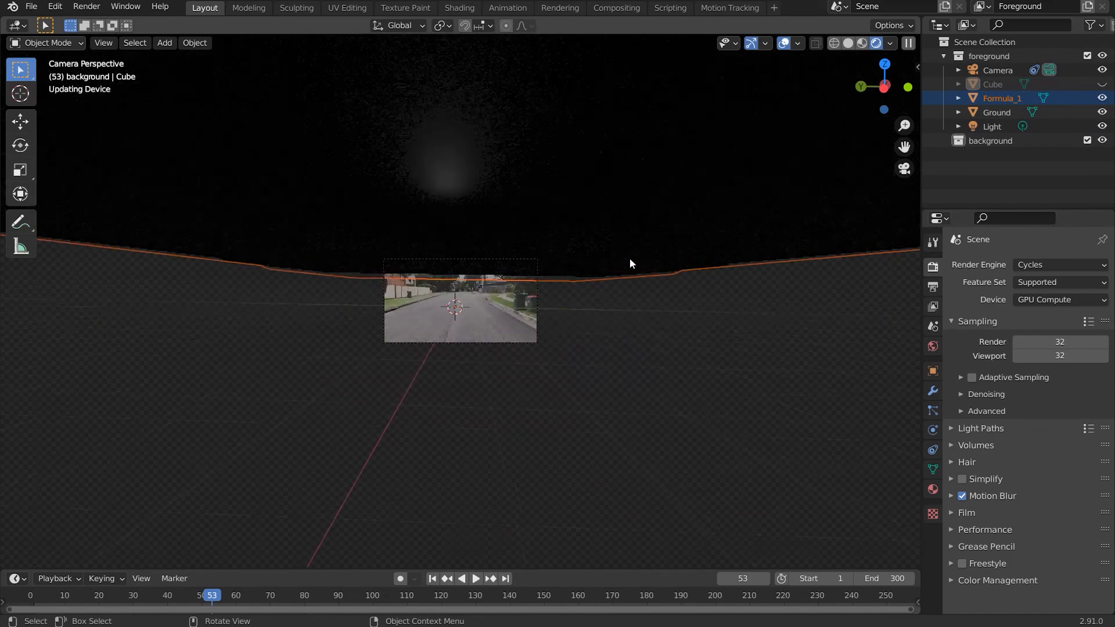
middle_click_drag(629, 258, 560, 299)
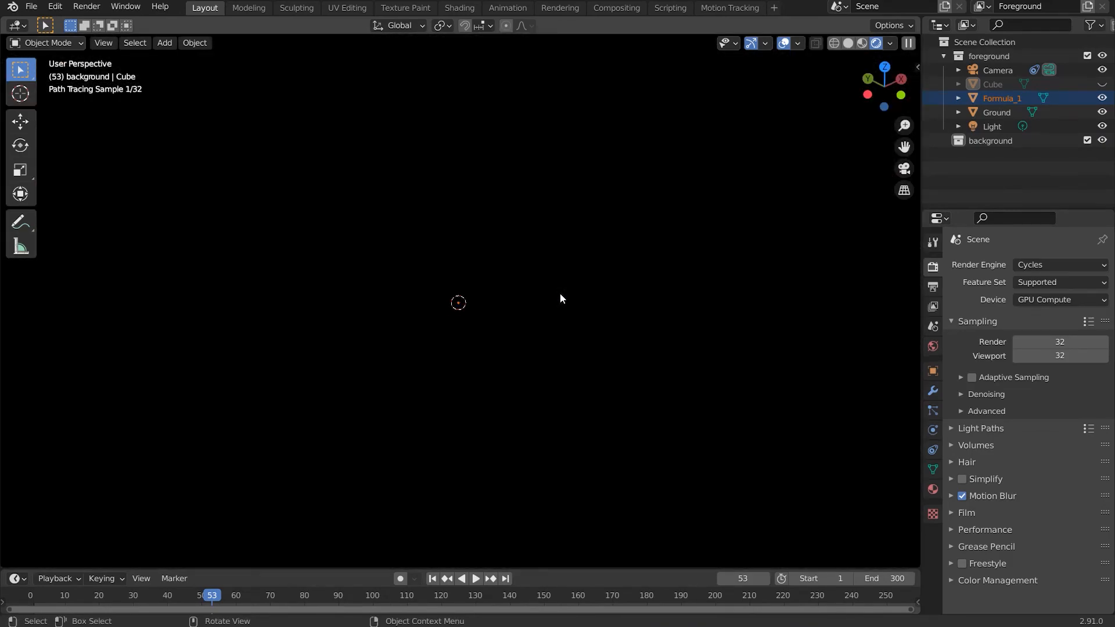
key("s")
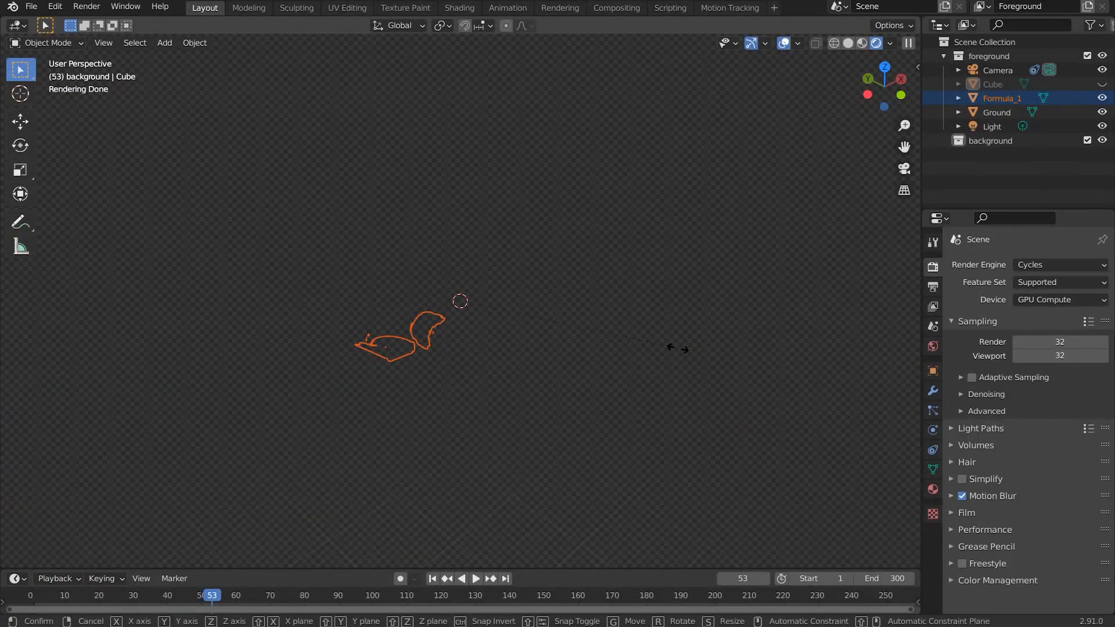
left_click(486, 314)
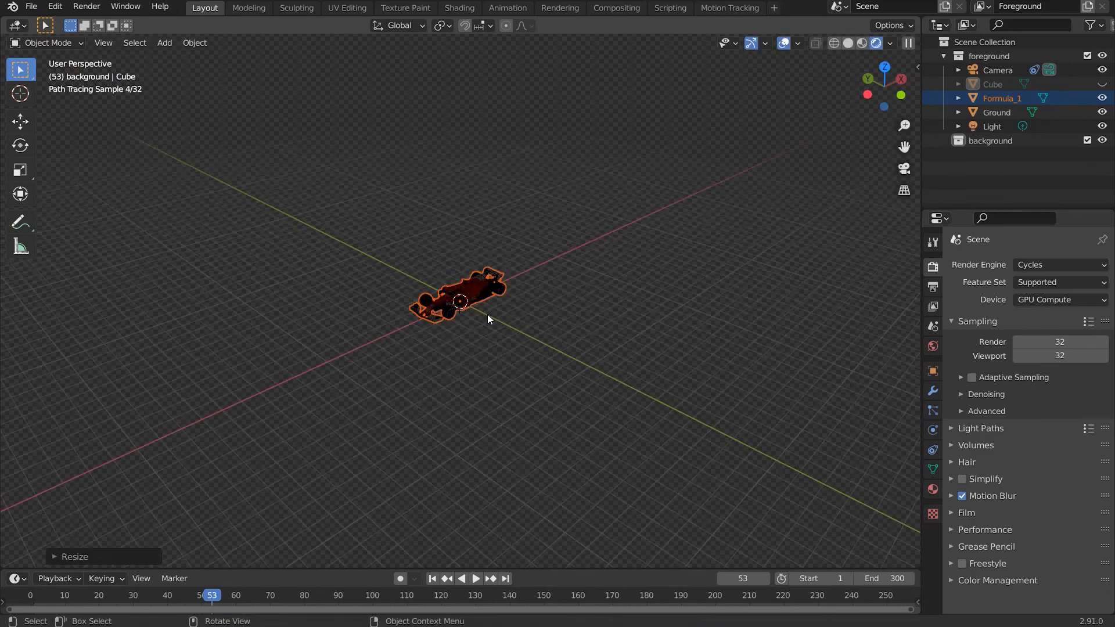
scroll(487, 315, "up", 10)
key("s")
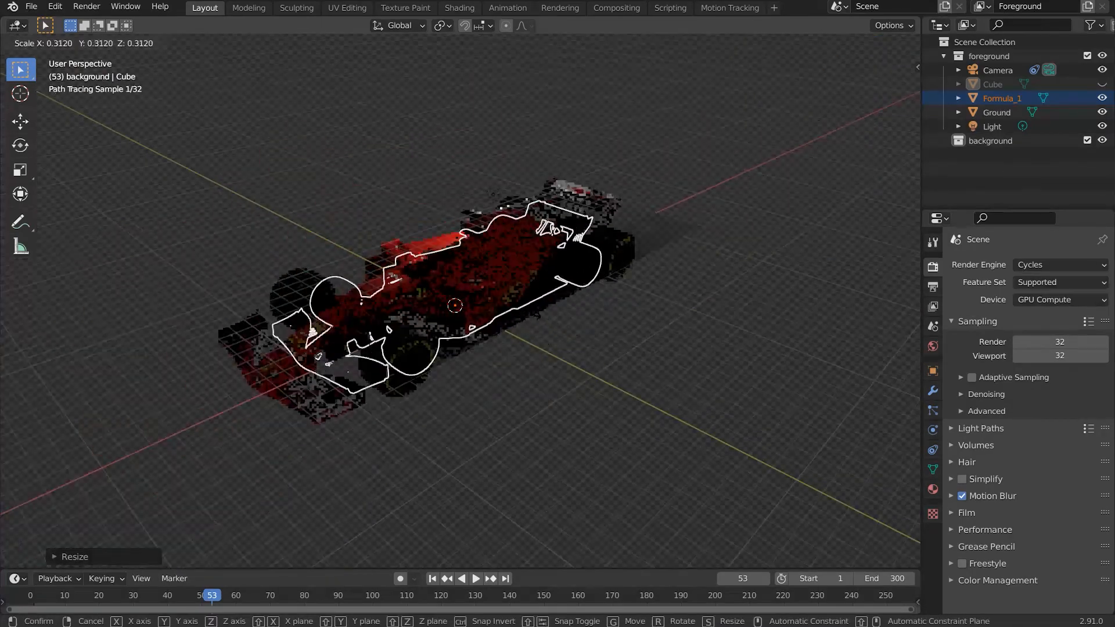
left_click(460, 305)
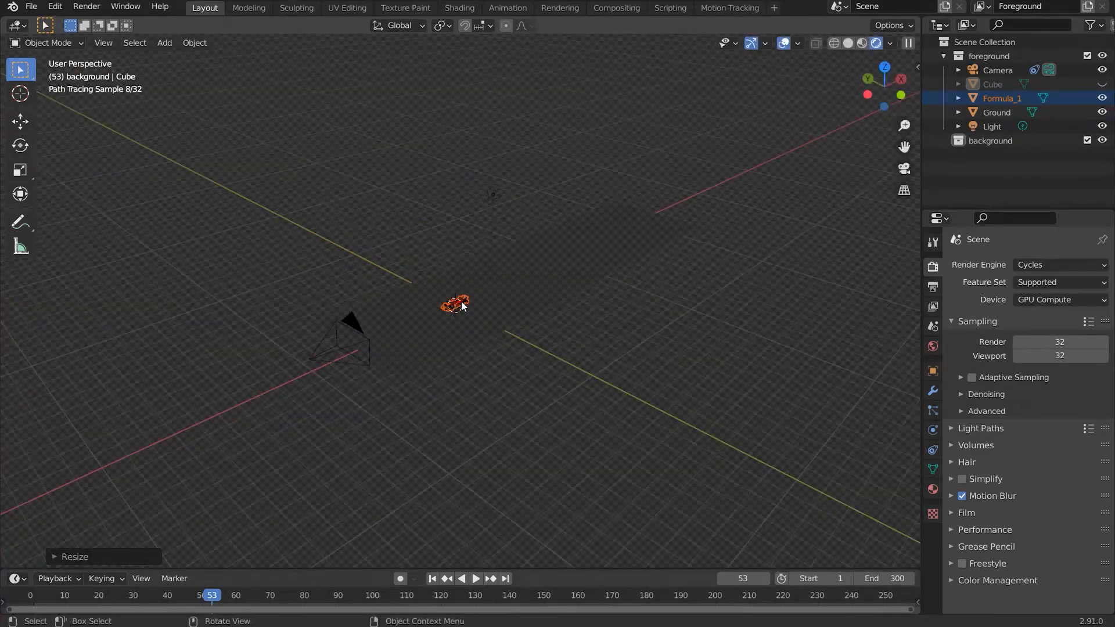
Step: Return to the camera view and rescale the Formula_1 car uniformly to a realistic size against the road
key("KP_0")
key("Home")
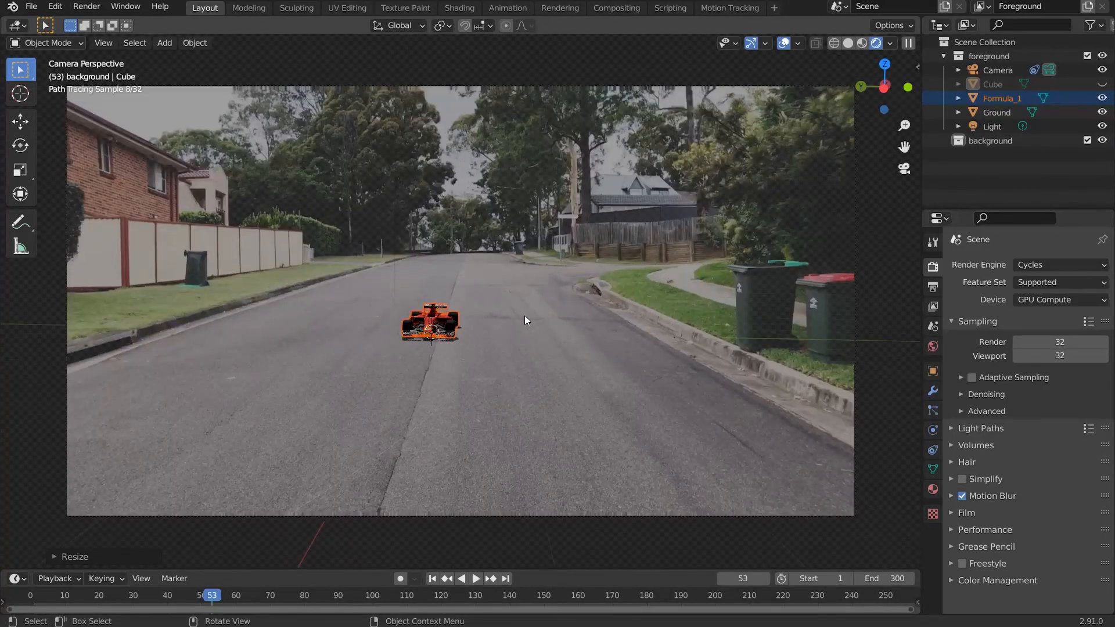
key("s")
left_click(749, 322)
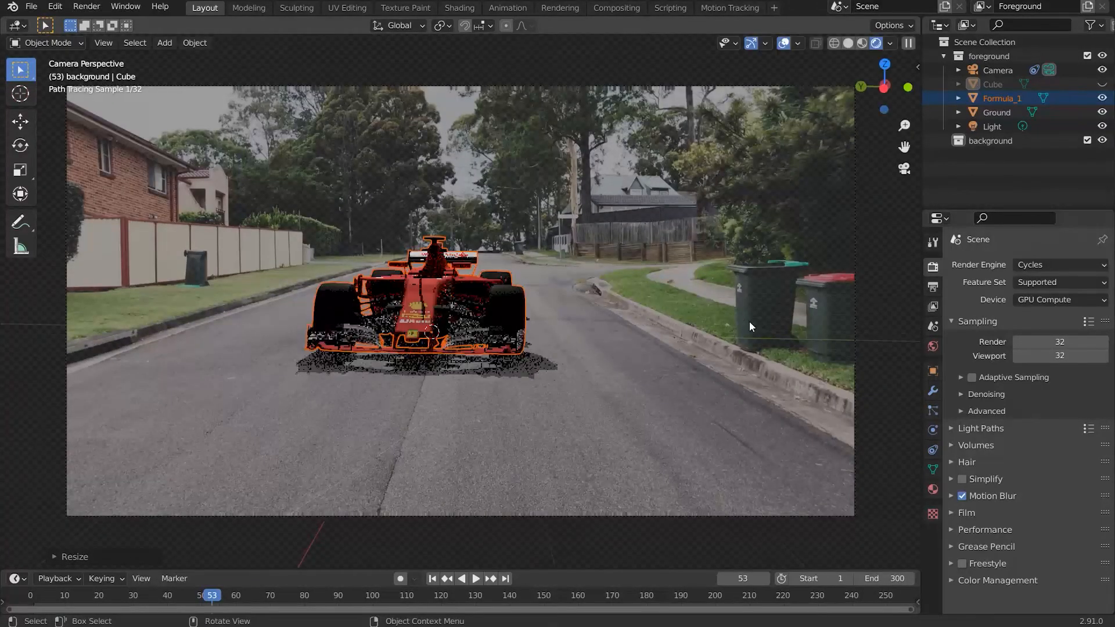
key("s")
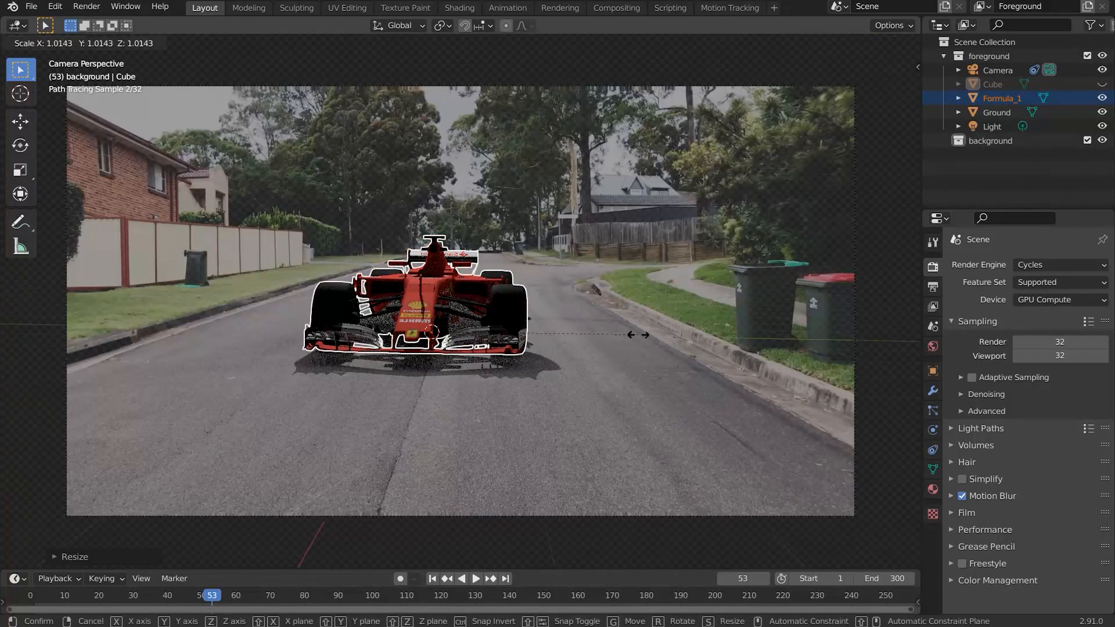
left_click(580, 332)
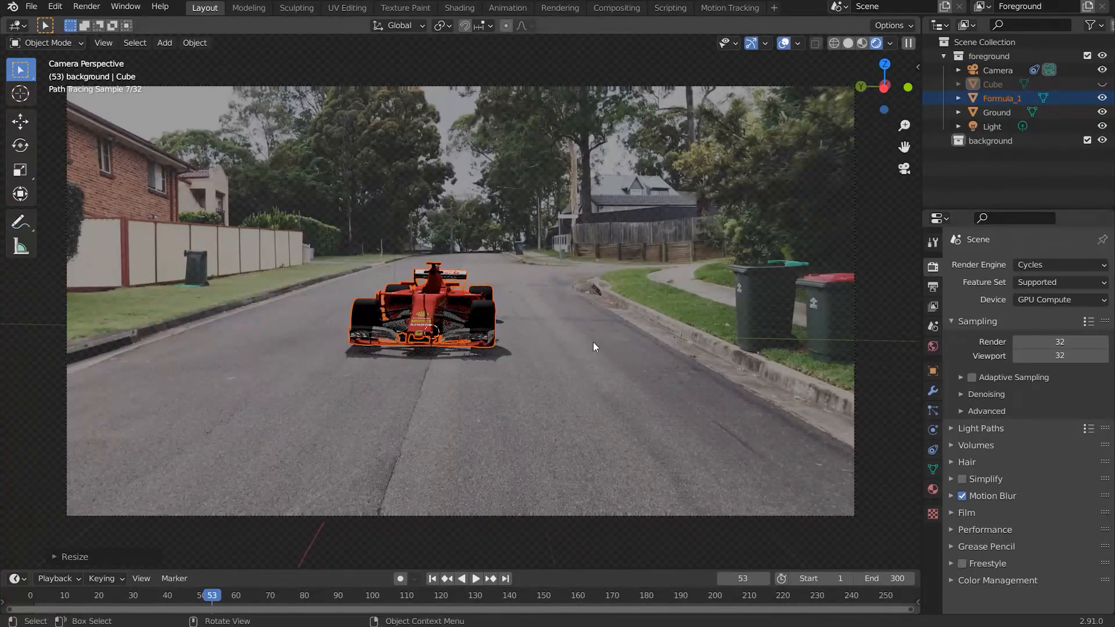
key("s")
left_click(594, 351)
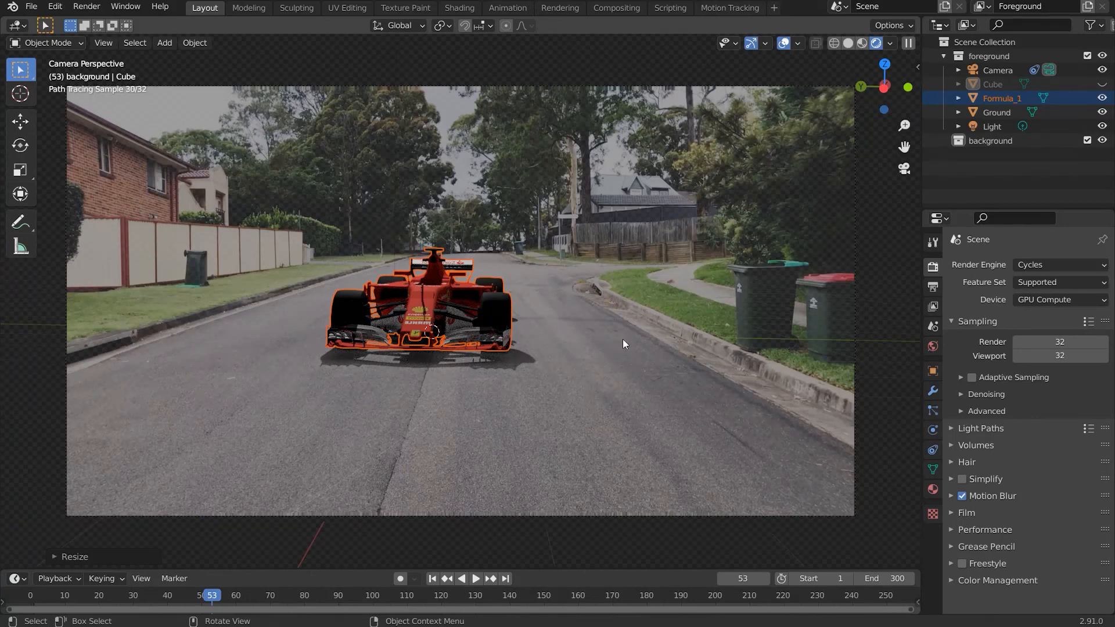
Step: Lower the Formula_1 car along the Z axis so its wheels meet their shadows on the road
key("g")
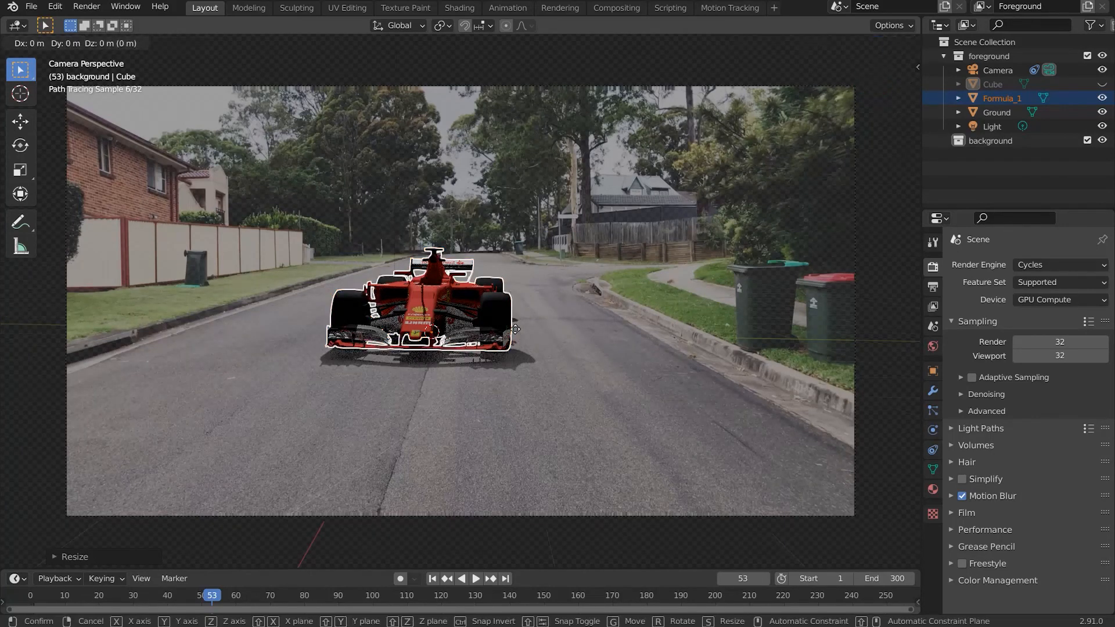
key("z")
left_click(513, 335)
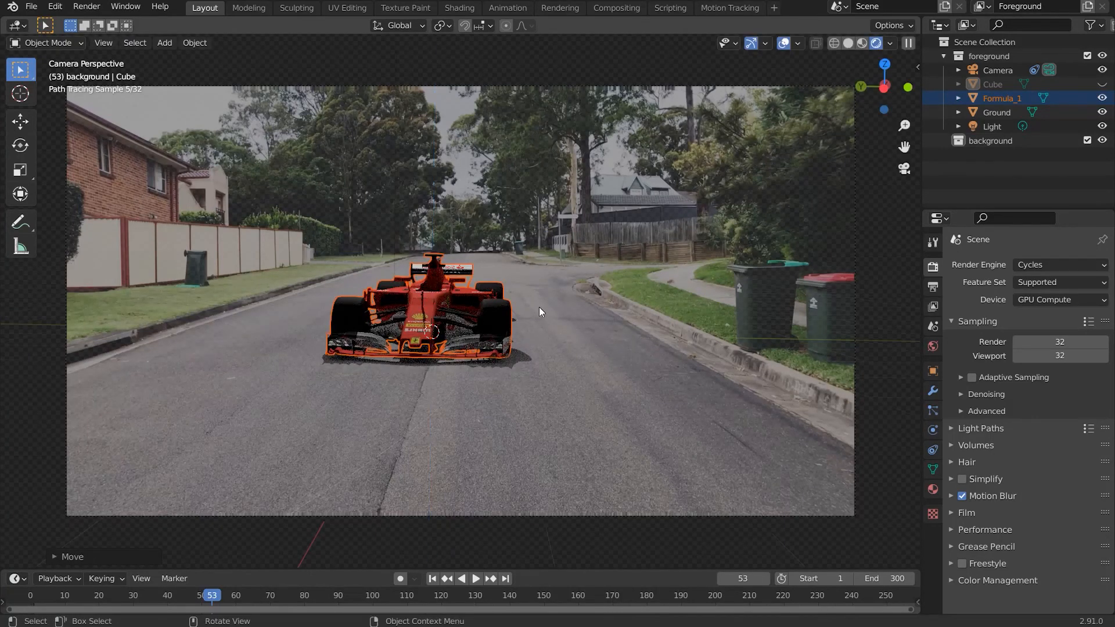
scroll(405, 301, "up", 2)
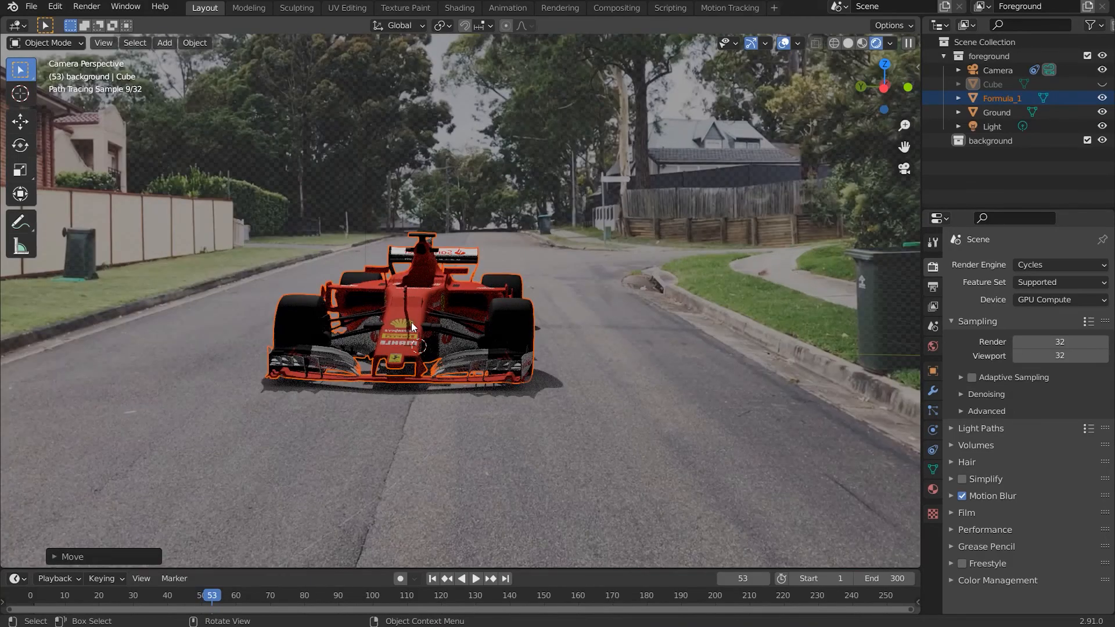